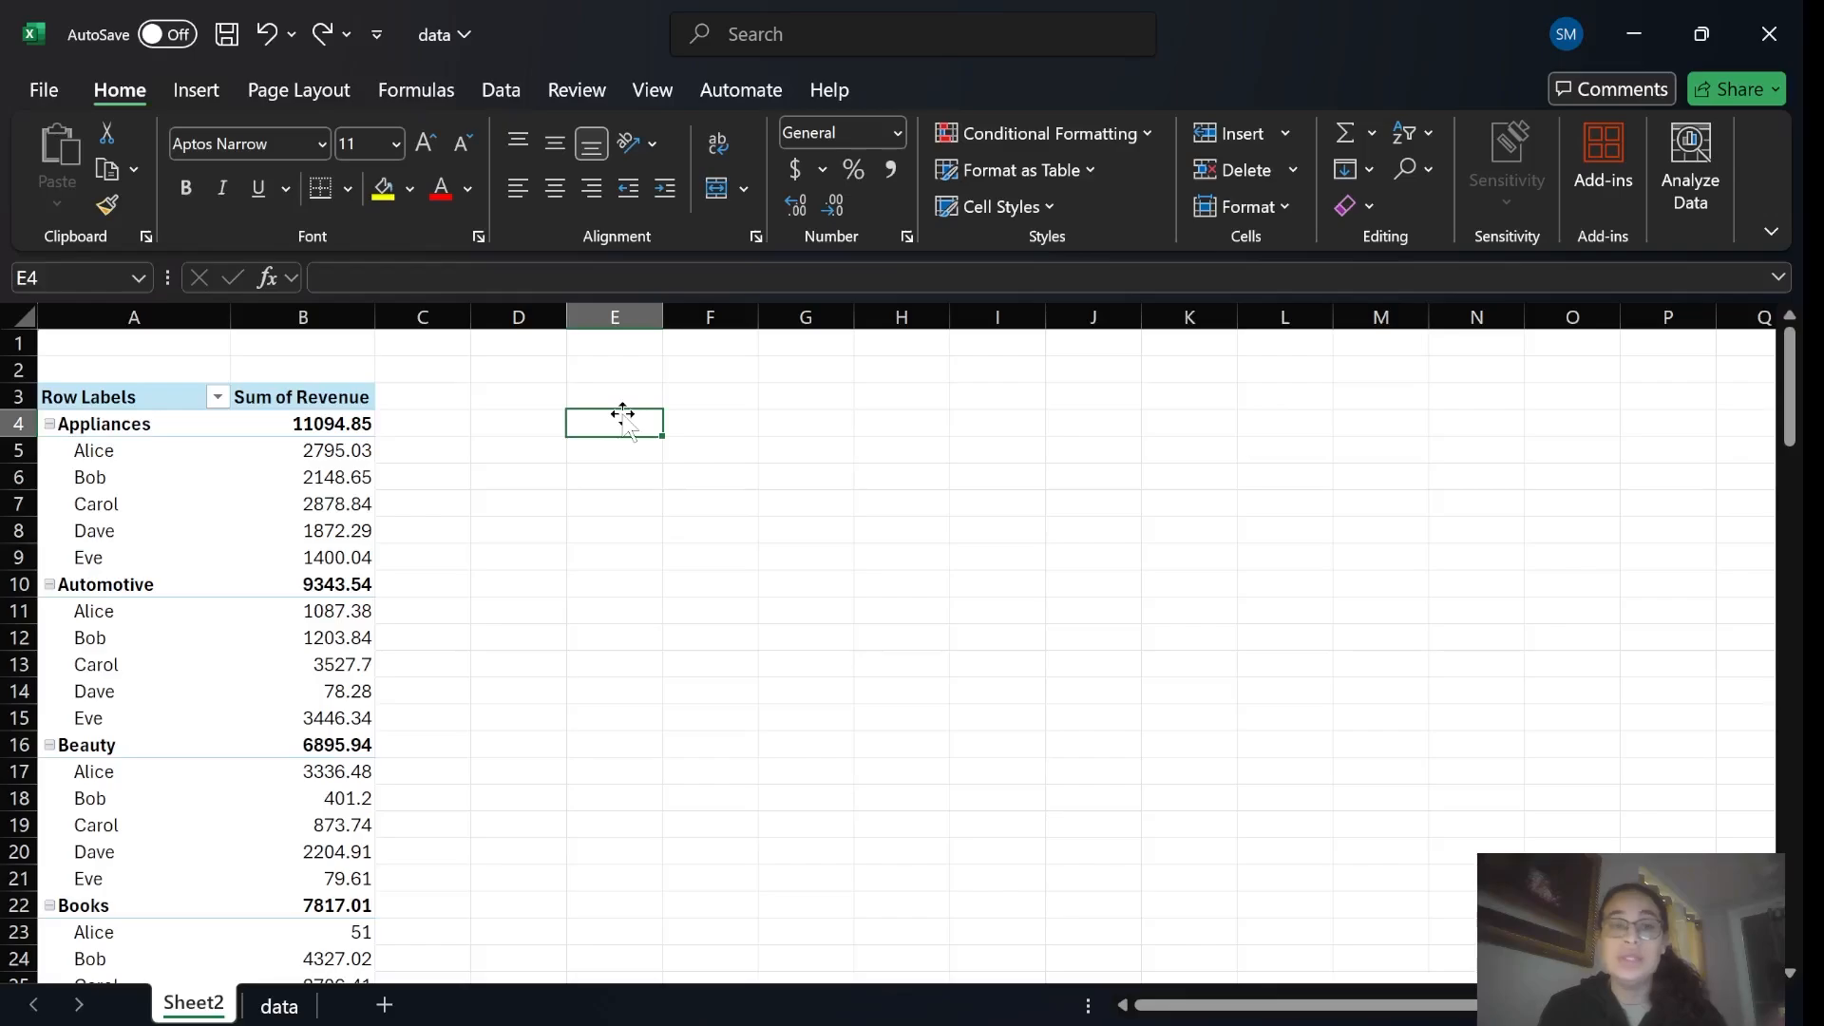
Rename Sheet2 as "Pivot Version".
double_click(194, 1004)
text(Pi)
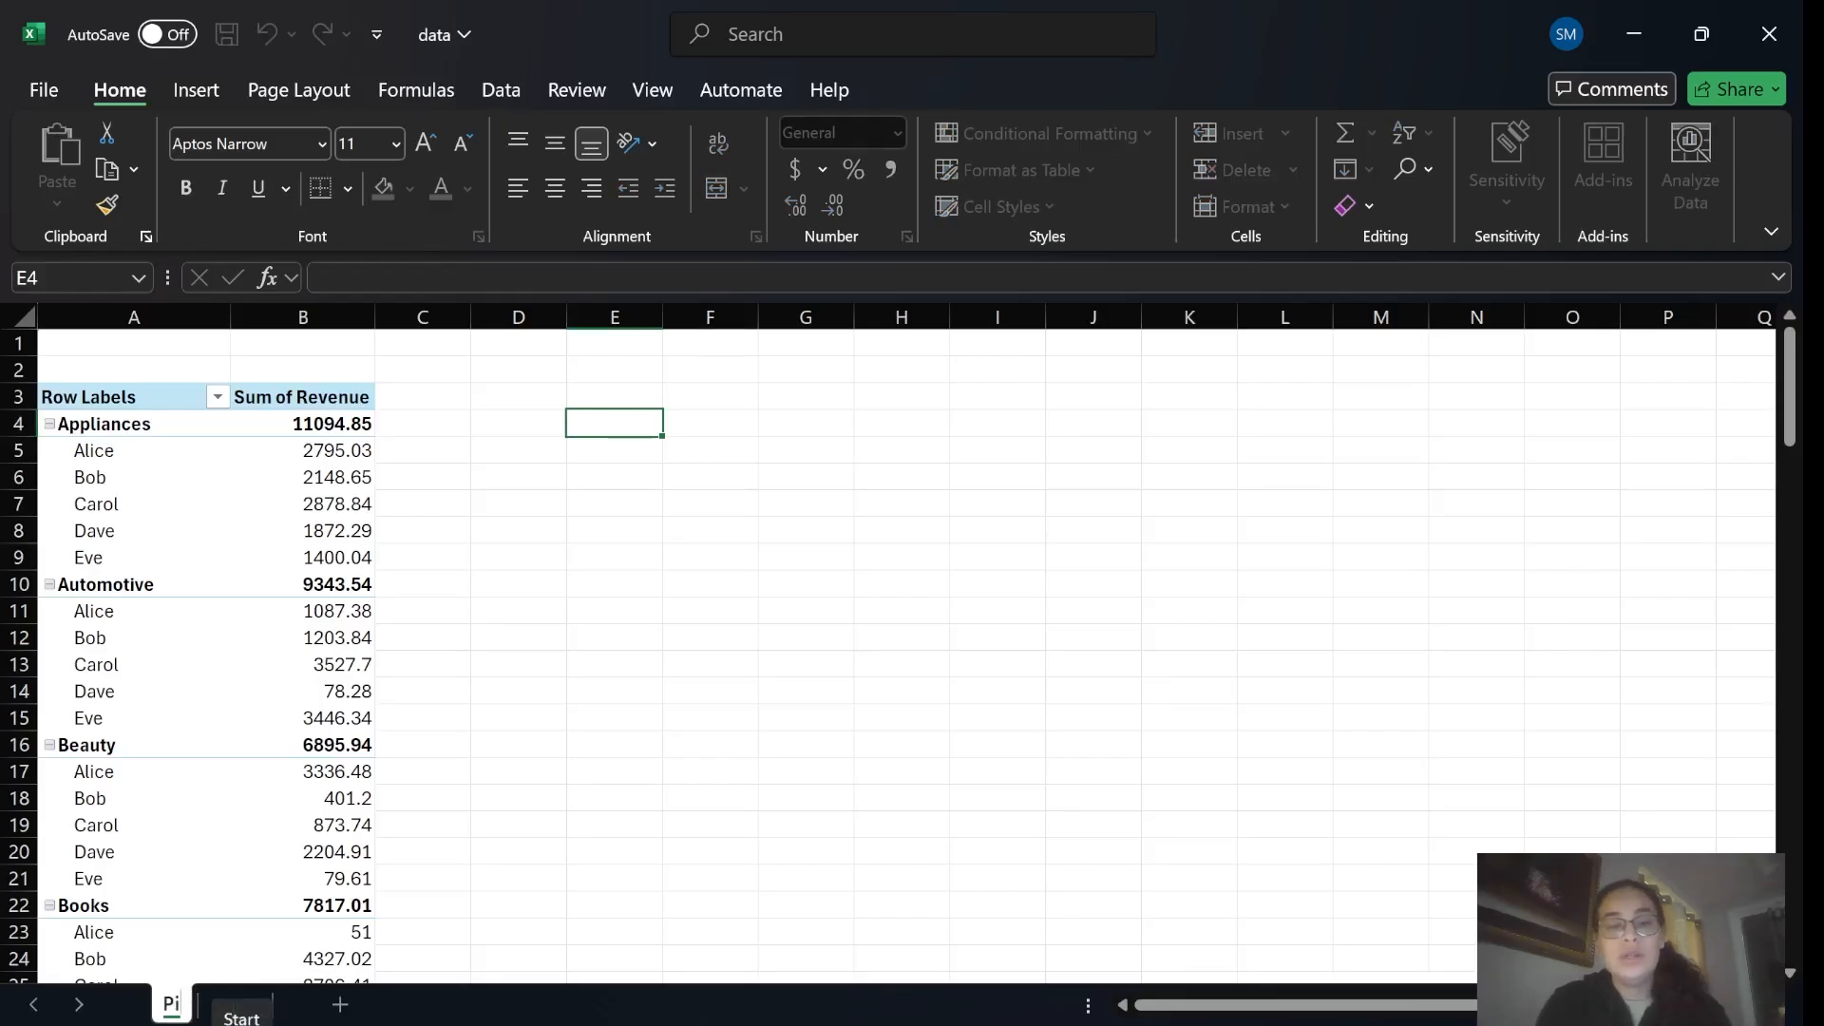
text(vot Version)
click(532, 689)
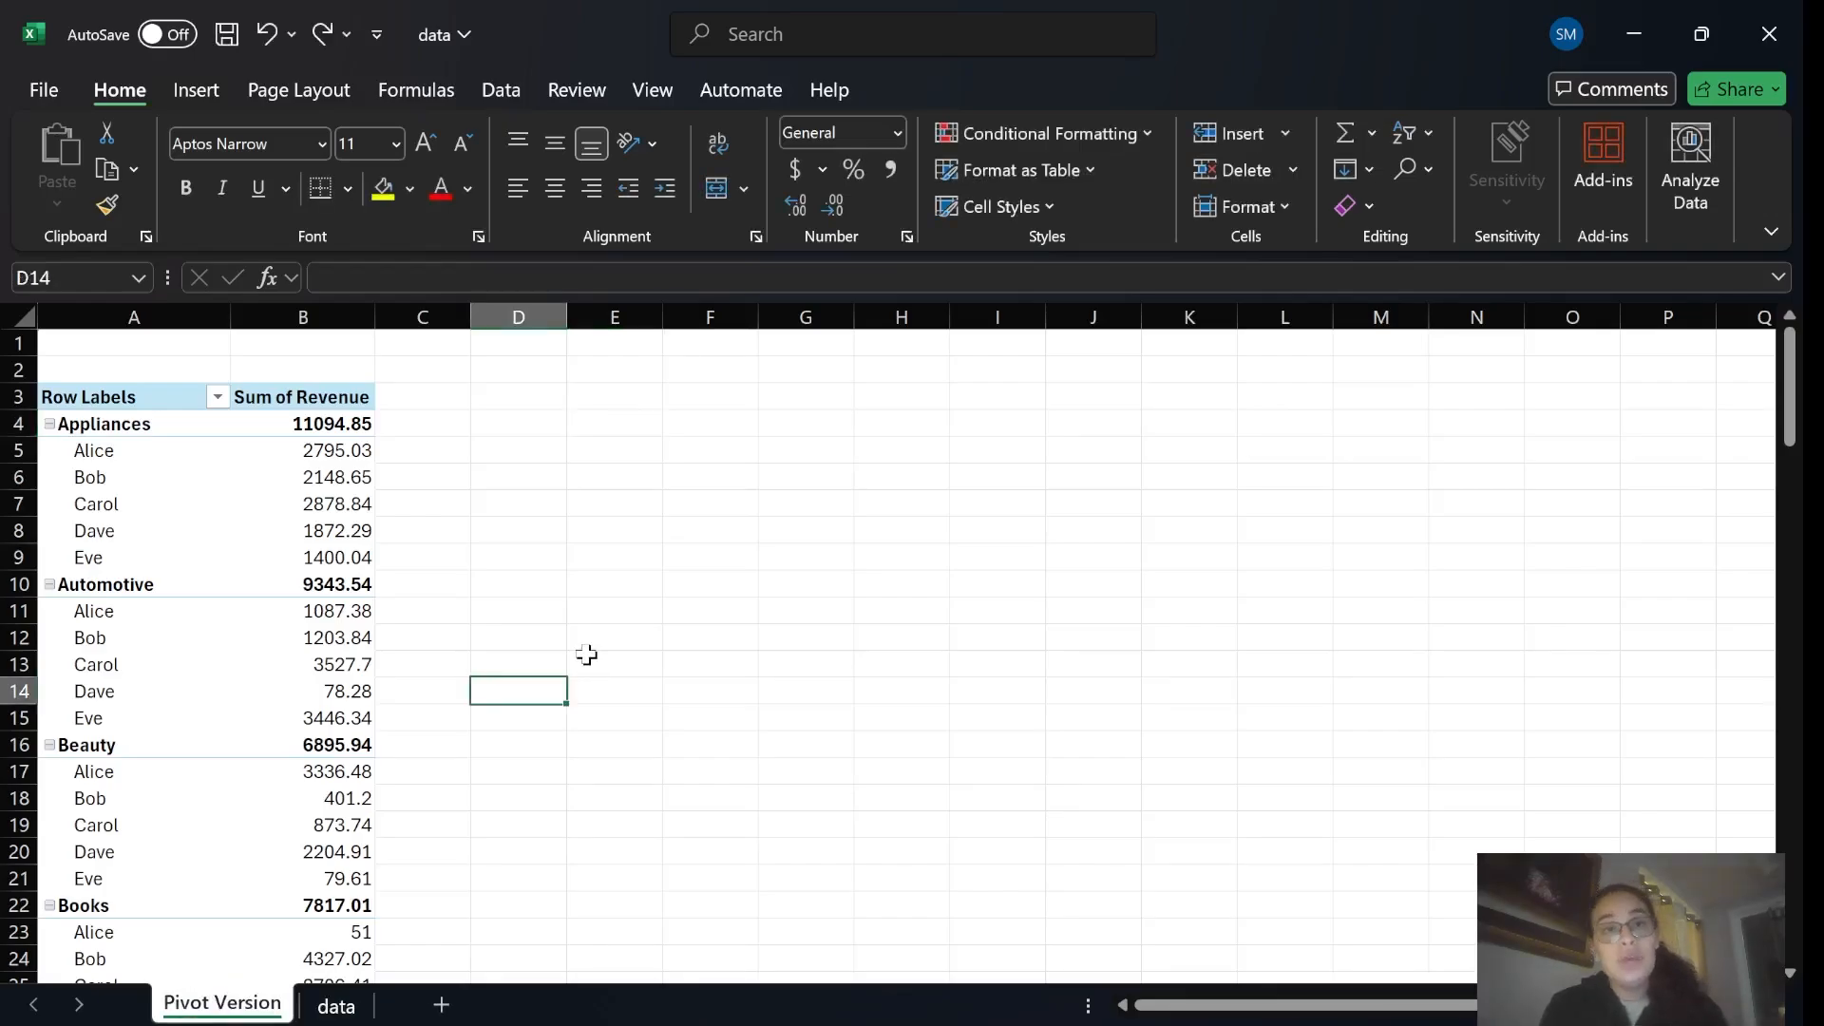
Add a new worksheet and name it "Formula Version".
click(444, 1005)
double_click(347, 1005)
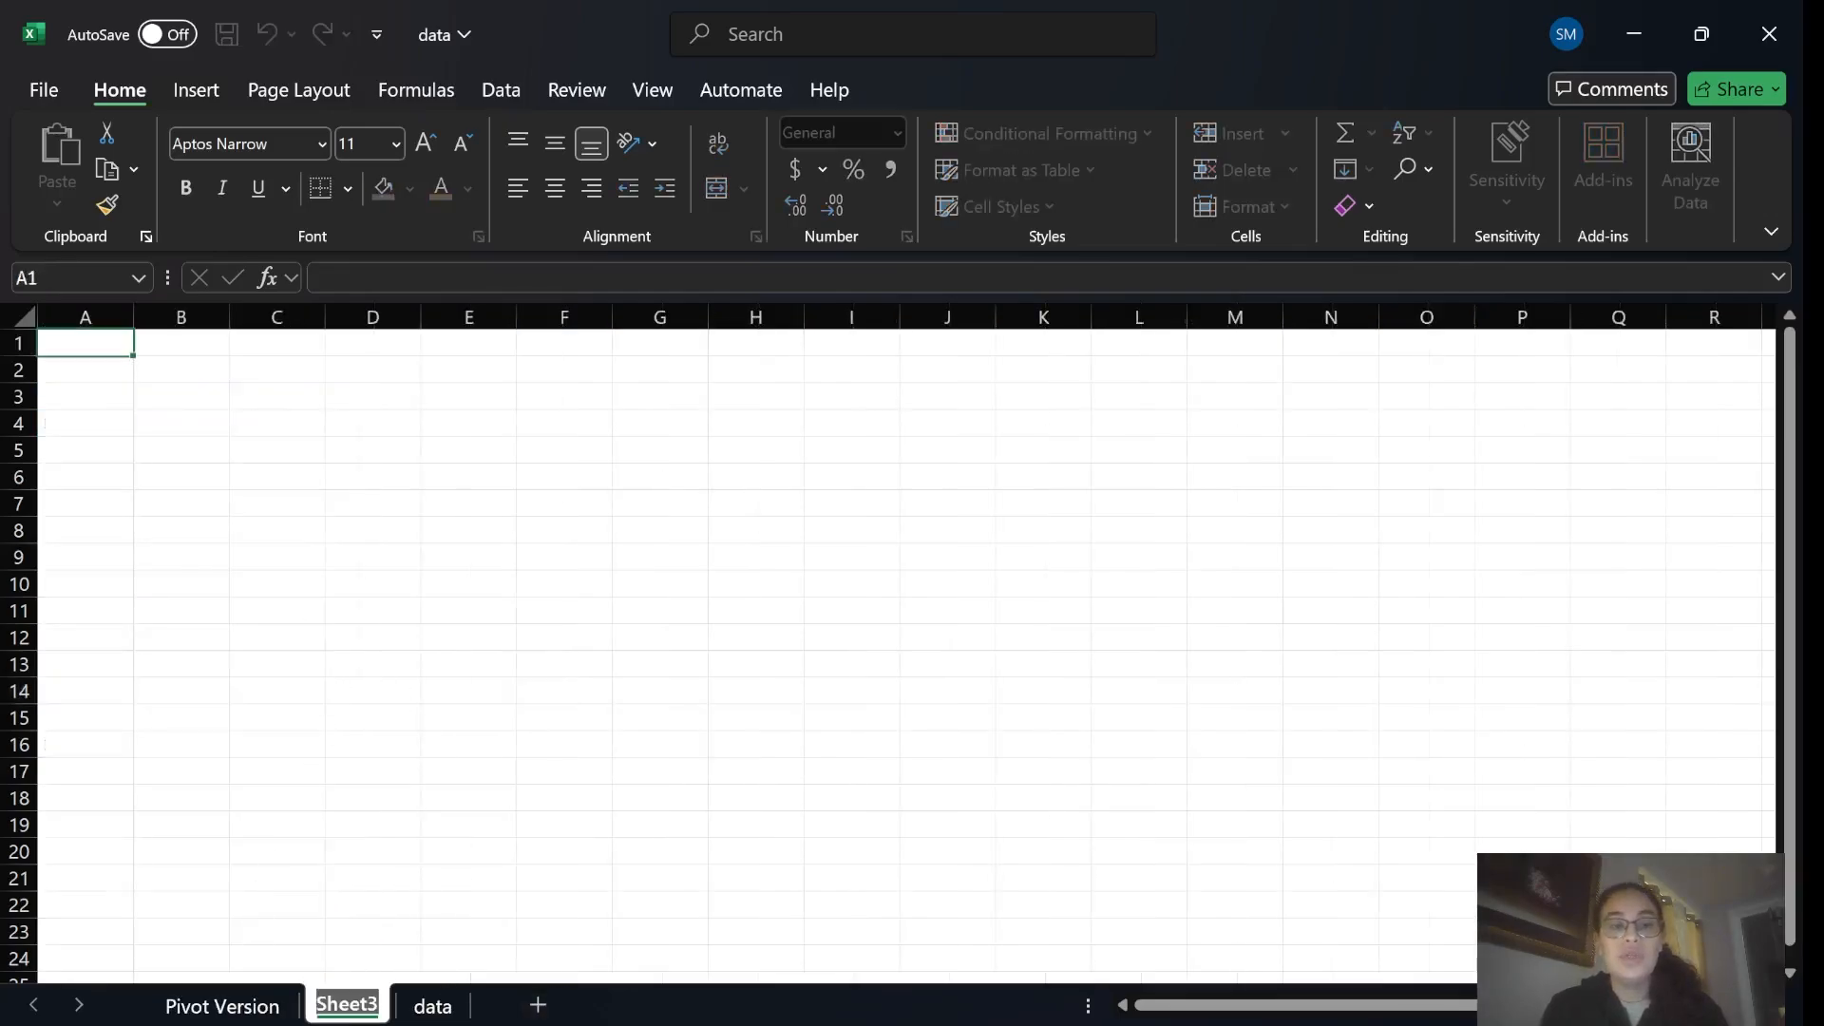
text(Formula Version)
key(Return)
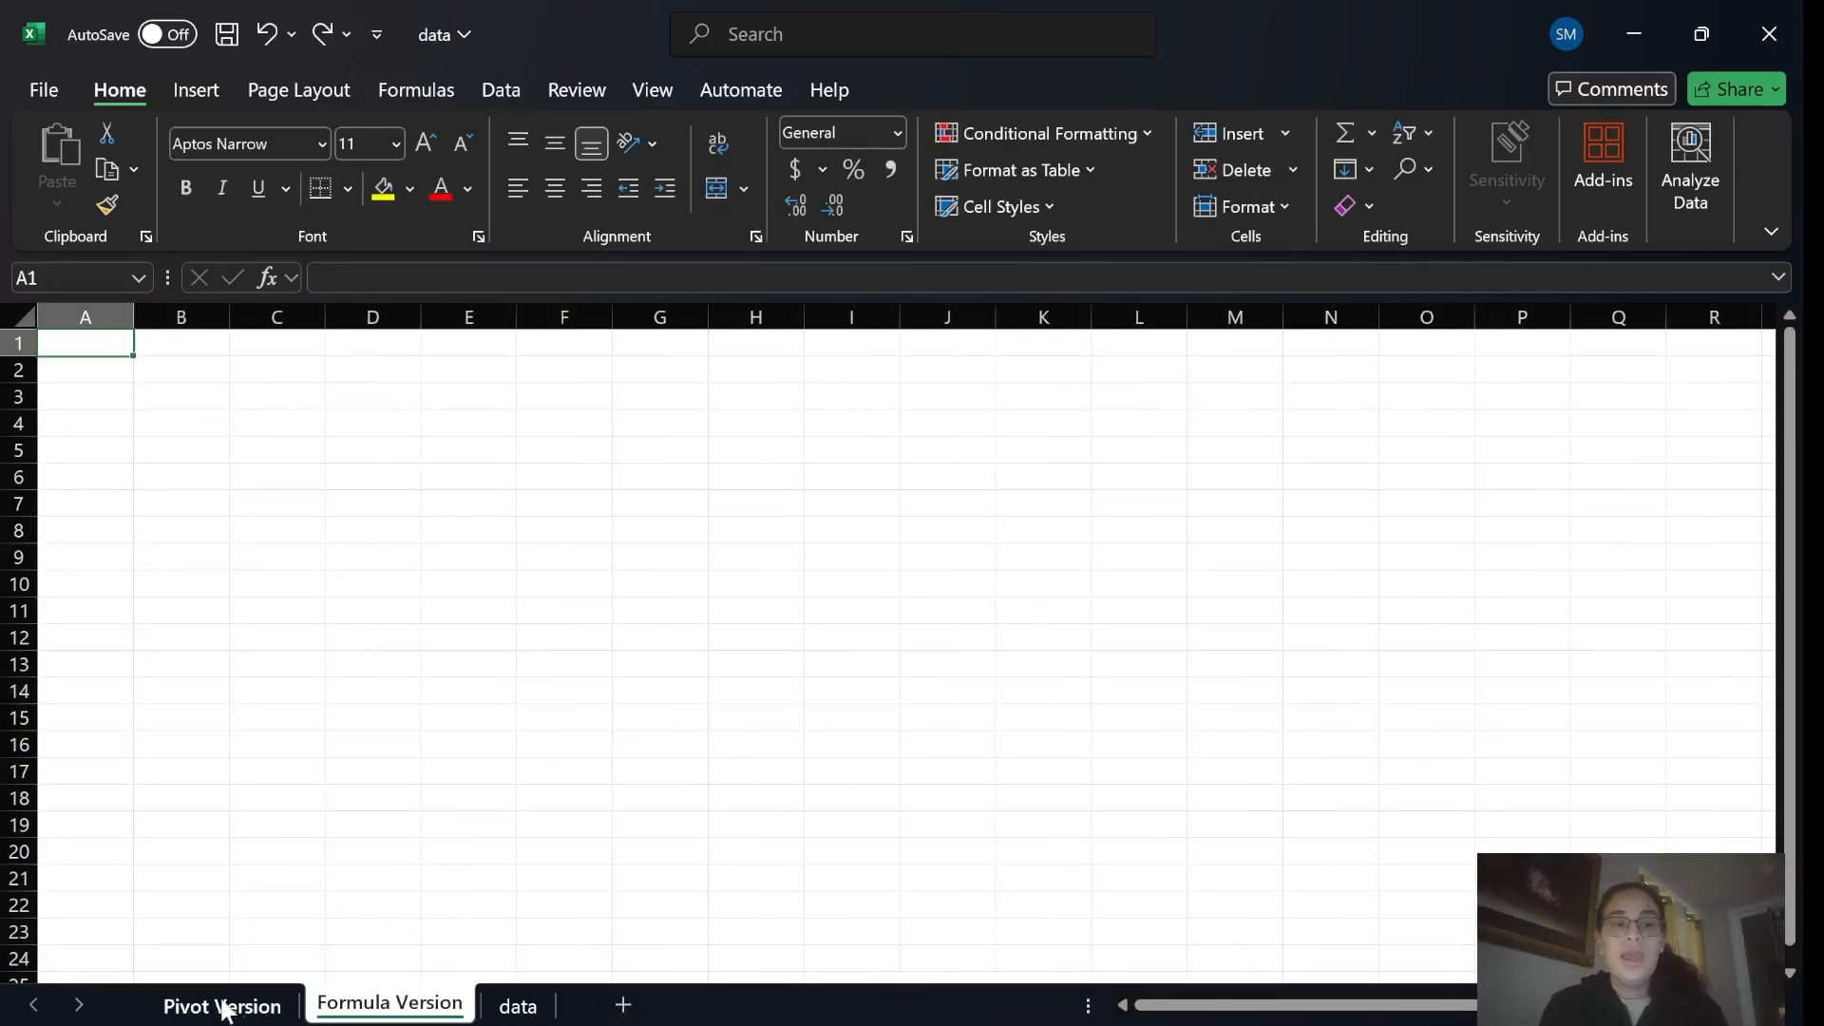
Return to the Pivot Version sheet and review the Row Labels and Sum of Revenue layout of the pivot table.
click(222, 1006)
click(488, 472)
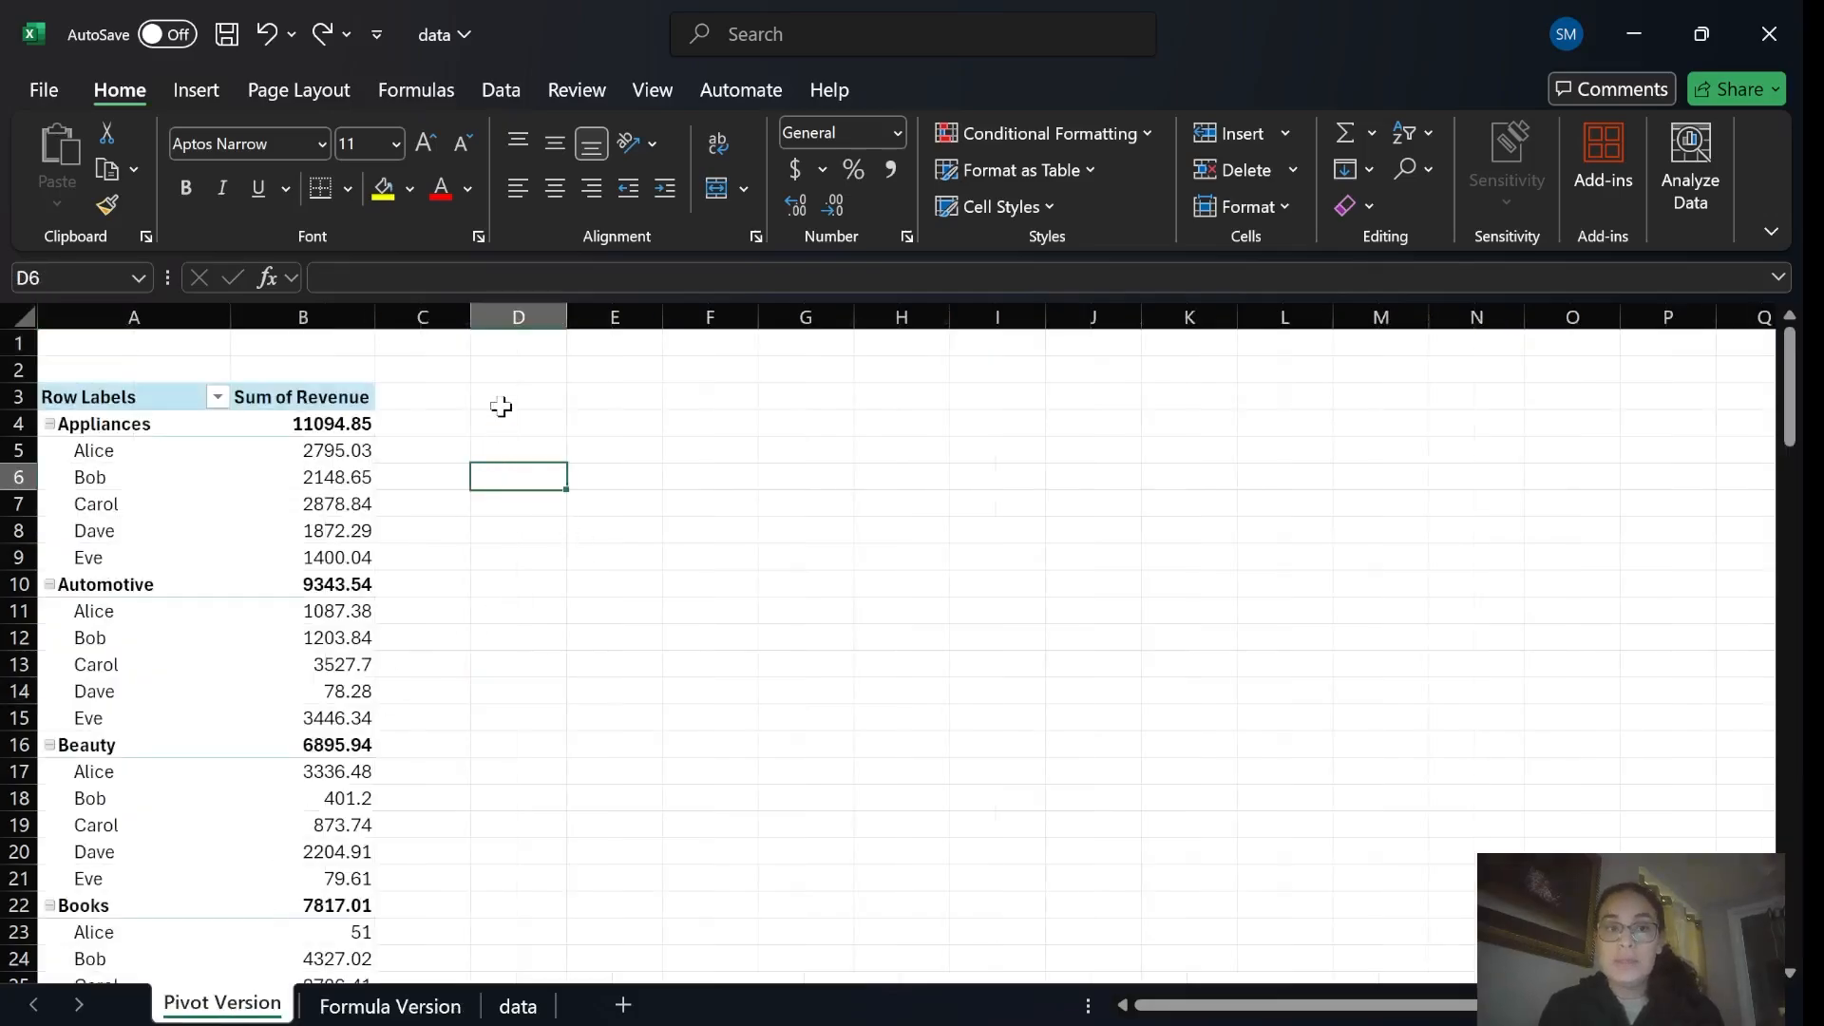
click(501, 405)
drag(91, 396, 297, 655)
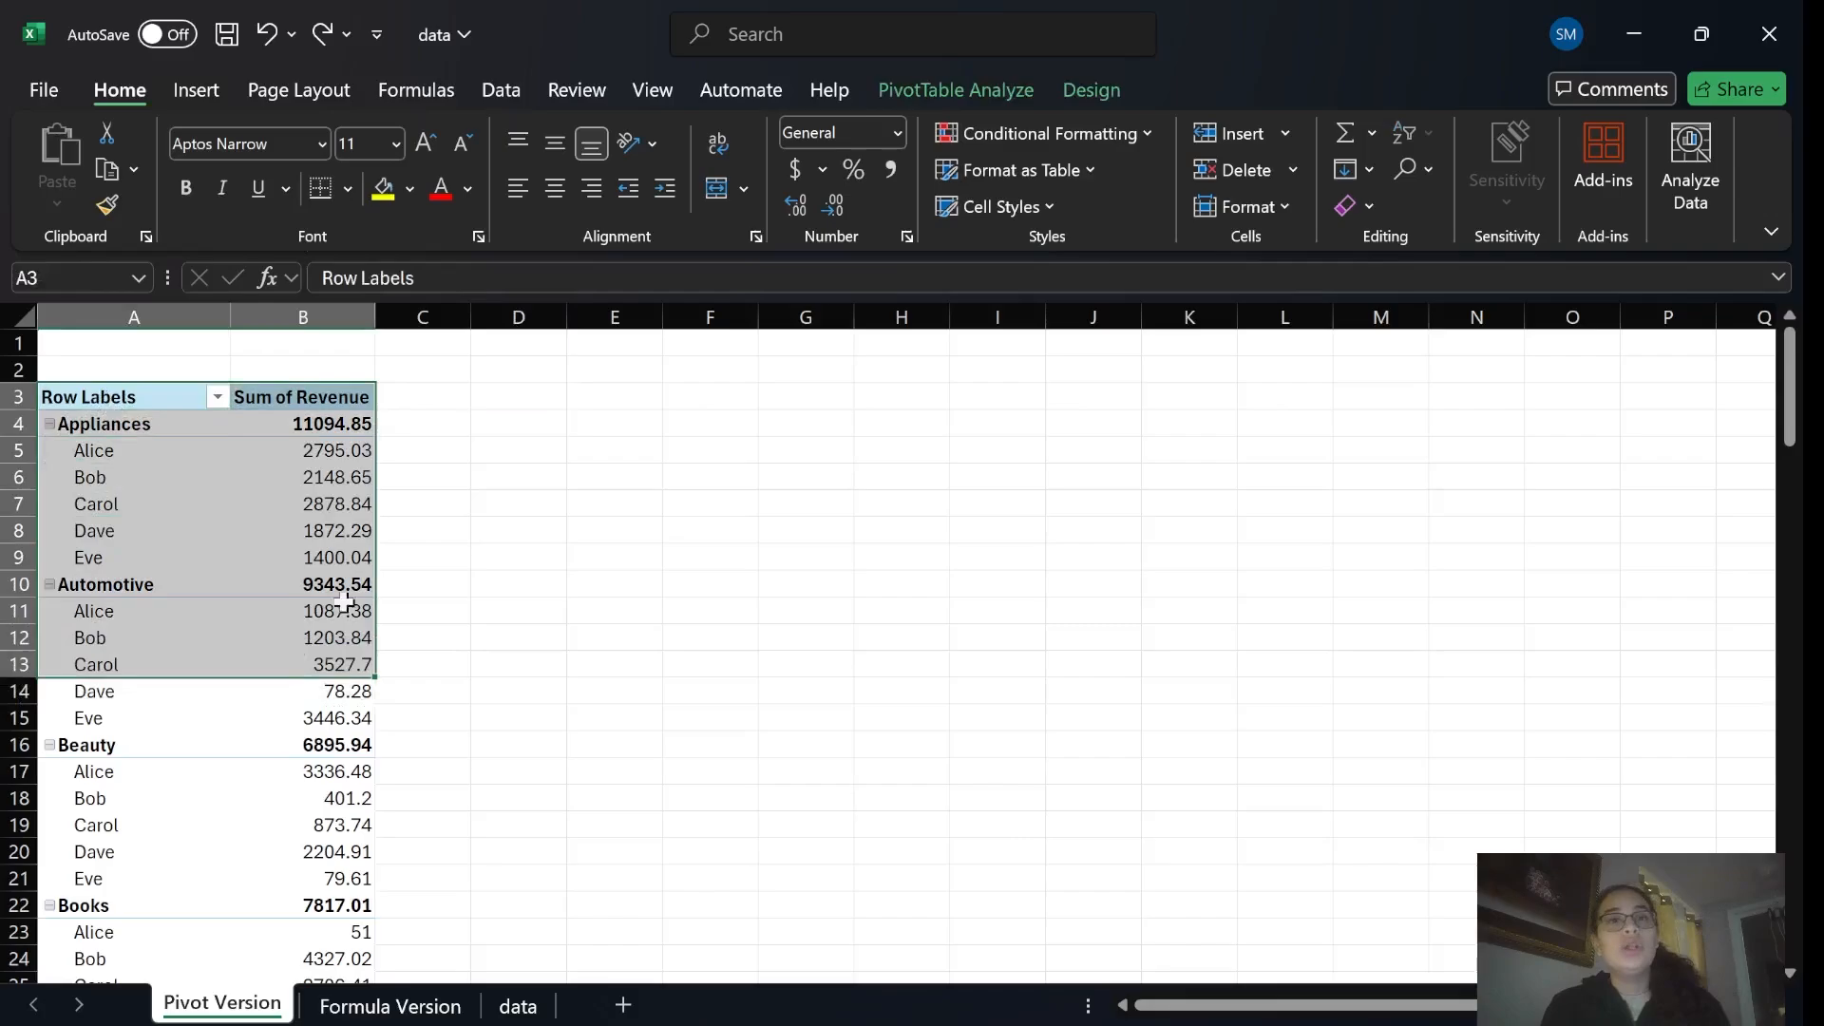
click(480, 403)
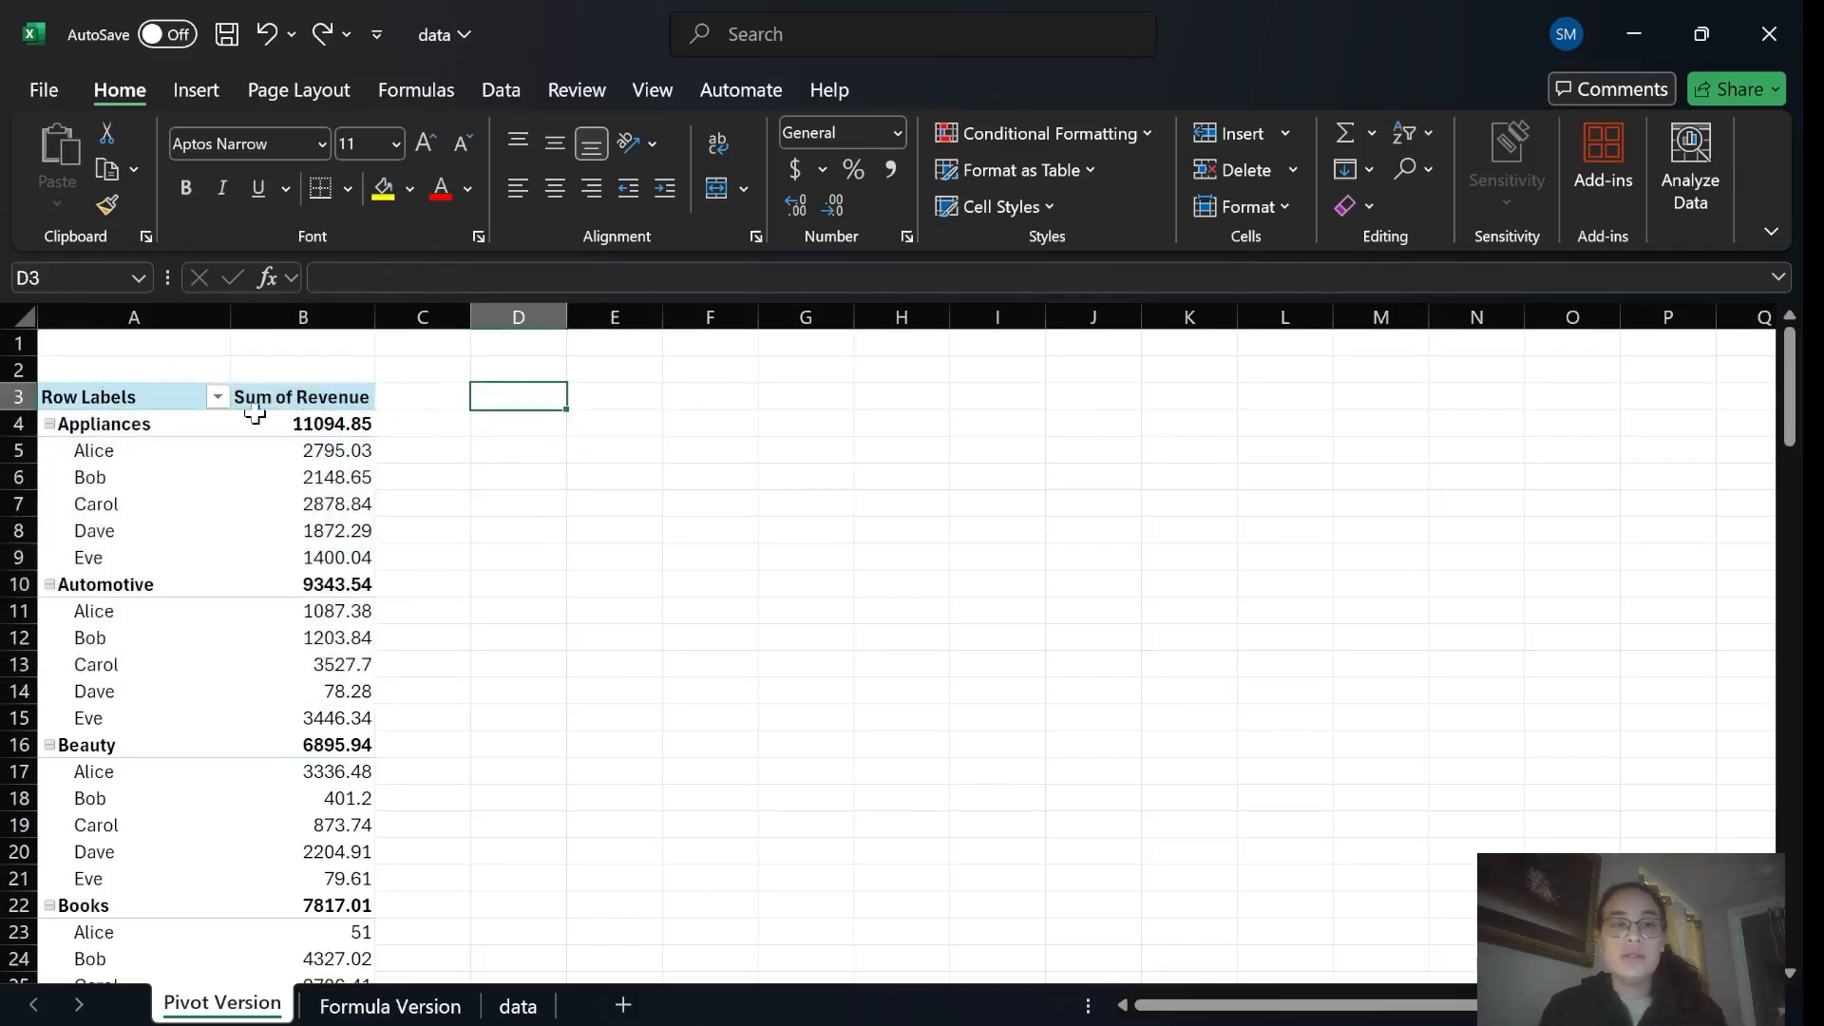
Enter the heading Category in D2 and copy the pivot table's Appliances label into D3.
click(140, 422)
key(ctrl+c)
click(513, 374)
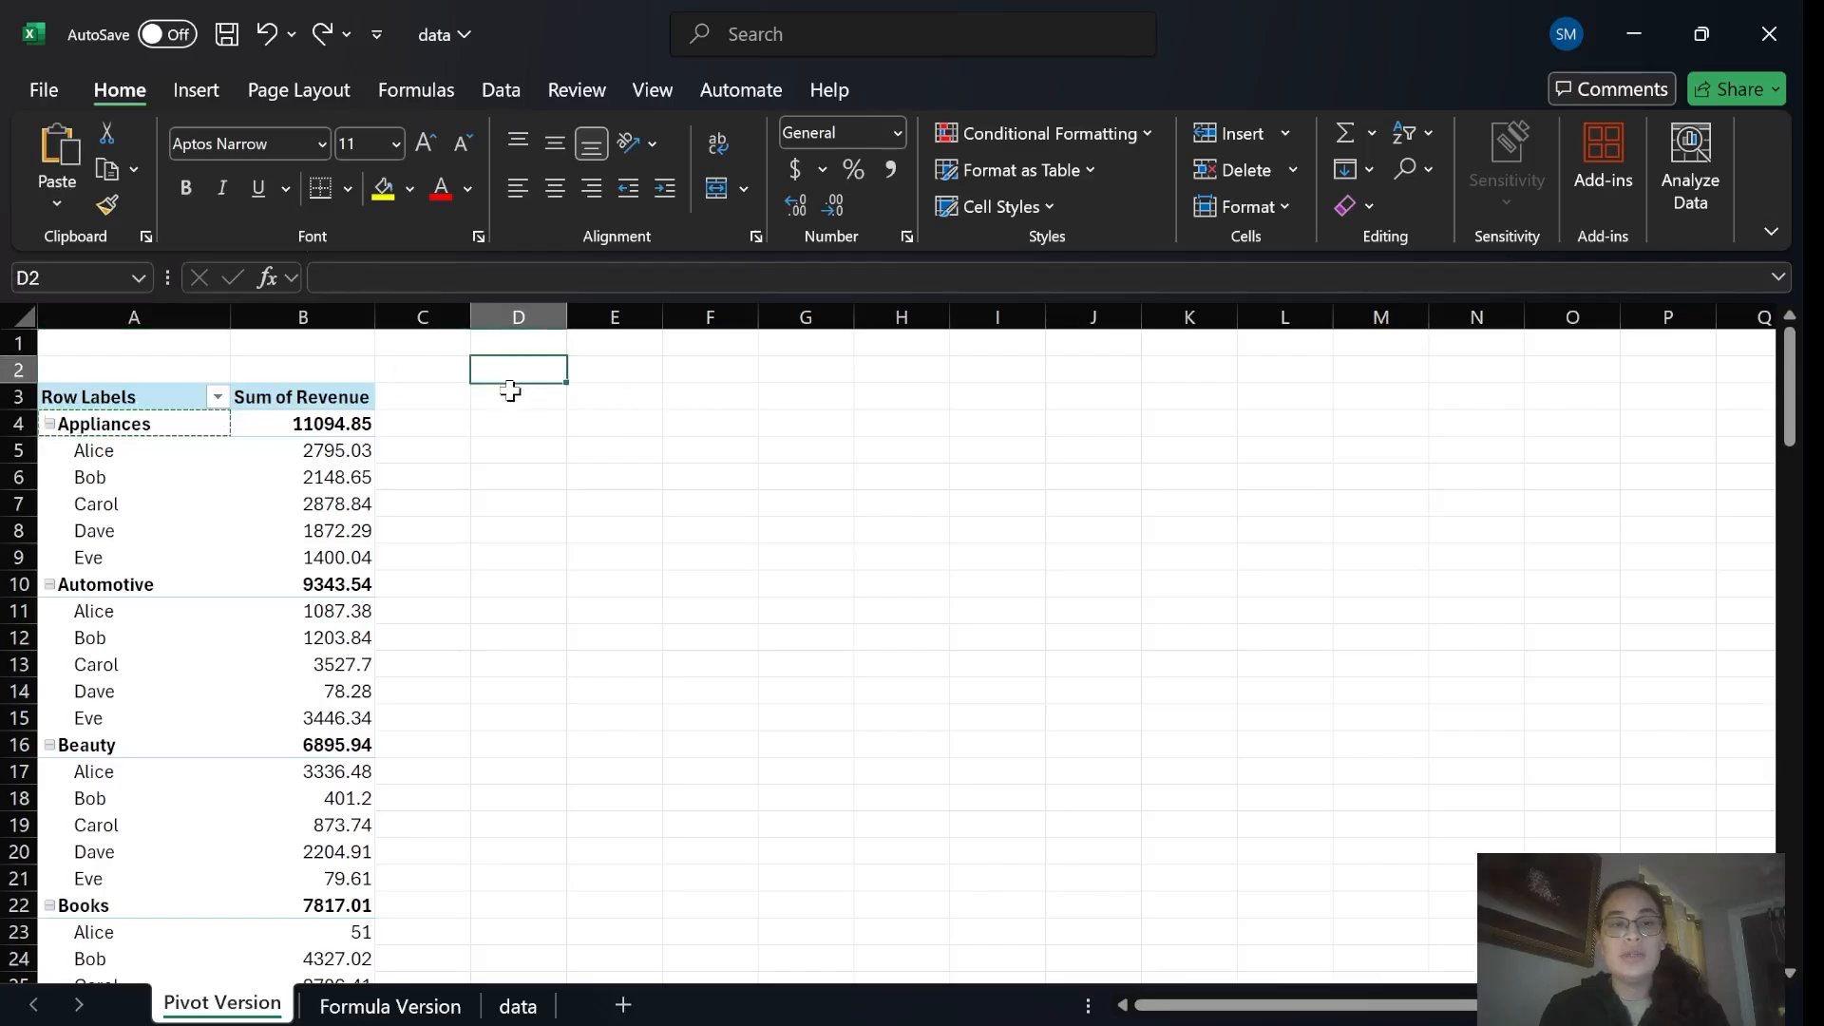
key(ctrl+v)
Copy the five salespeople listed under Appliances in the pivot table into E3:E7.
drag(114, 450, 122, 557)
key(ctrl+c)
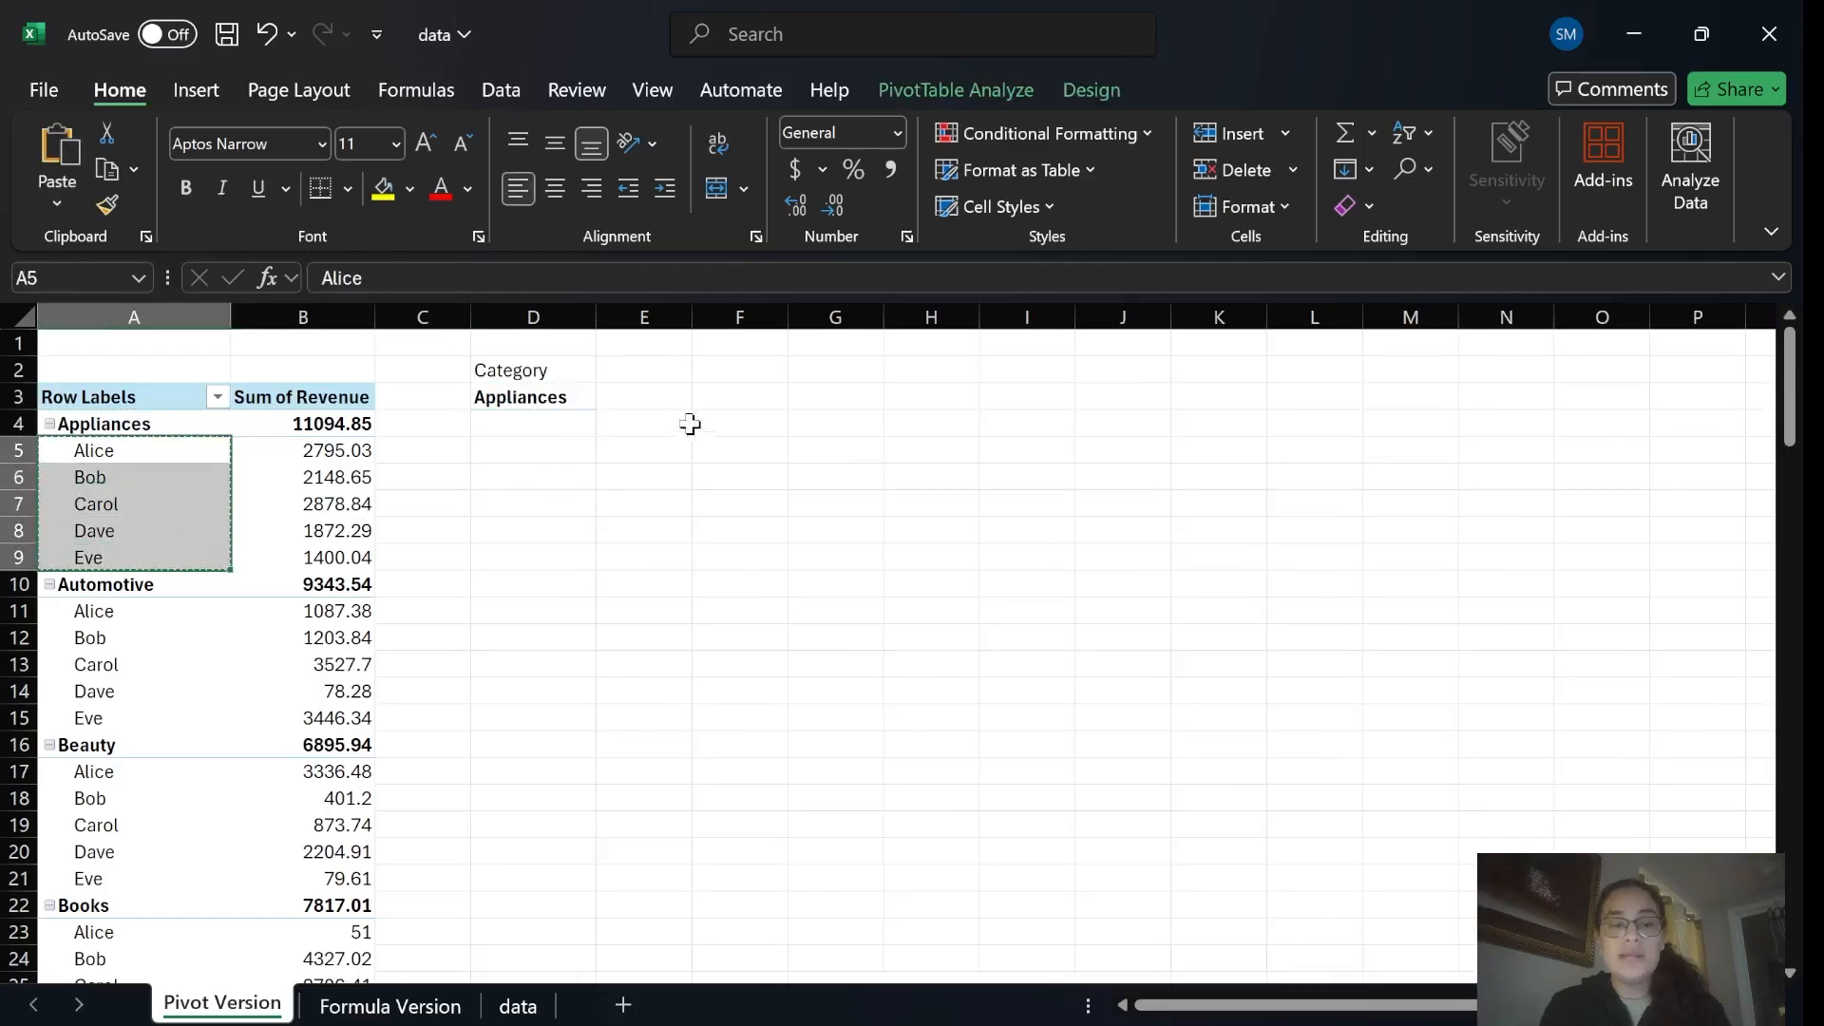
click(639, 399)
key(ctrl+v)
Copy the Appliances label from D3 into D4:D7 so every salesperson row has its category.
click(529, 403)
key(ctrl+c)
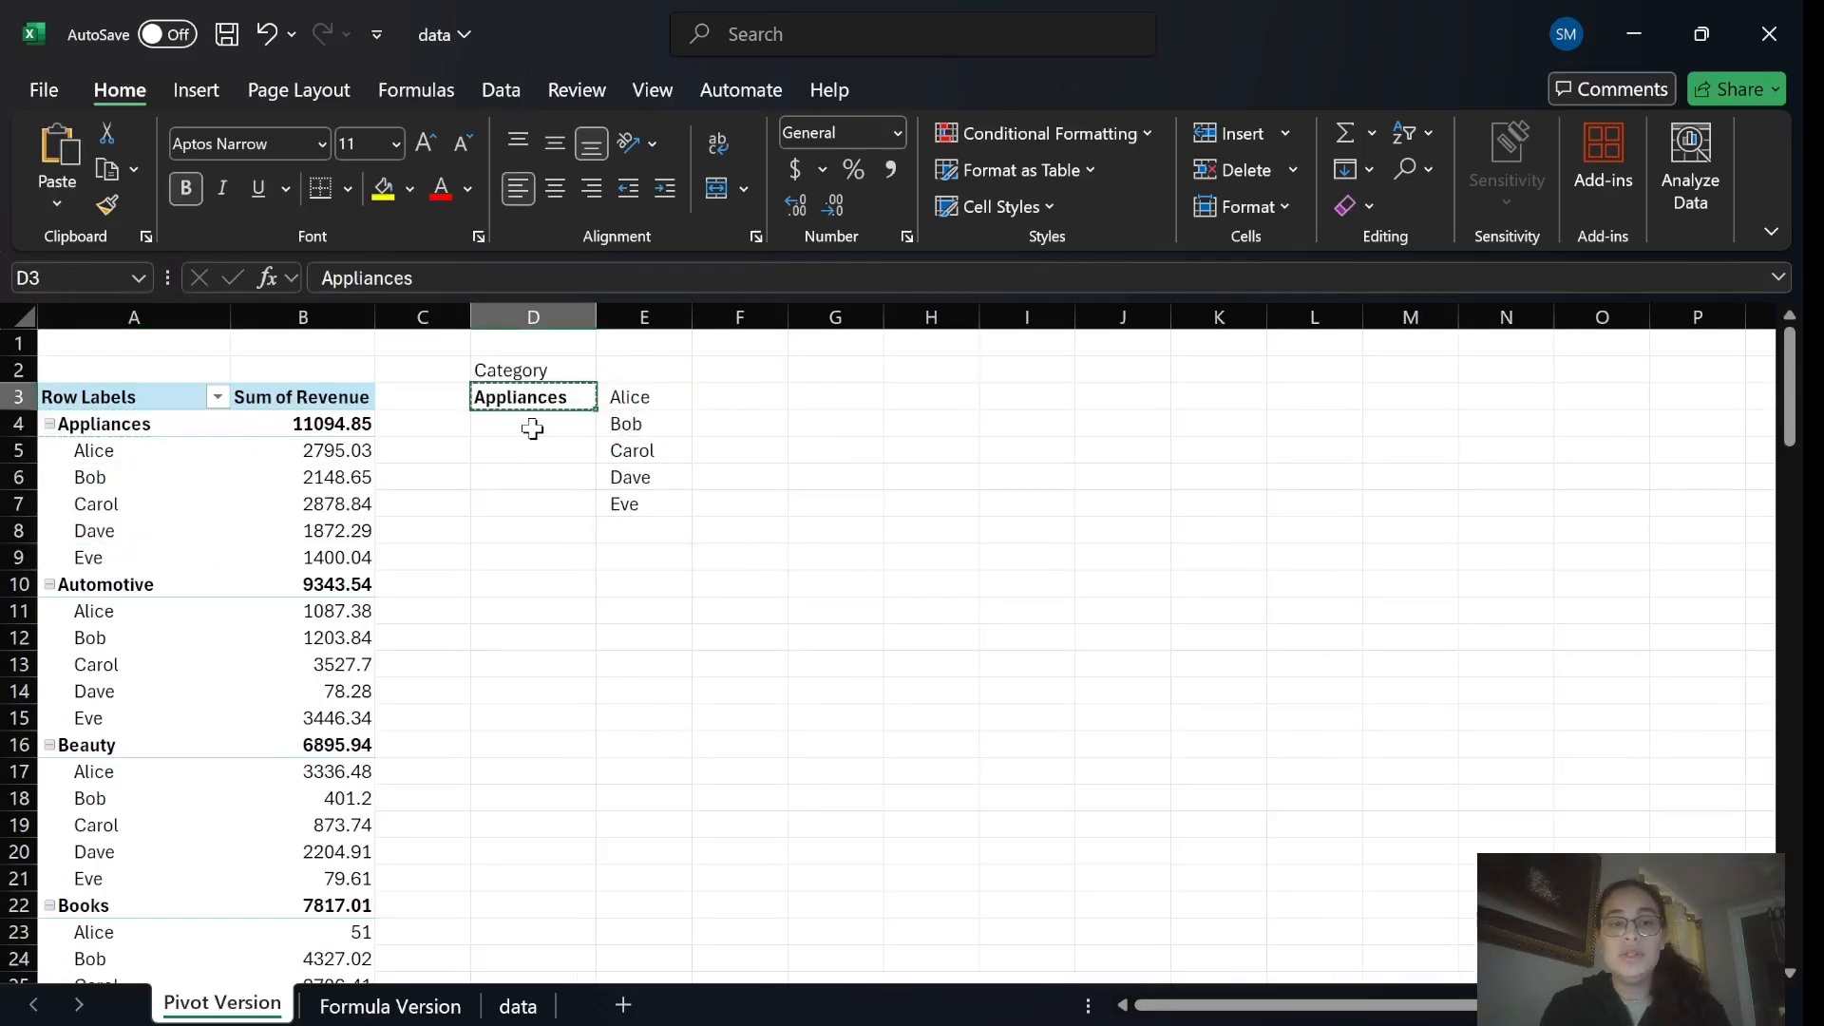
click(532, 428)
key(ctrl+v)
ctrl+click(527, 451)
key(ctrl+v)
ctrl+click(526, 477)
key(ctrl+v)
ctrl+click(523, 504)
key(ctrl+v)
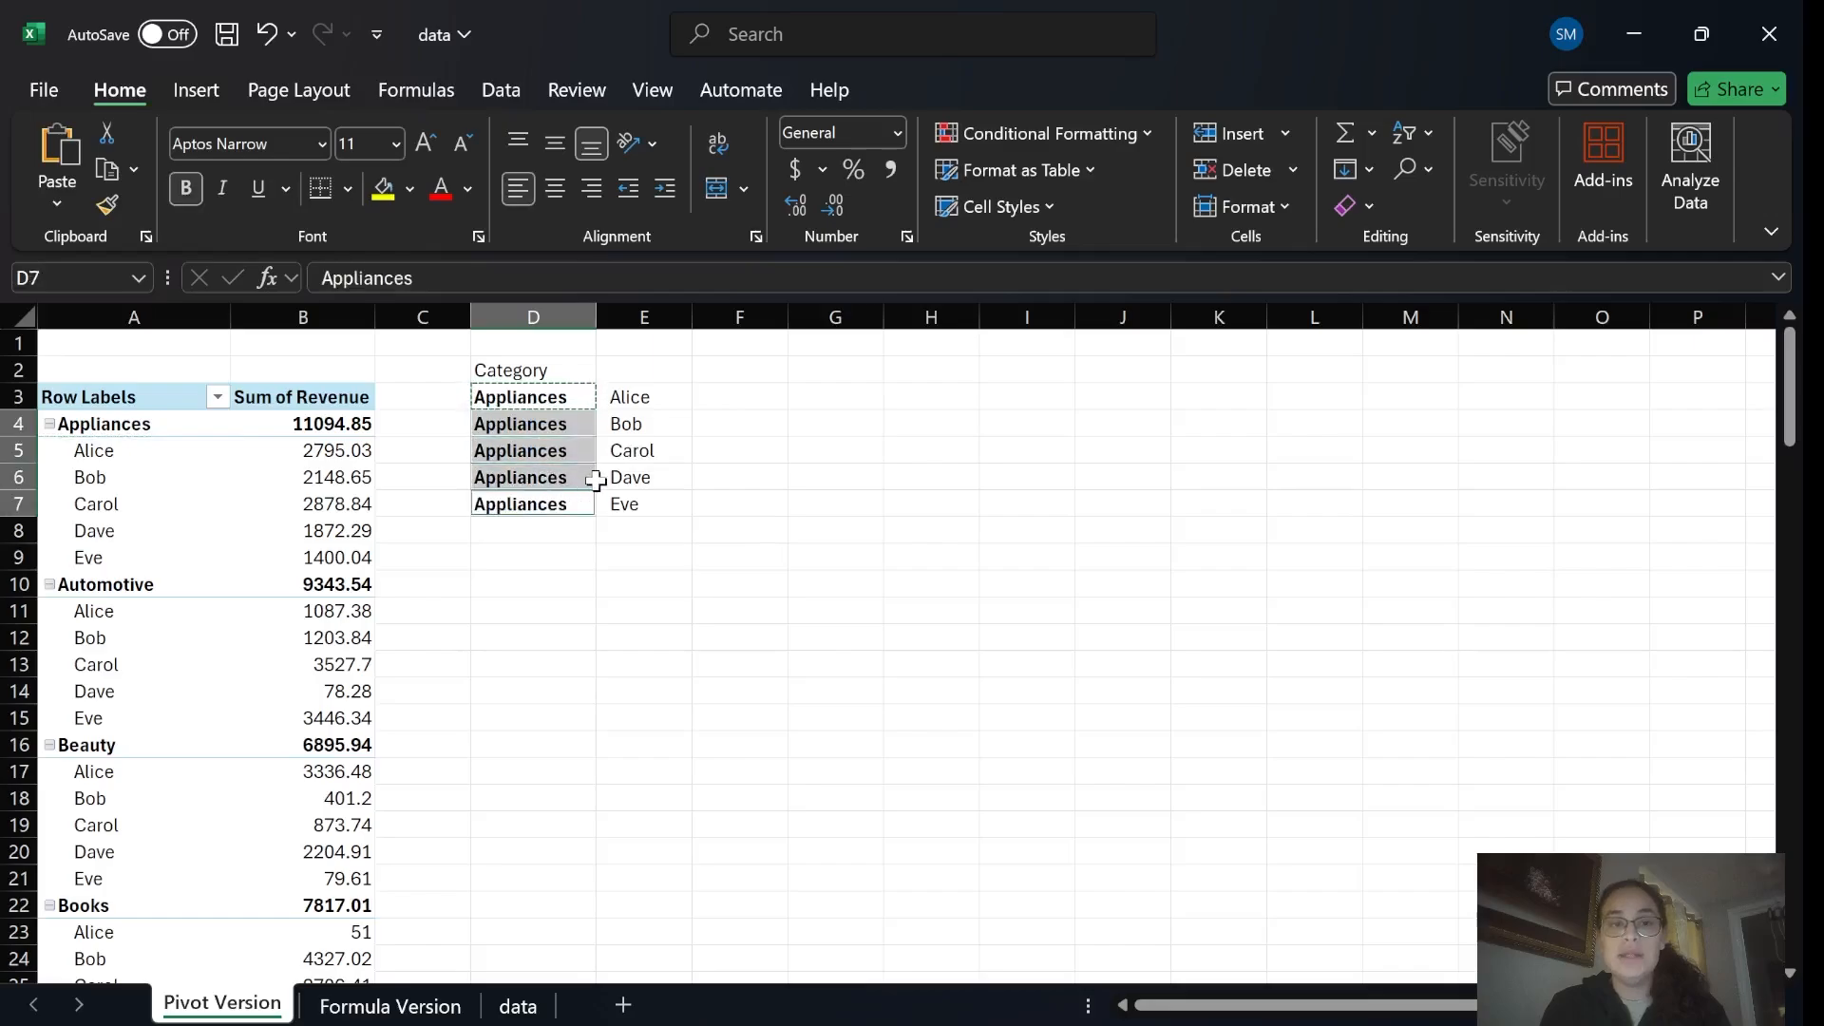
Copy the five Appliances revenue values into F3:F7 and head columns E and F as Salesperson and Revenue.
click(626, 424)
drag(304, 450, 304, 556)
key(ctrl+c)
click(777, 397)
key(ctrl+v)
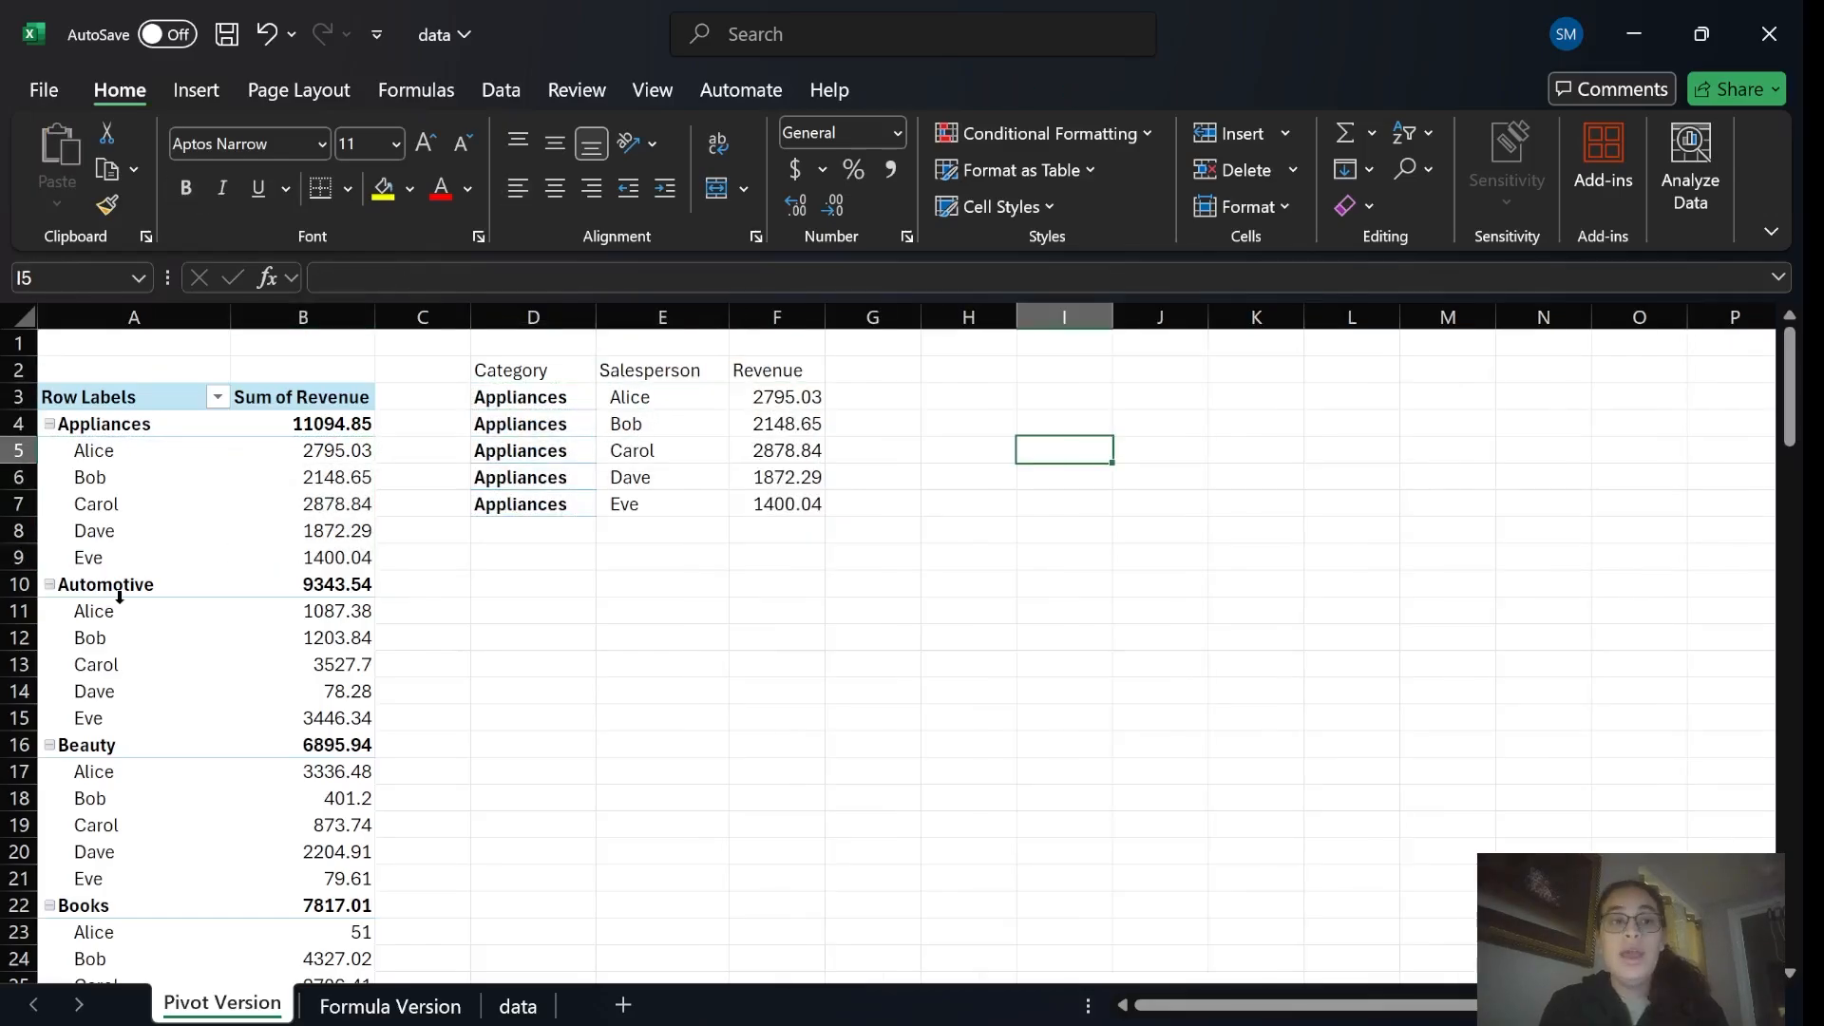
Copy the pivot table's Automotive label into D8 and its five salespeople into E8:E12.
click(119, 595)
key(ctrl+c)
click(492, 530)
key(ctrl+v)
click(521, 564)
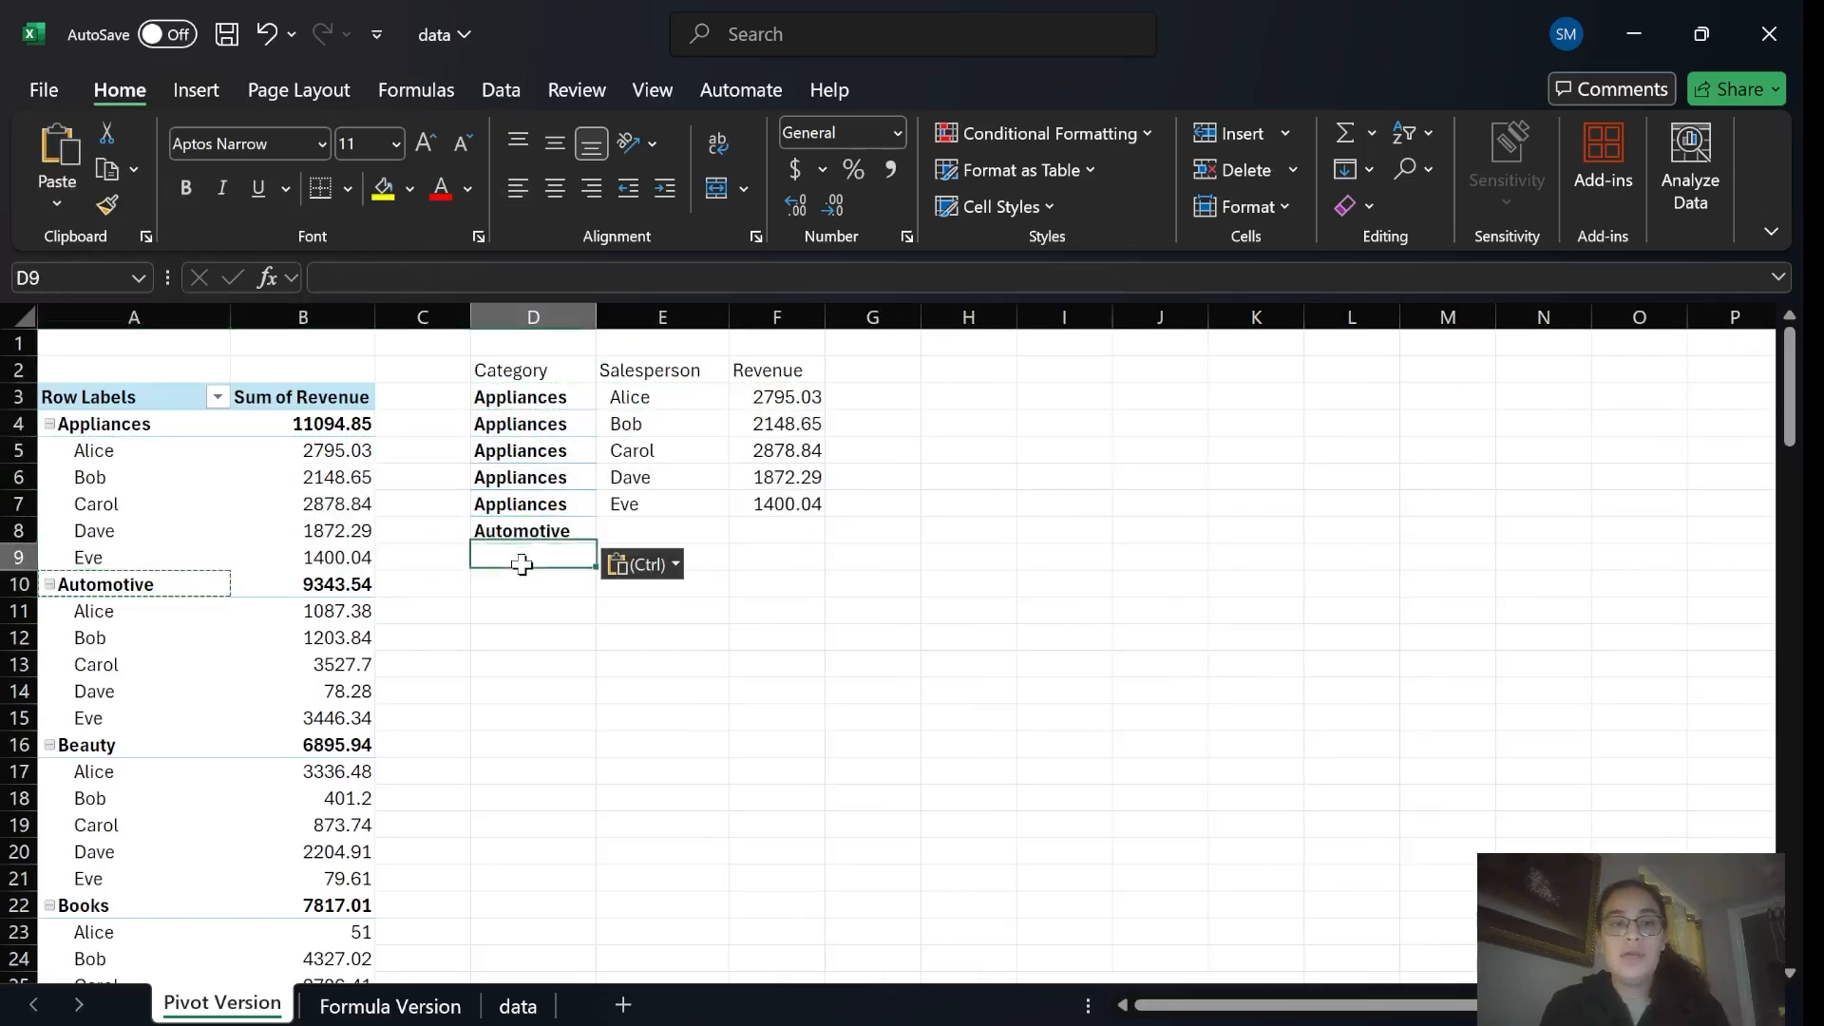
drag(226, 613, 190, 718)
key(ctrl+c)
click(689, 530)
key(ctrl+v)
Repeat the Automotive label in D9:D12 and copy the five Automotive revenue values into F8:F12.
click(513, 540)
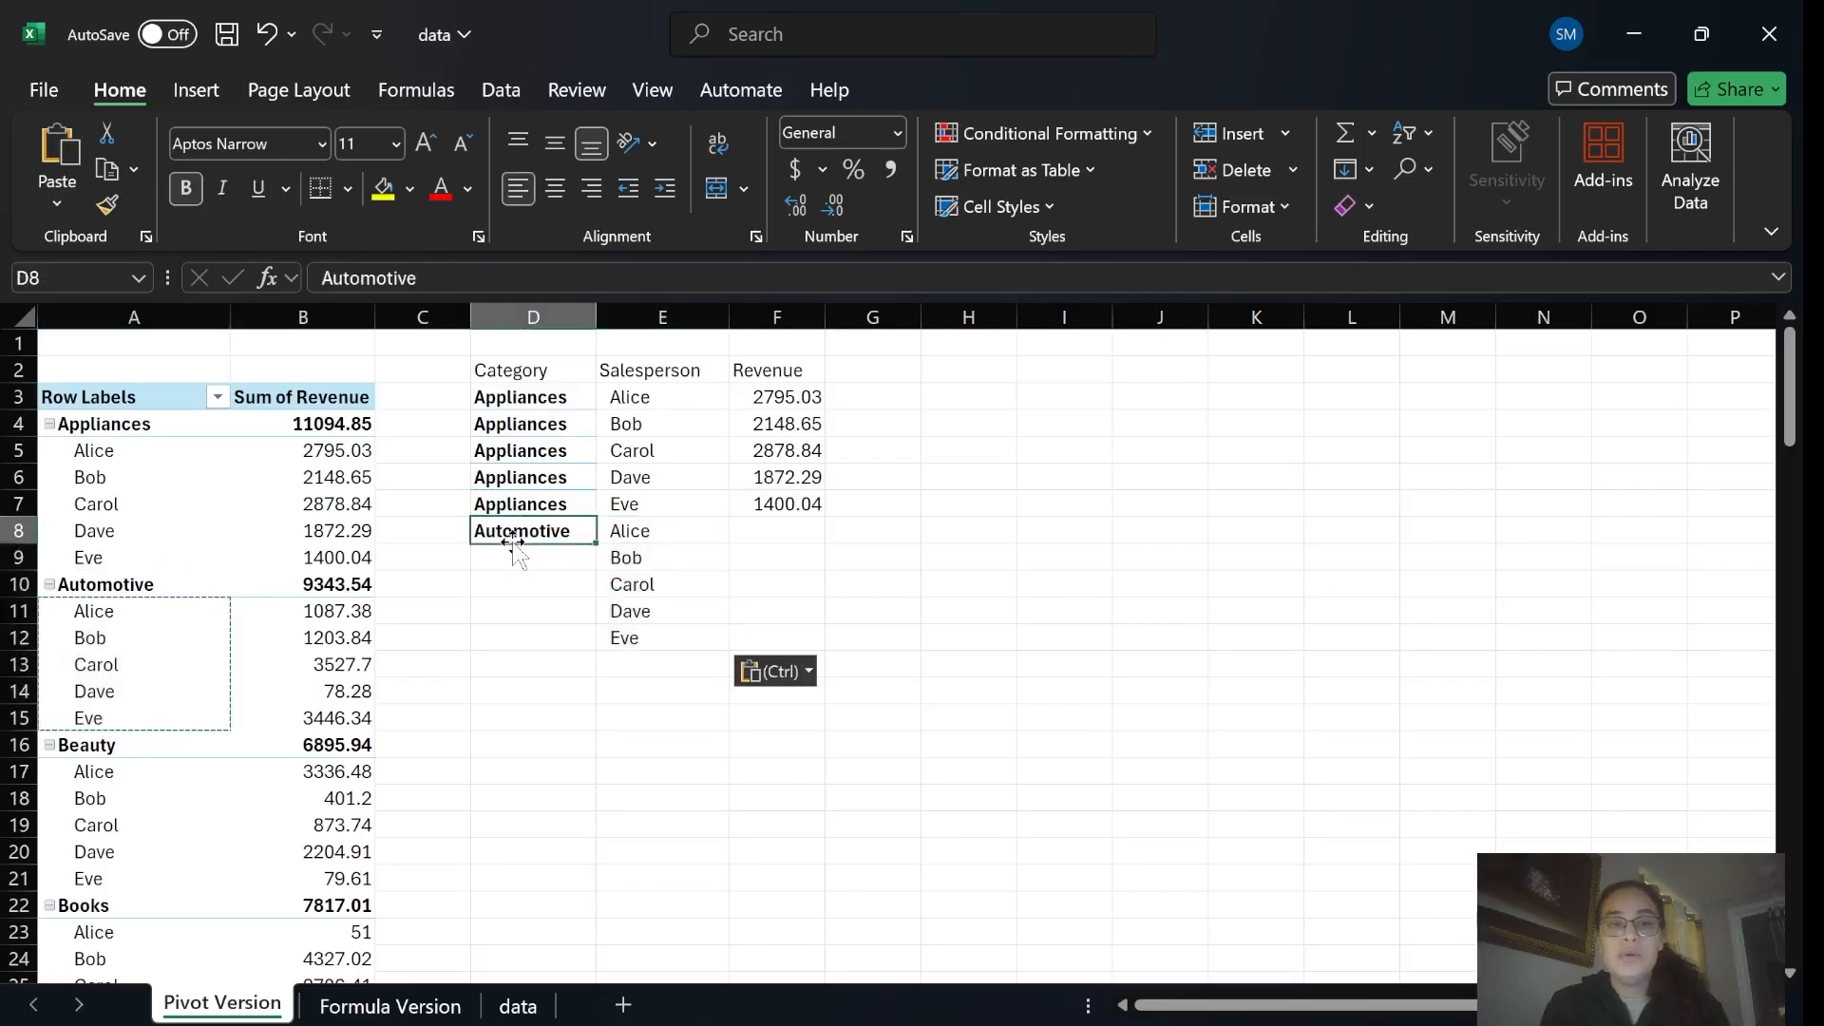
key(ctrl+c)
ctrl+click(521, 561)
key(ctrl+v)
ctrl+click(521, 590)
key(ctrl+v)
ctrl+click(521, 613)
key(ctrl+v)
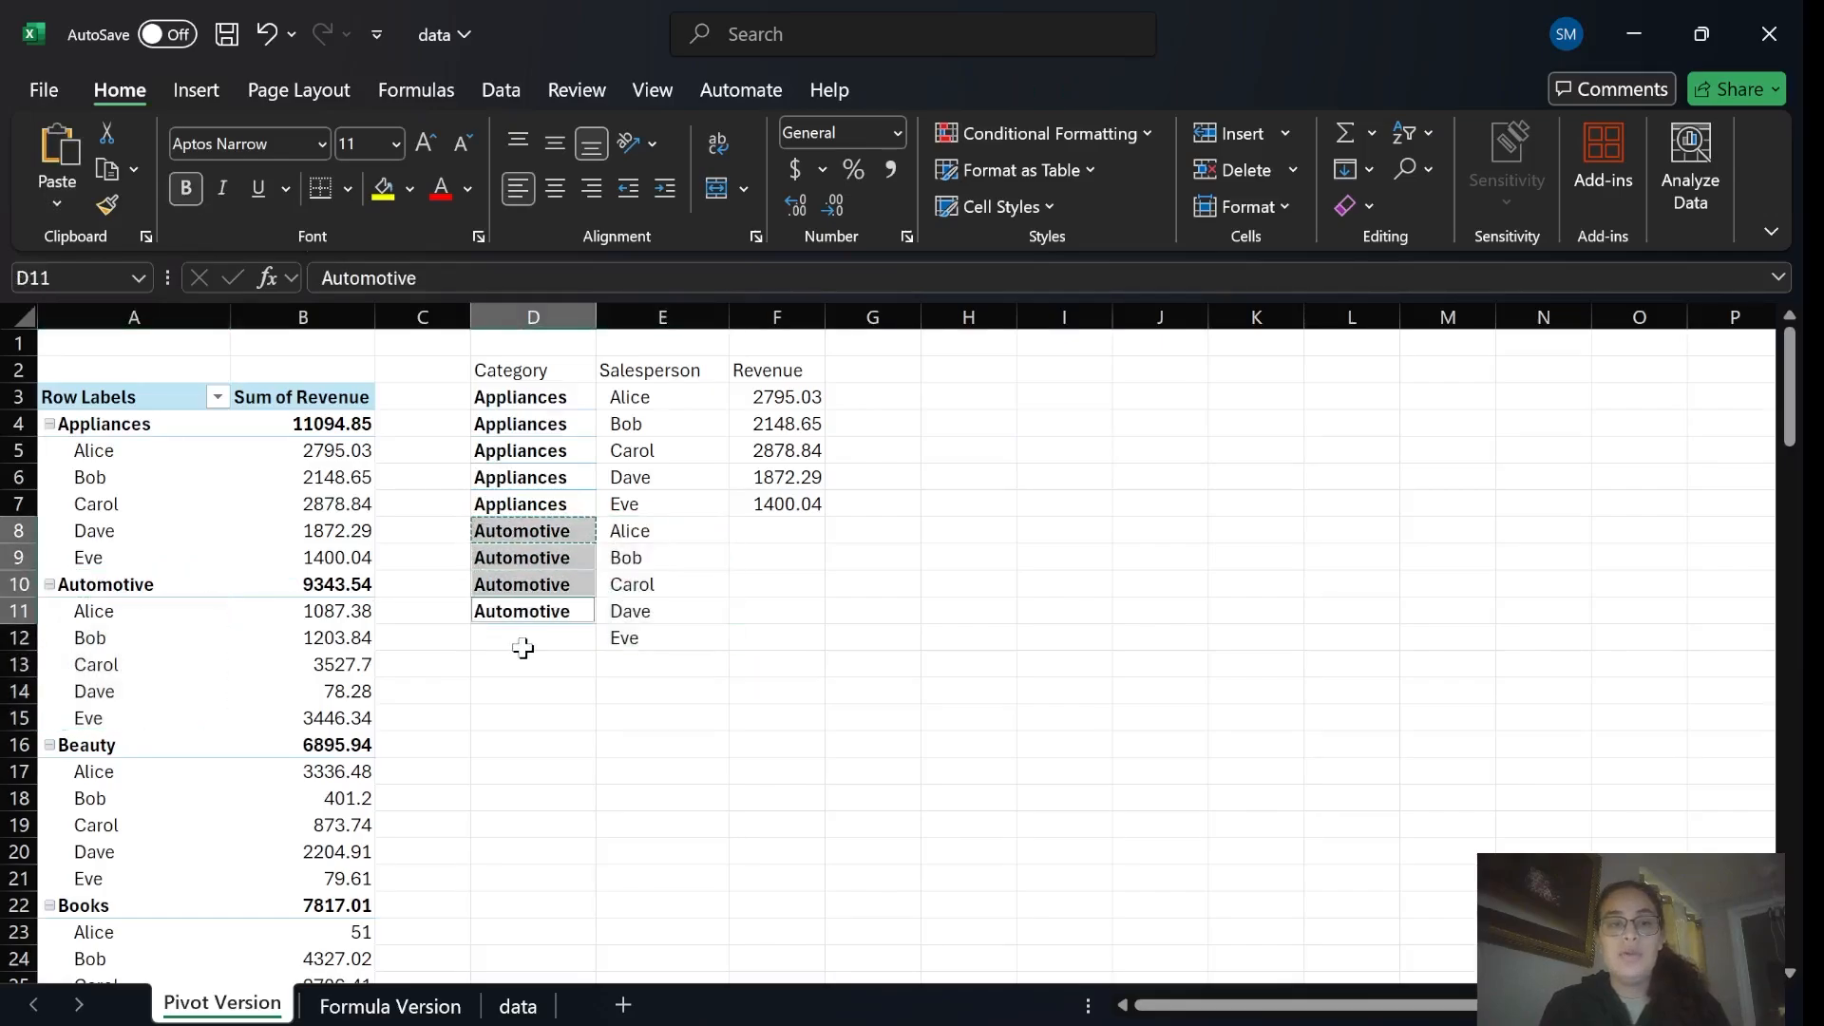
ctrl+click(522, 641)
key(ctrl+v)
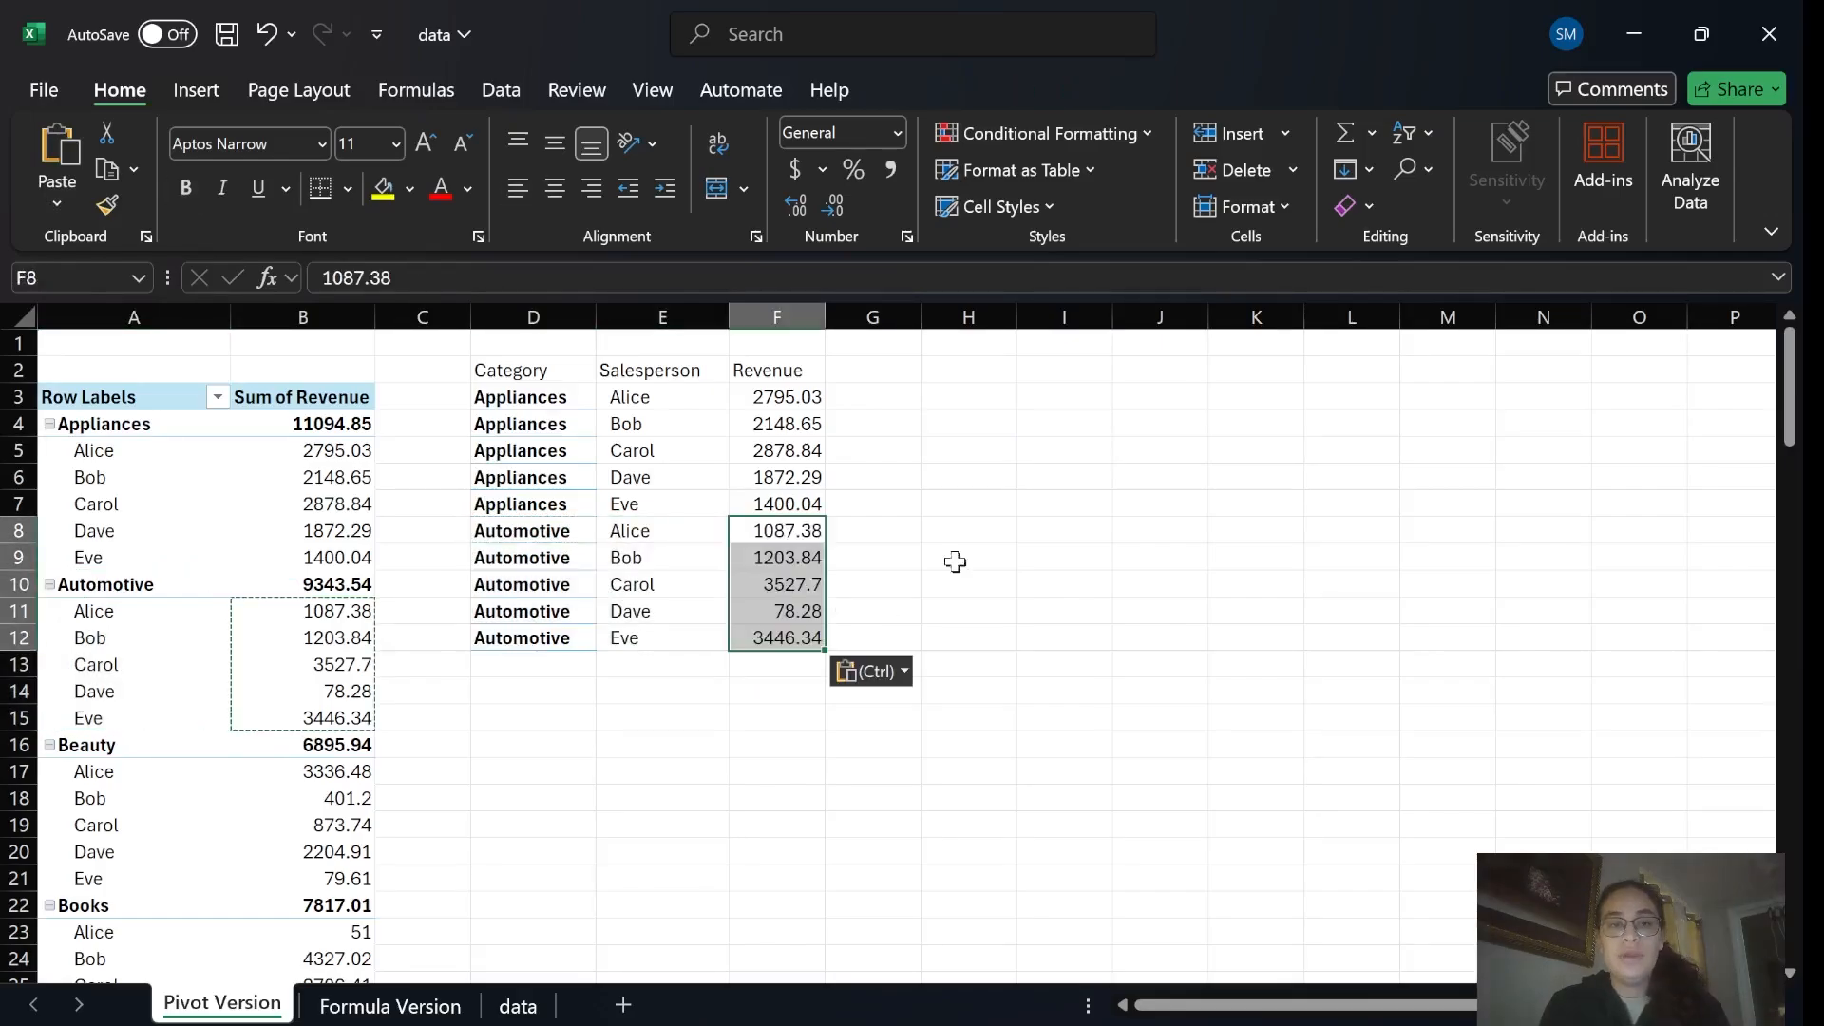
Review the flattened Category, Salesperson and Revenue table in D2:F12.
click(985, 530)
drag(503, 346, 832, 639)
click(1064, 505)
drag(534, 371, 546, 634)
Copy the Product_Category column from the data sheet into column A of the Formula Version sheet.
click(517, 1004)
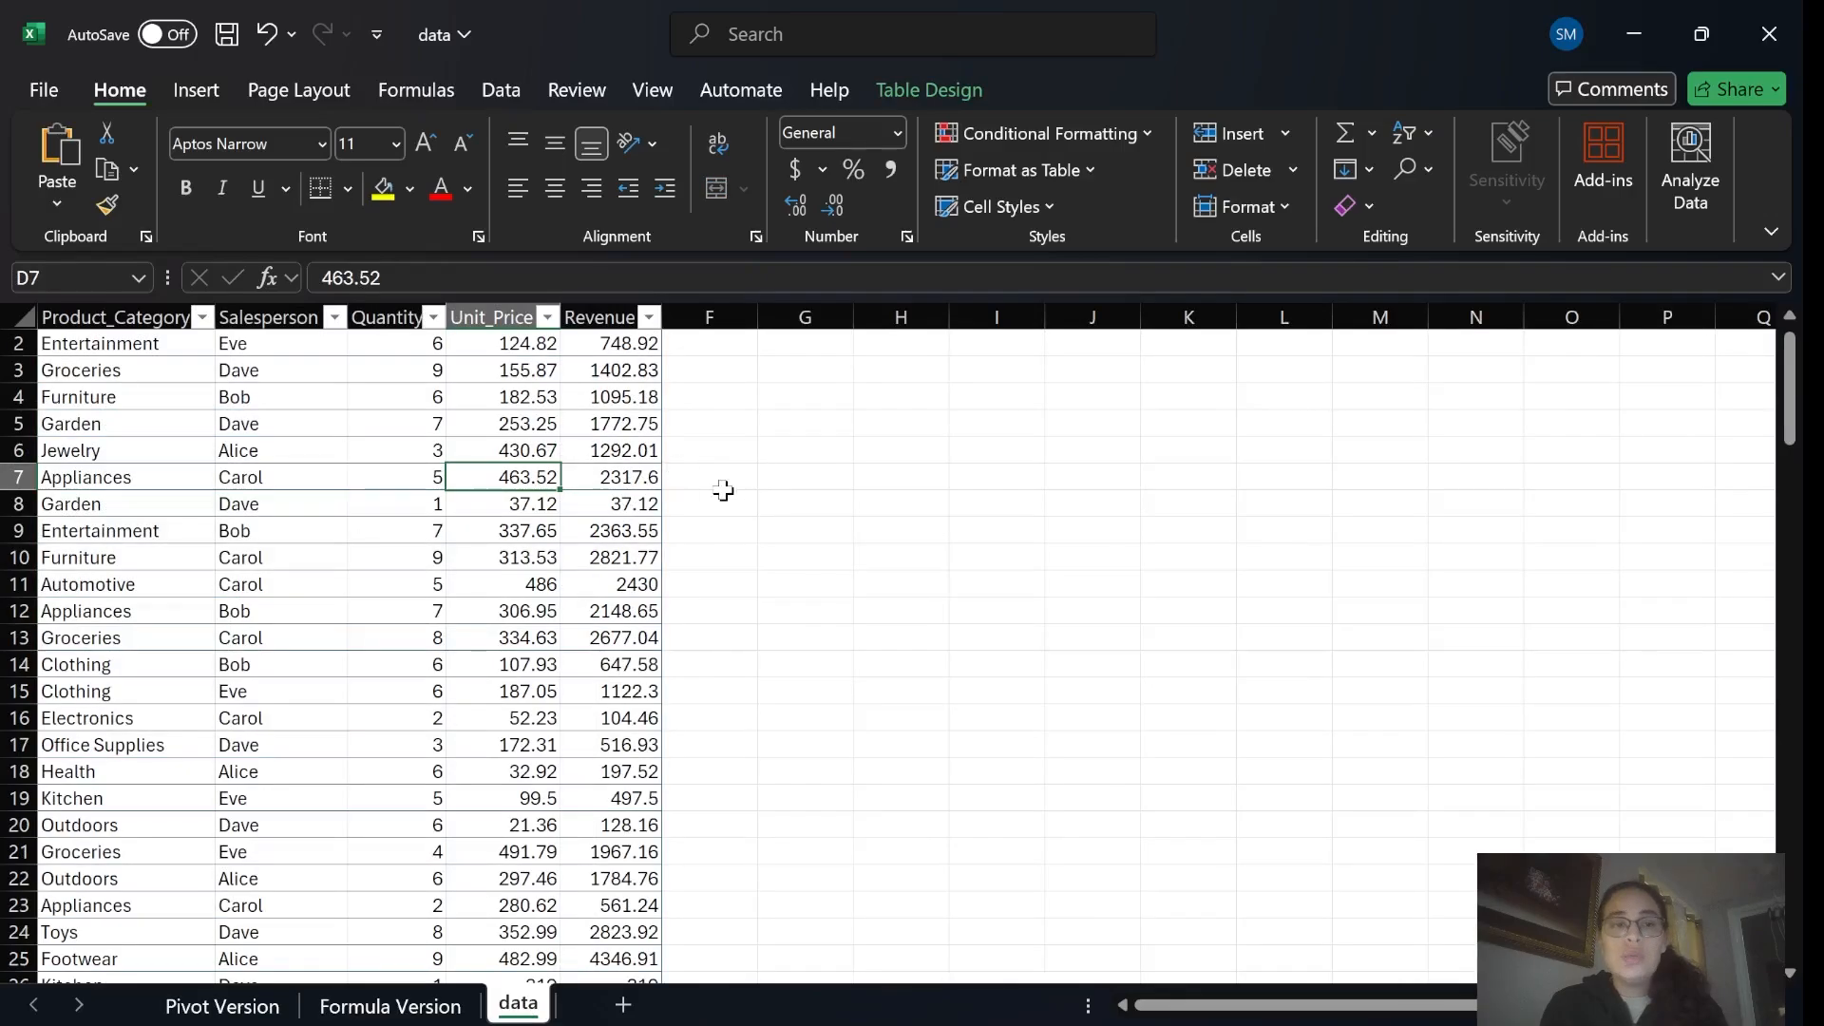
scroll(345, 420, up, 1)
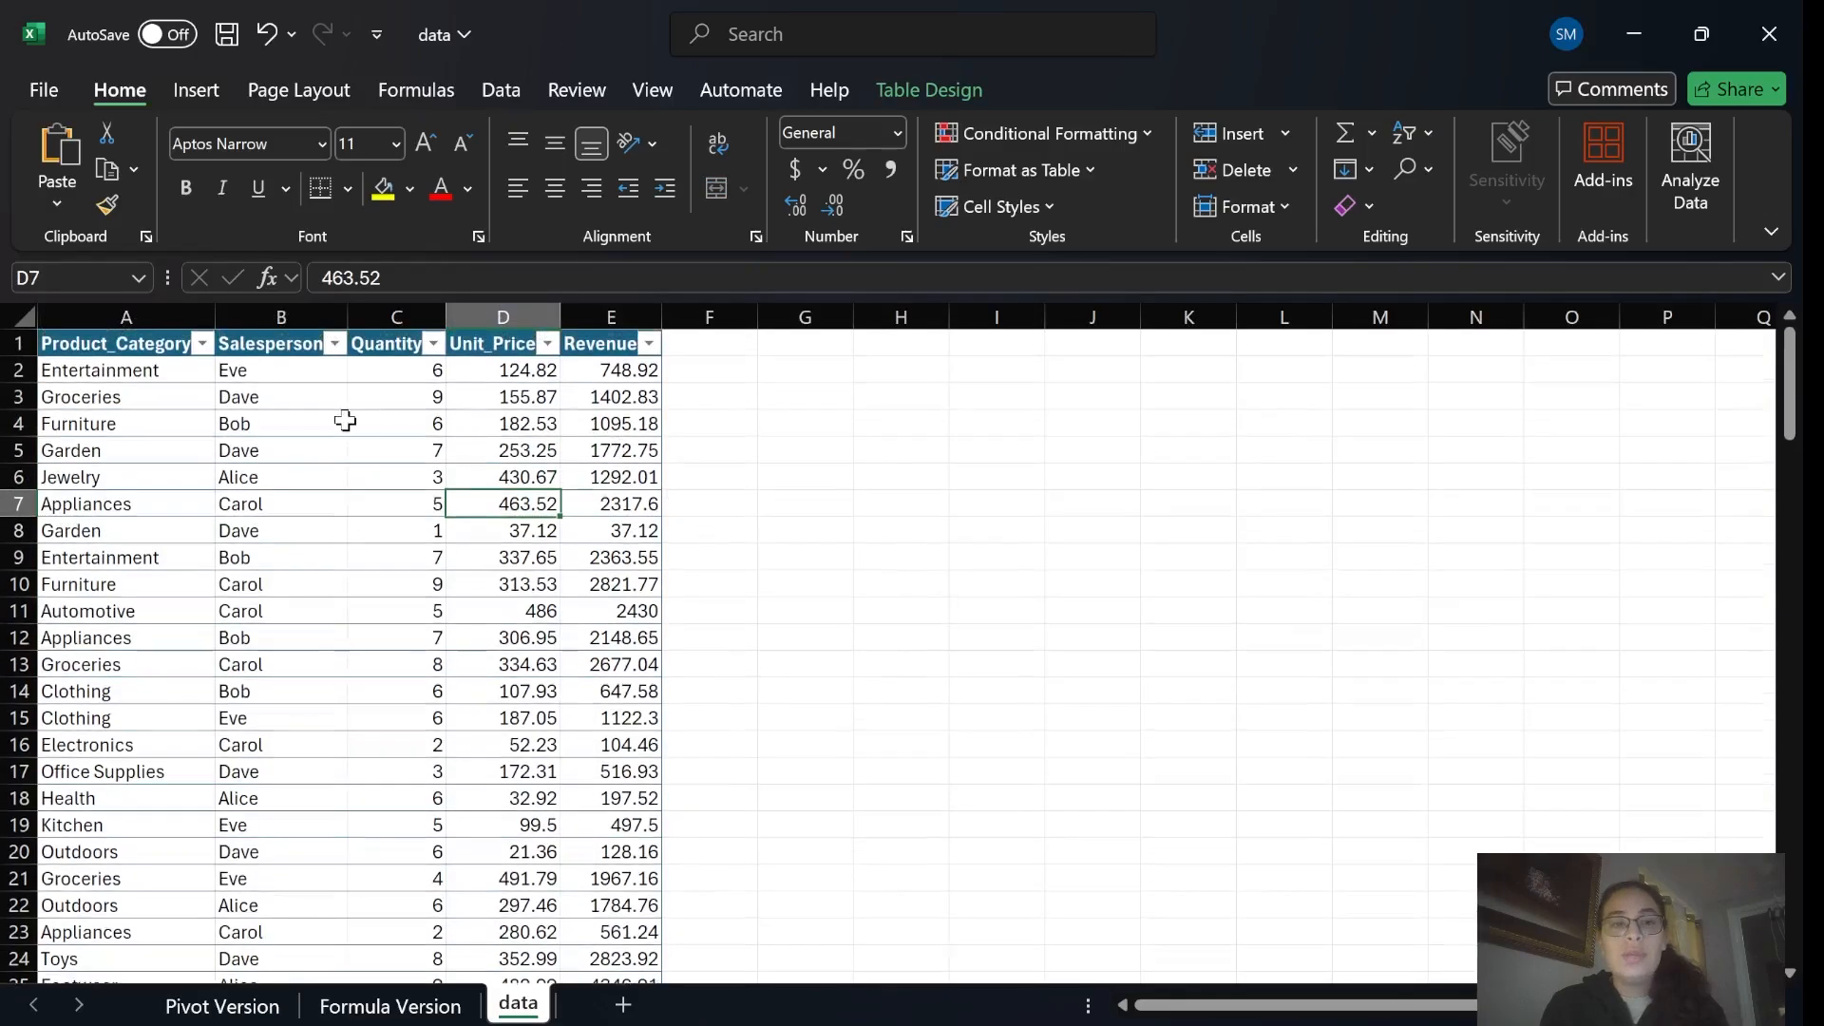
click(145, 314)
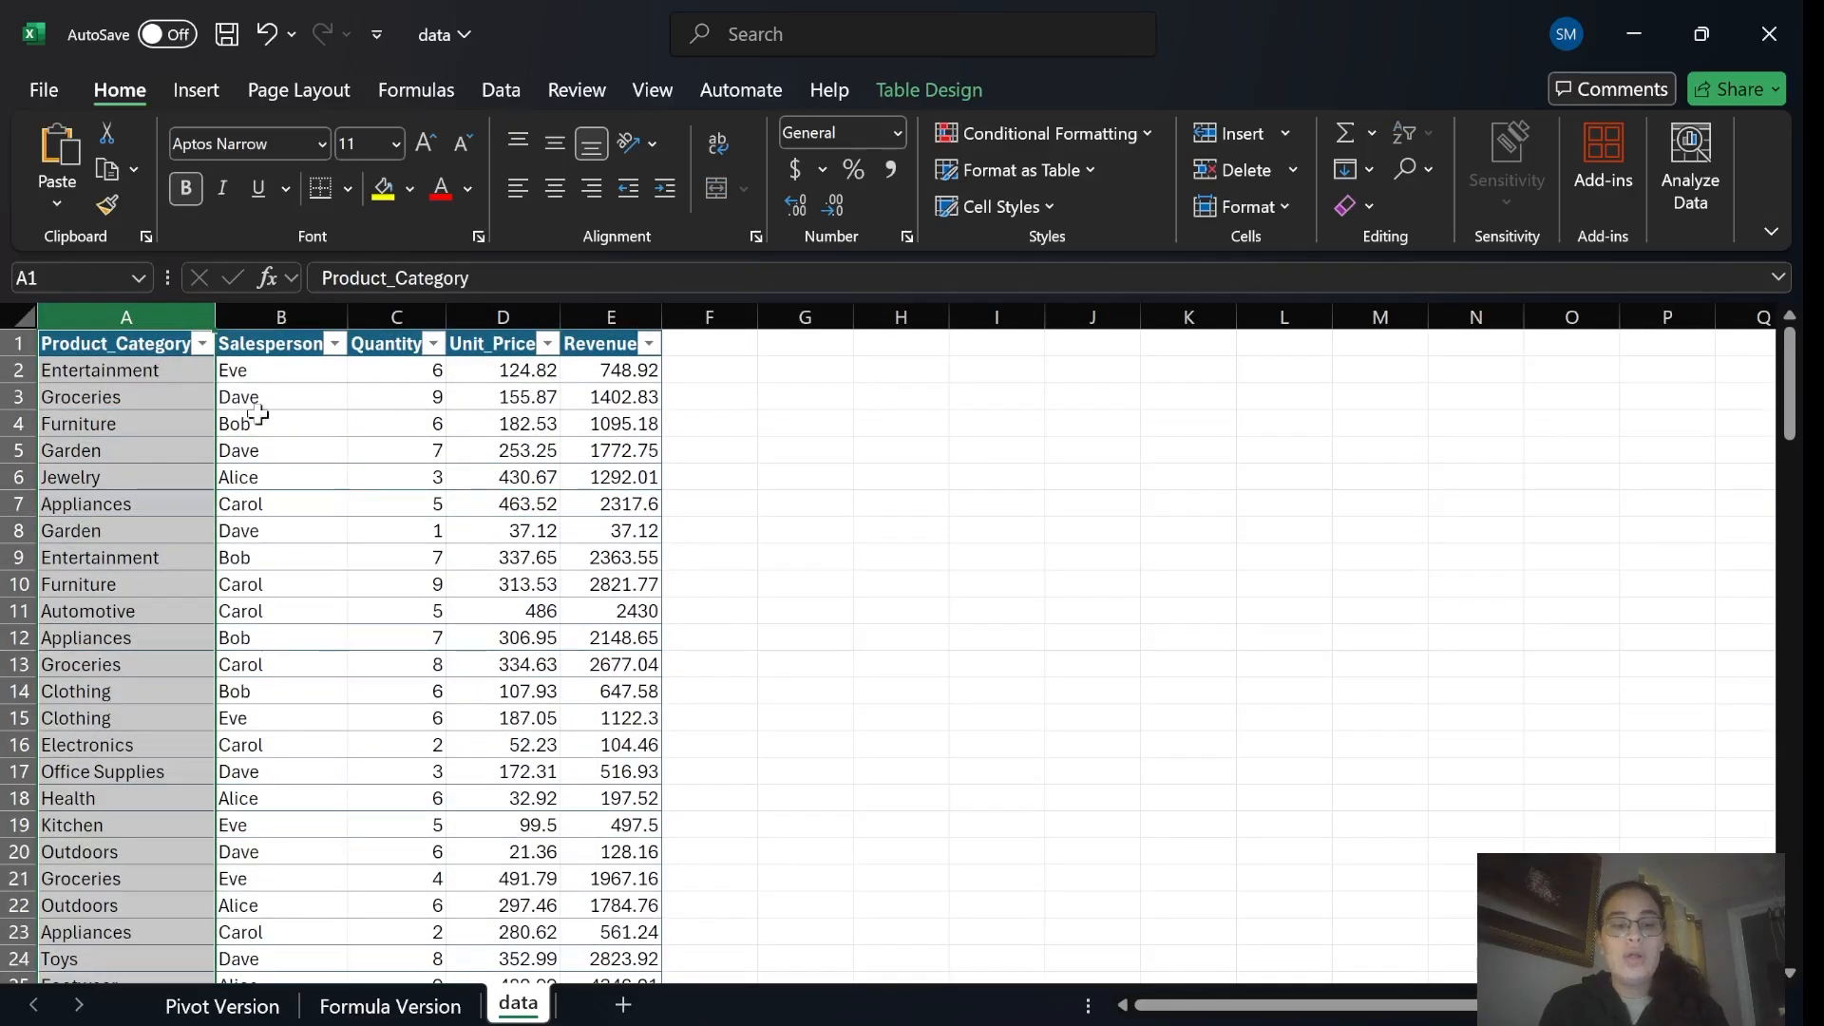
key(ctrl+c)
key(ctrl+Page_Up)
key(ctrl+v)
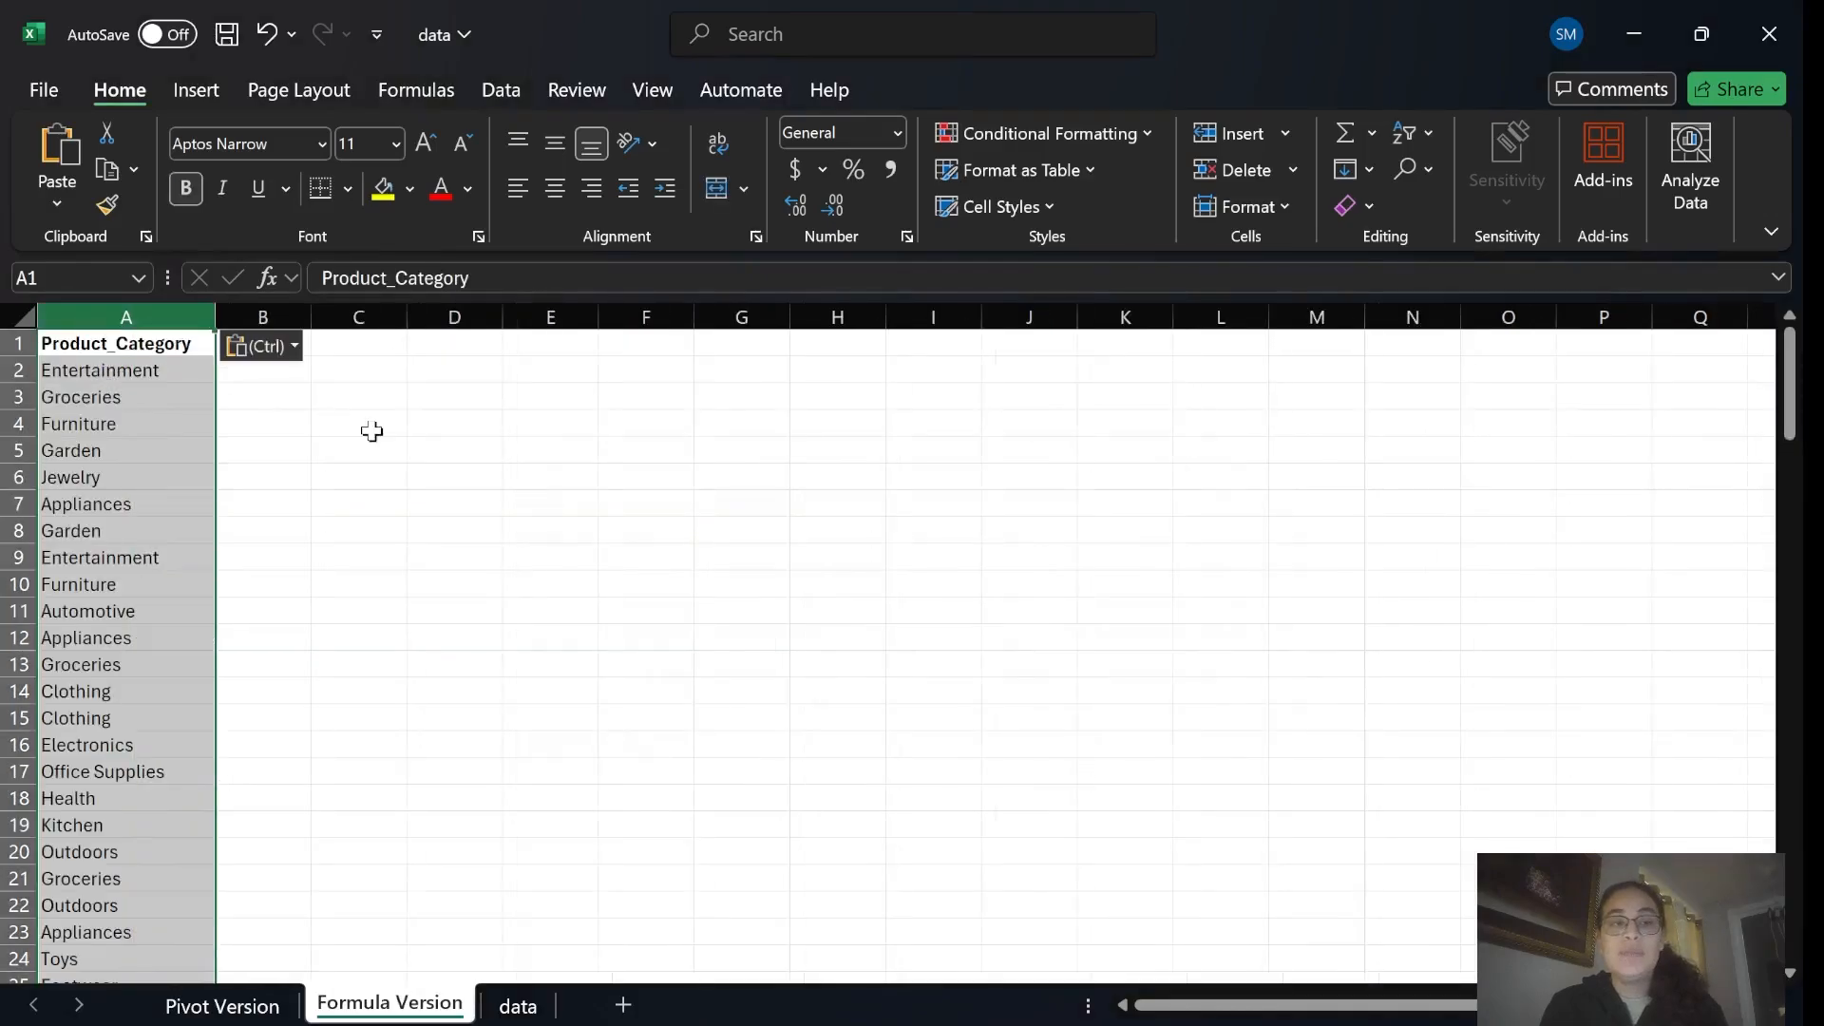
click(263, 369)
click(71, 340)
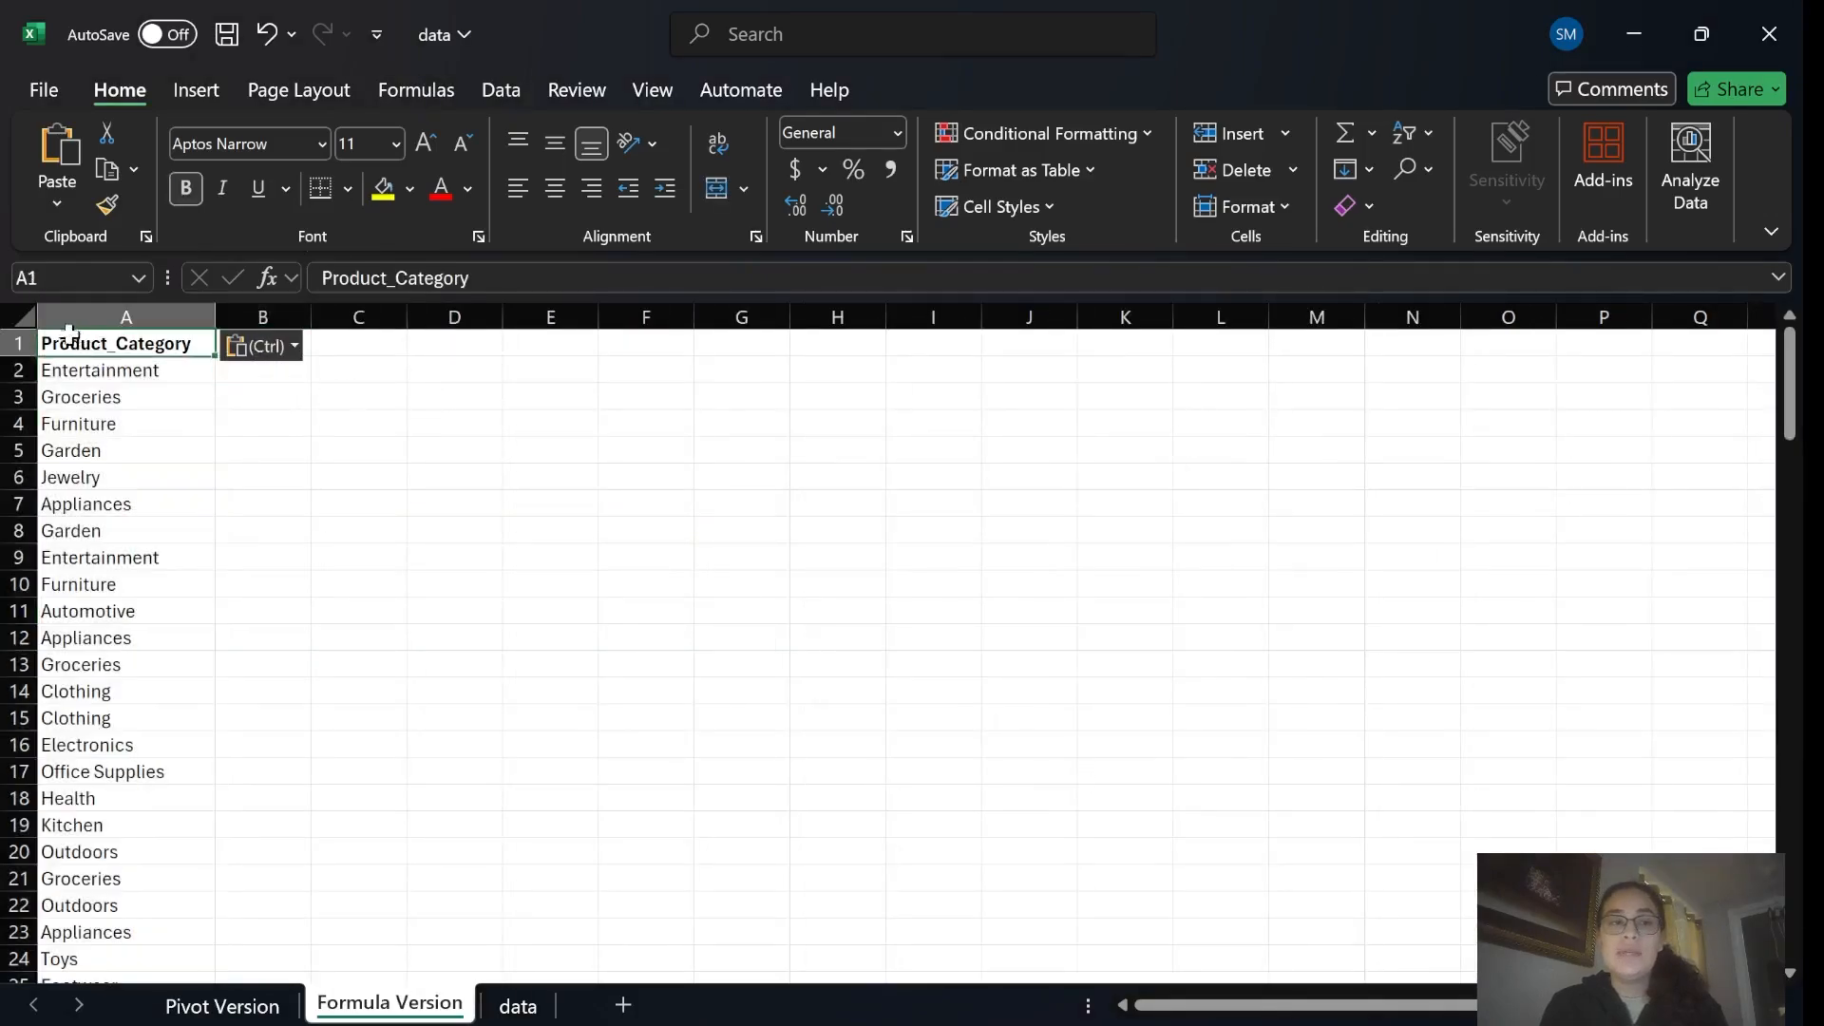
key(ctrl+z)
click(404, 425)
key(ctrl+v)
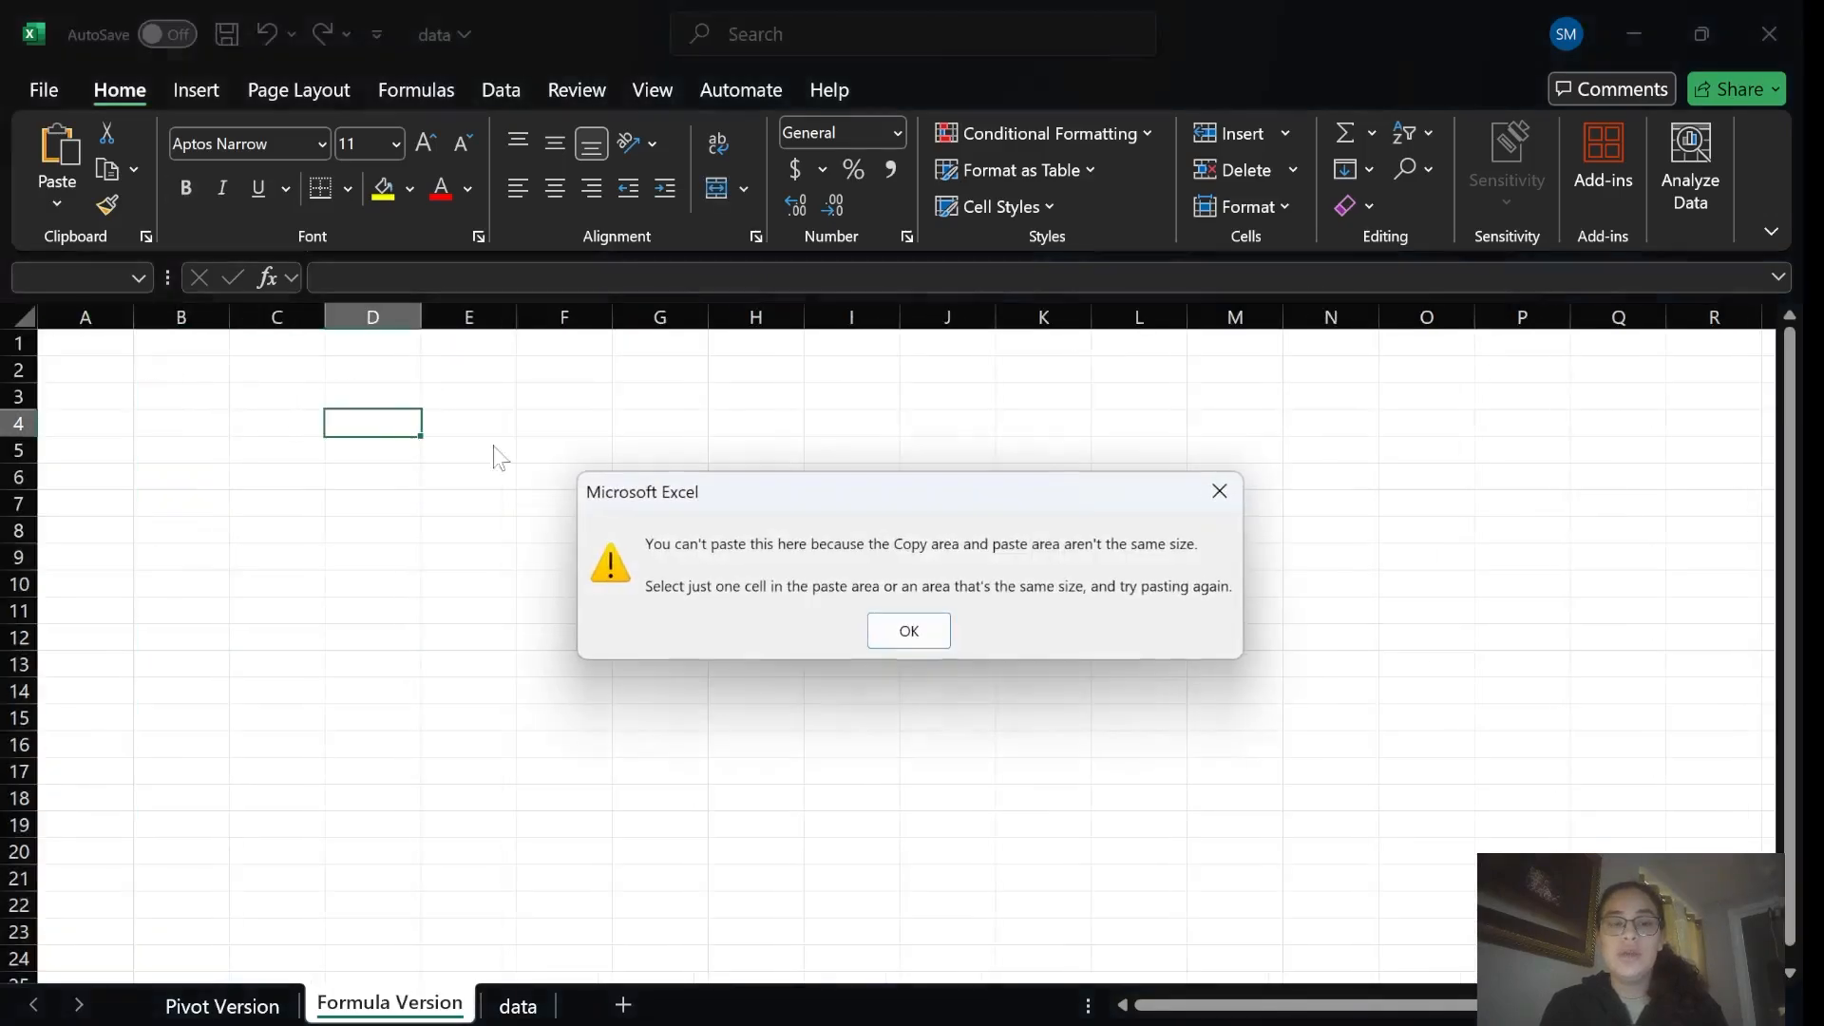
click(909, 631)
key(ctrl+y)
click(340, 397)
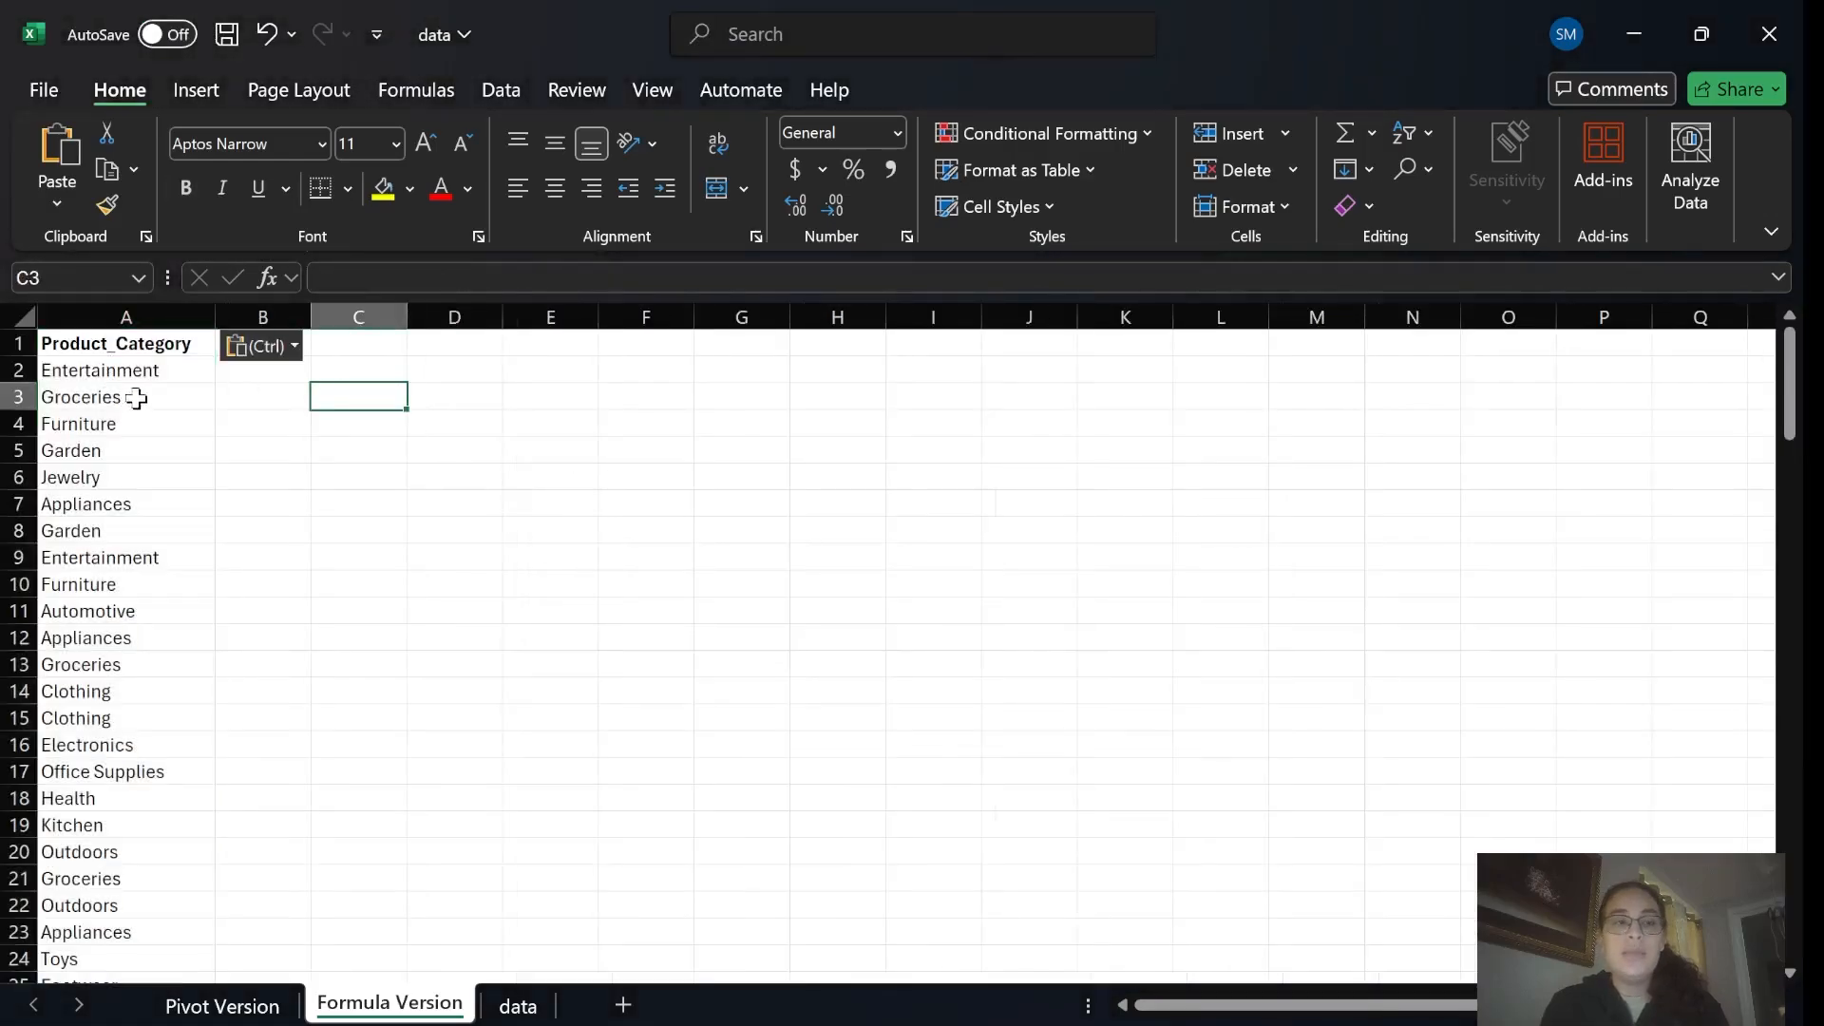
click(110, 316)
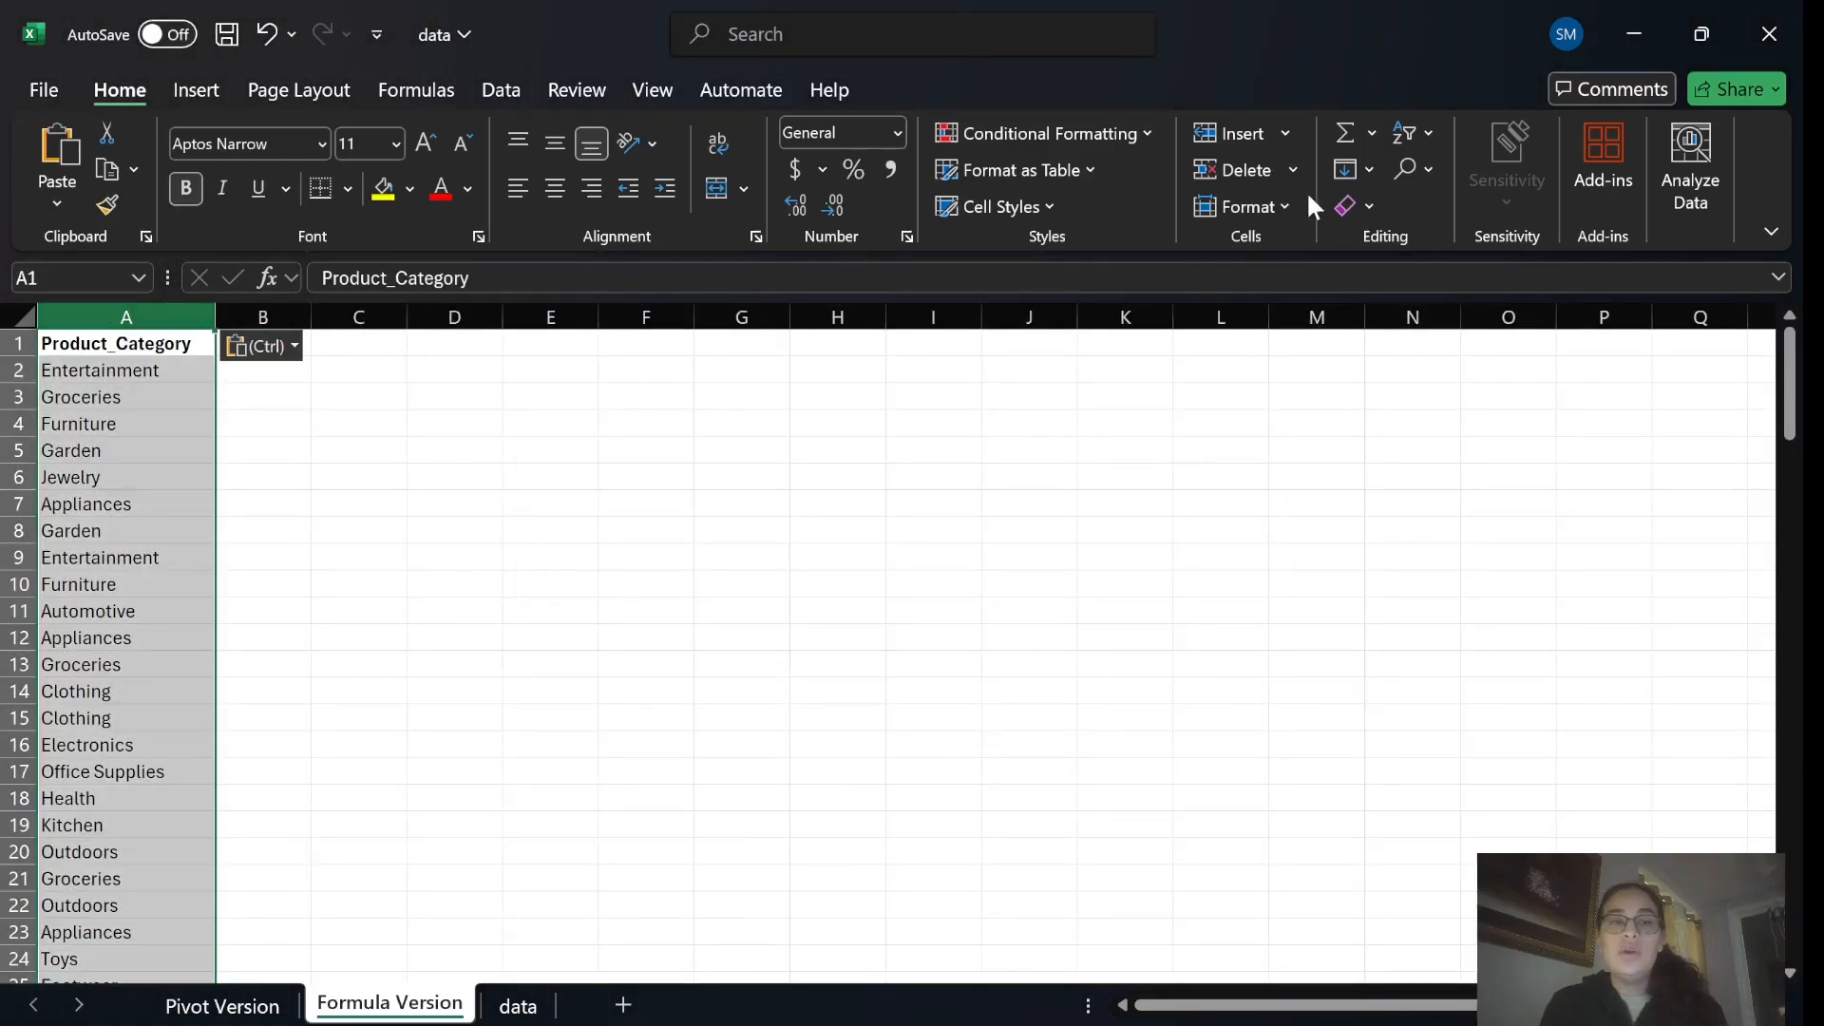
click(503, 86)
click(1187, 179)
key(Escape)
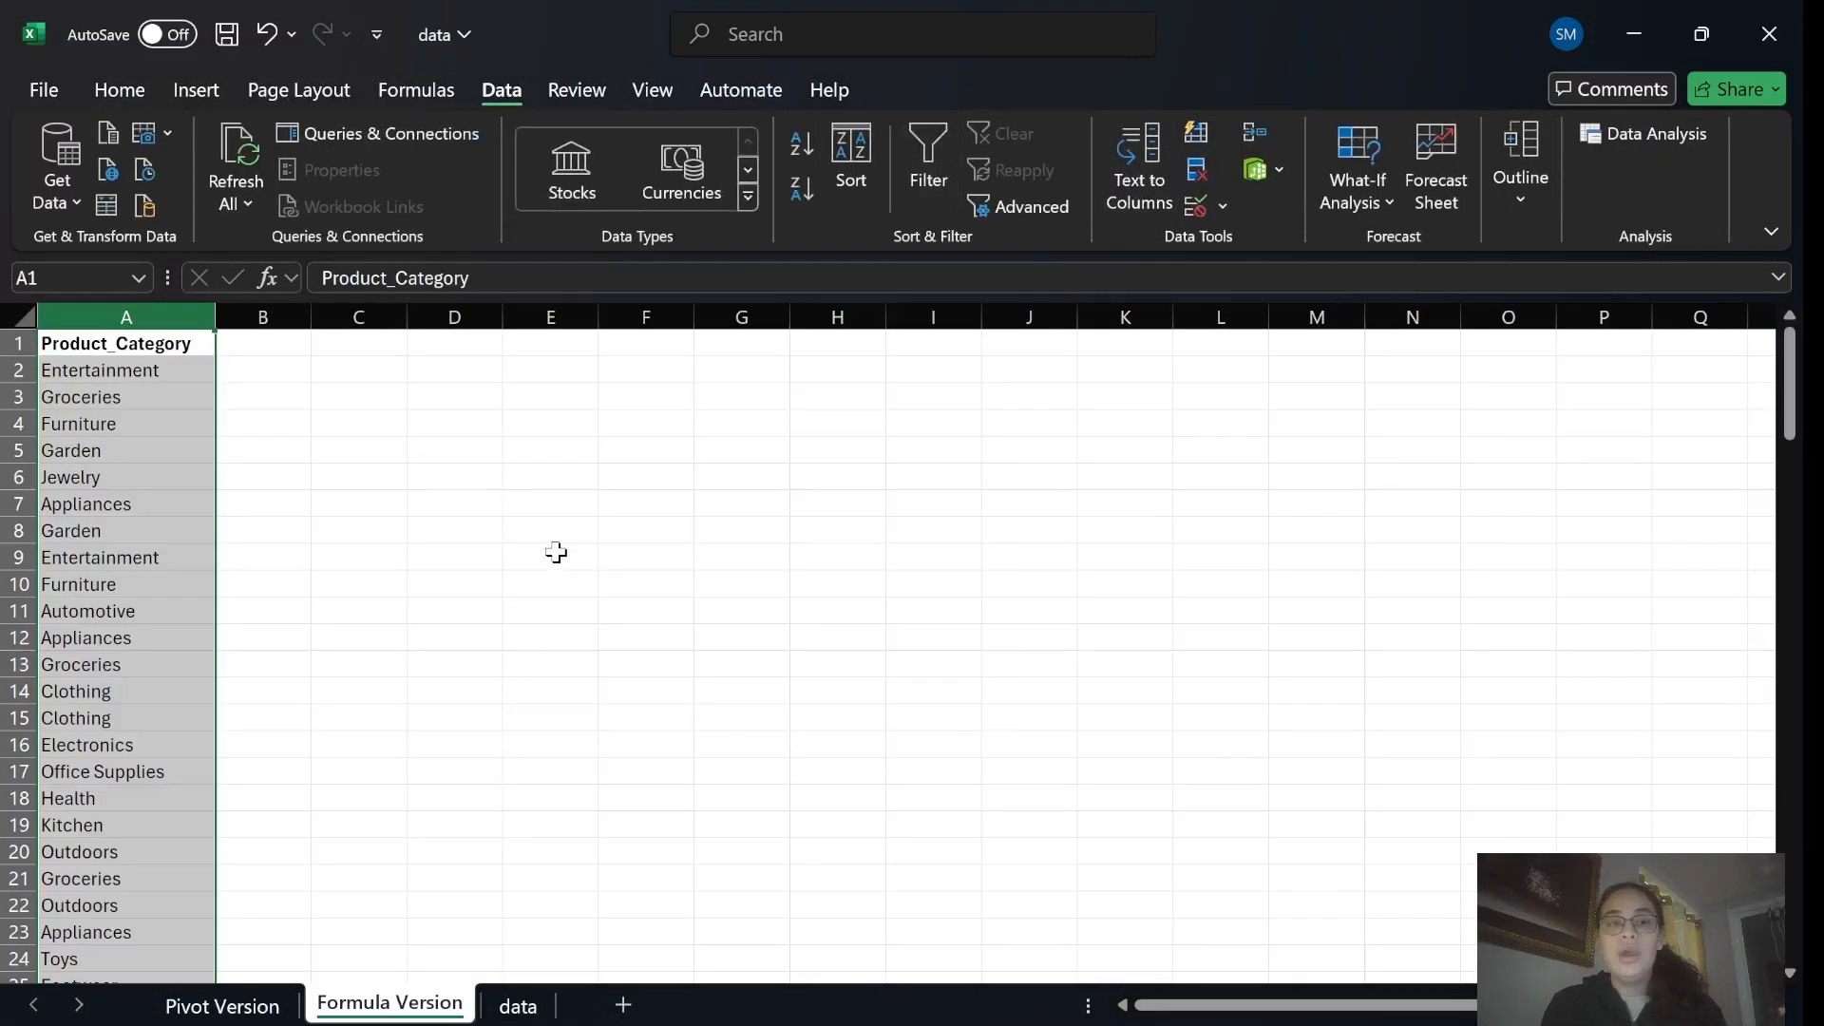
Examine how category and salesperson entries repeat in the flattened table on the Pivot Version sheet, comparing it with the Formula Version sheet.
click(223, 1006)
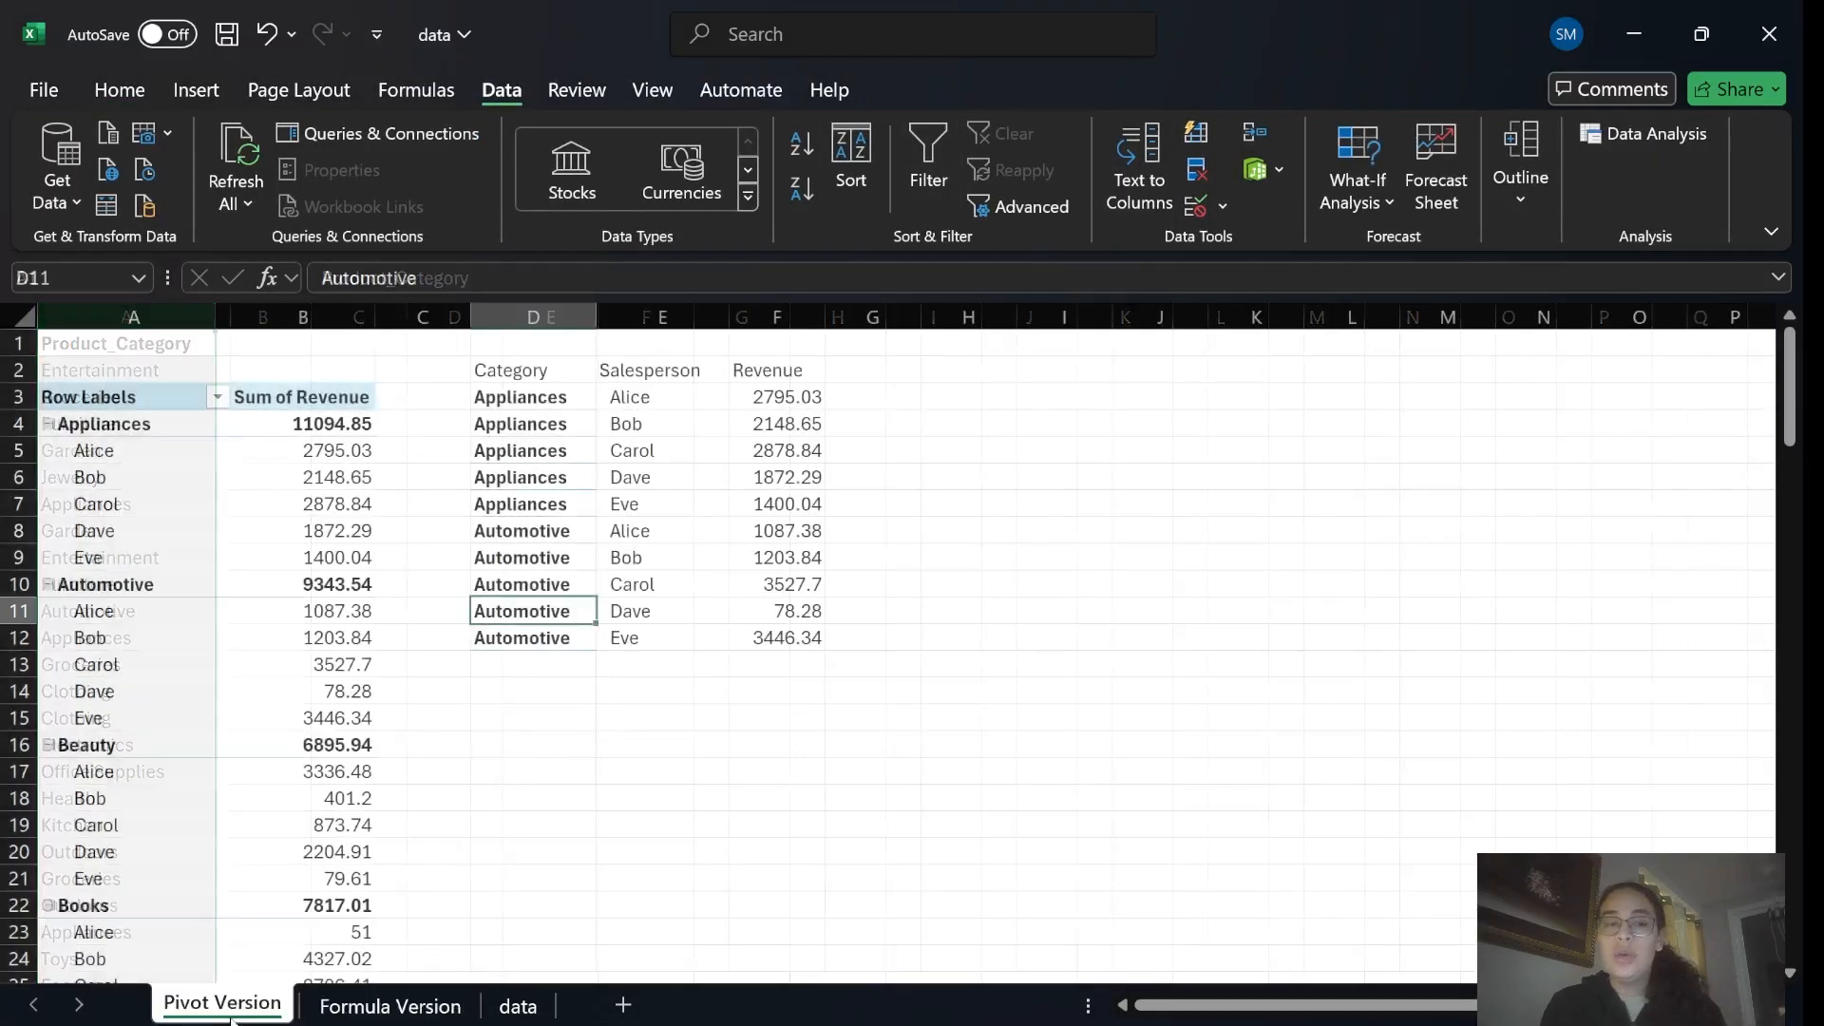
drag(532, 399, 541, 452)
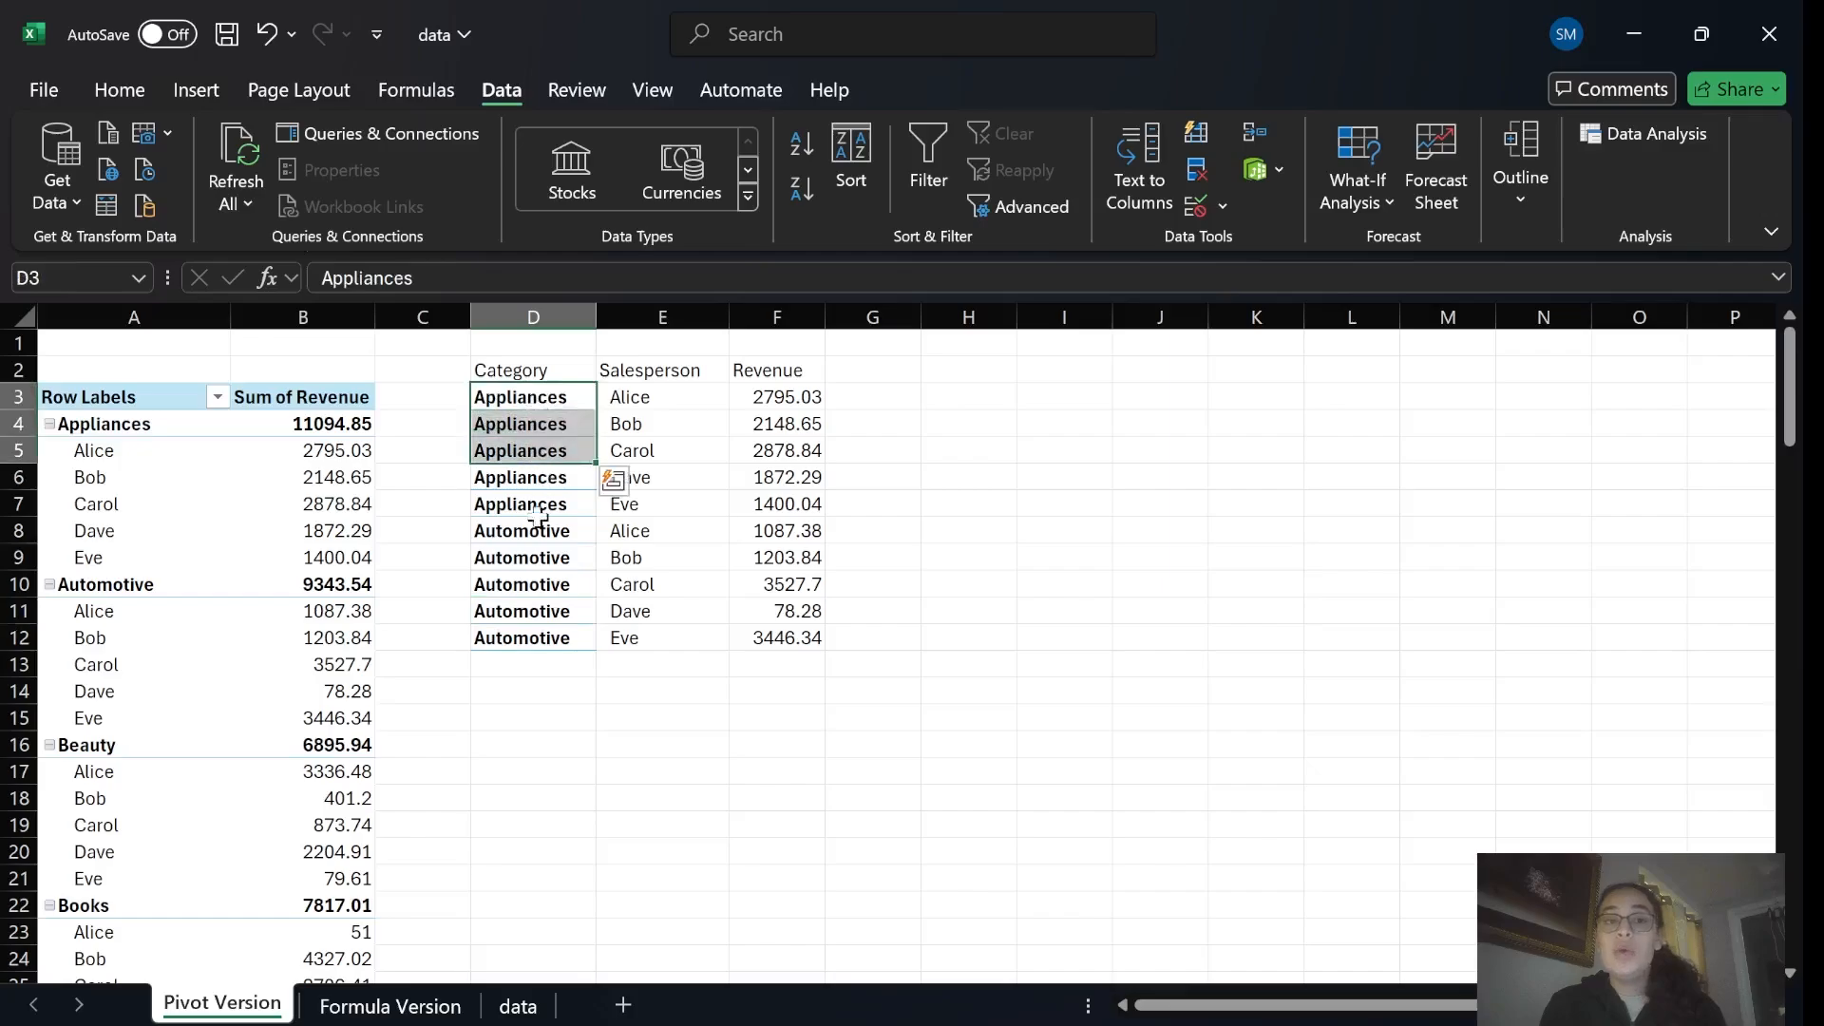
drag(524, 554, 513, 636)
click(518, 401)
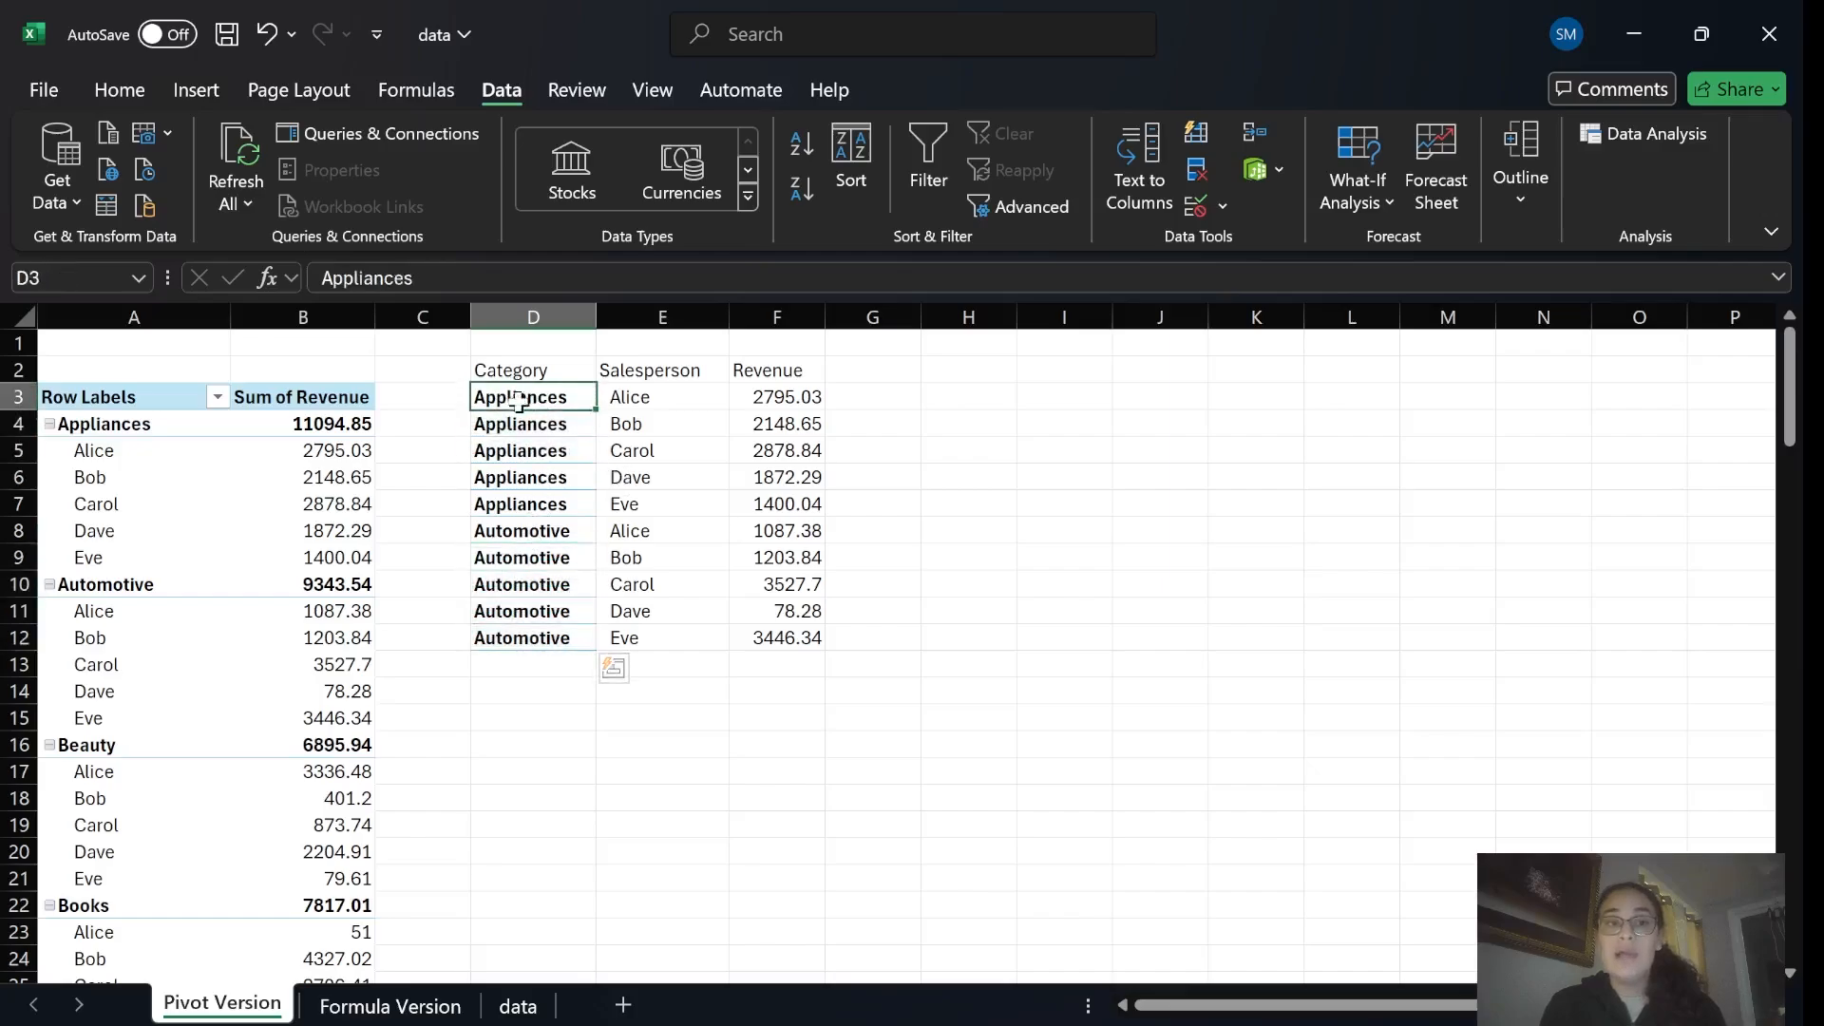
click(138, 456)
click(105, 492)
click(656, 426)
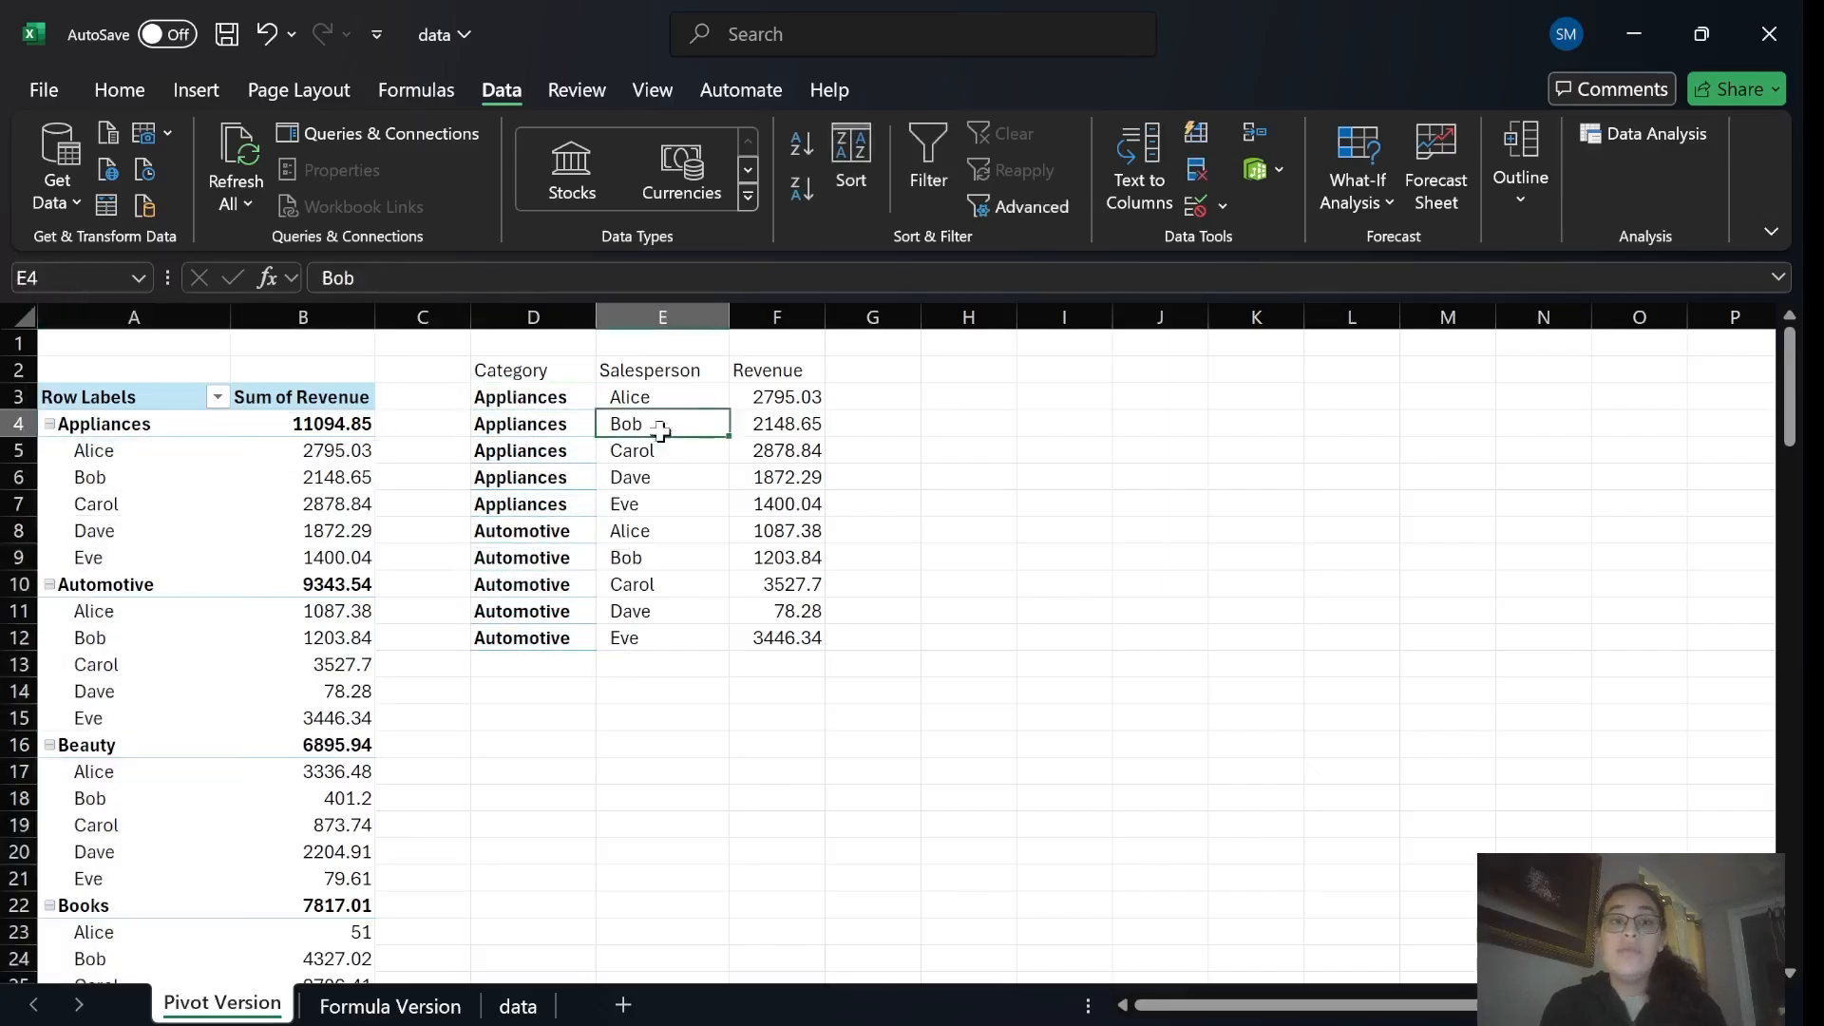
drag(517, 530, 527, 610)
key(ctrl+Page_Down)
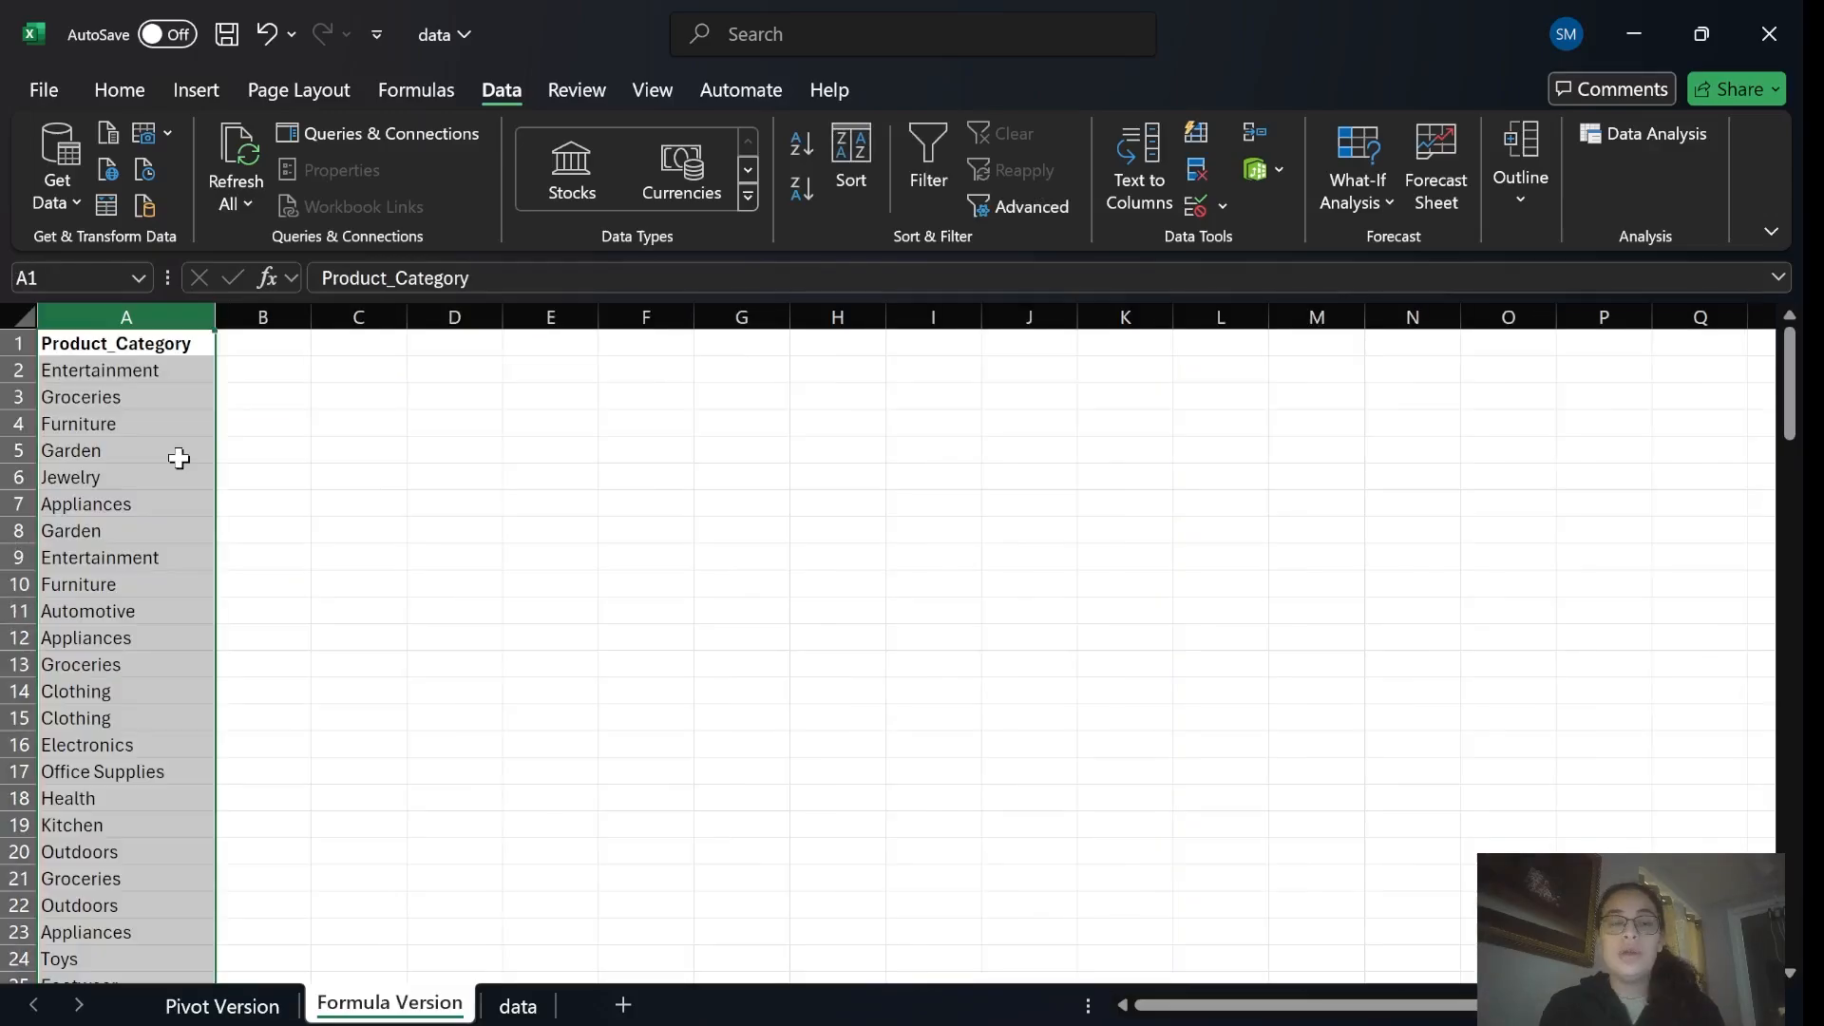
key(ctrl+Page_Up)
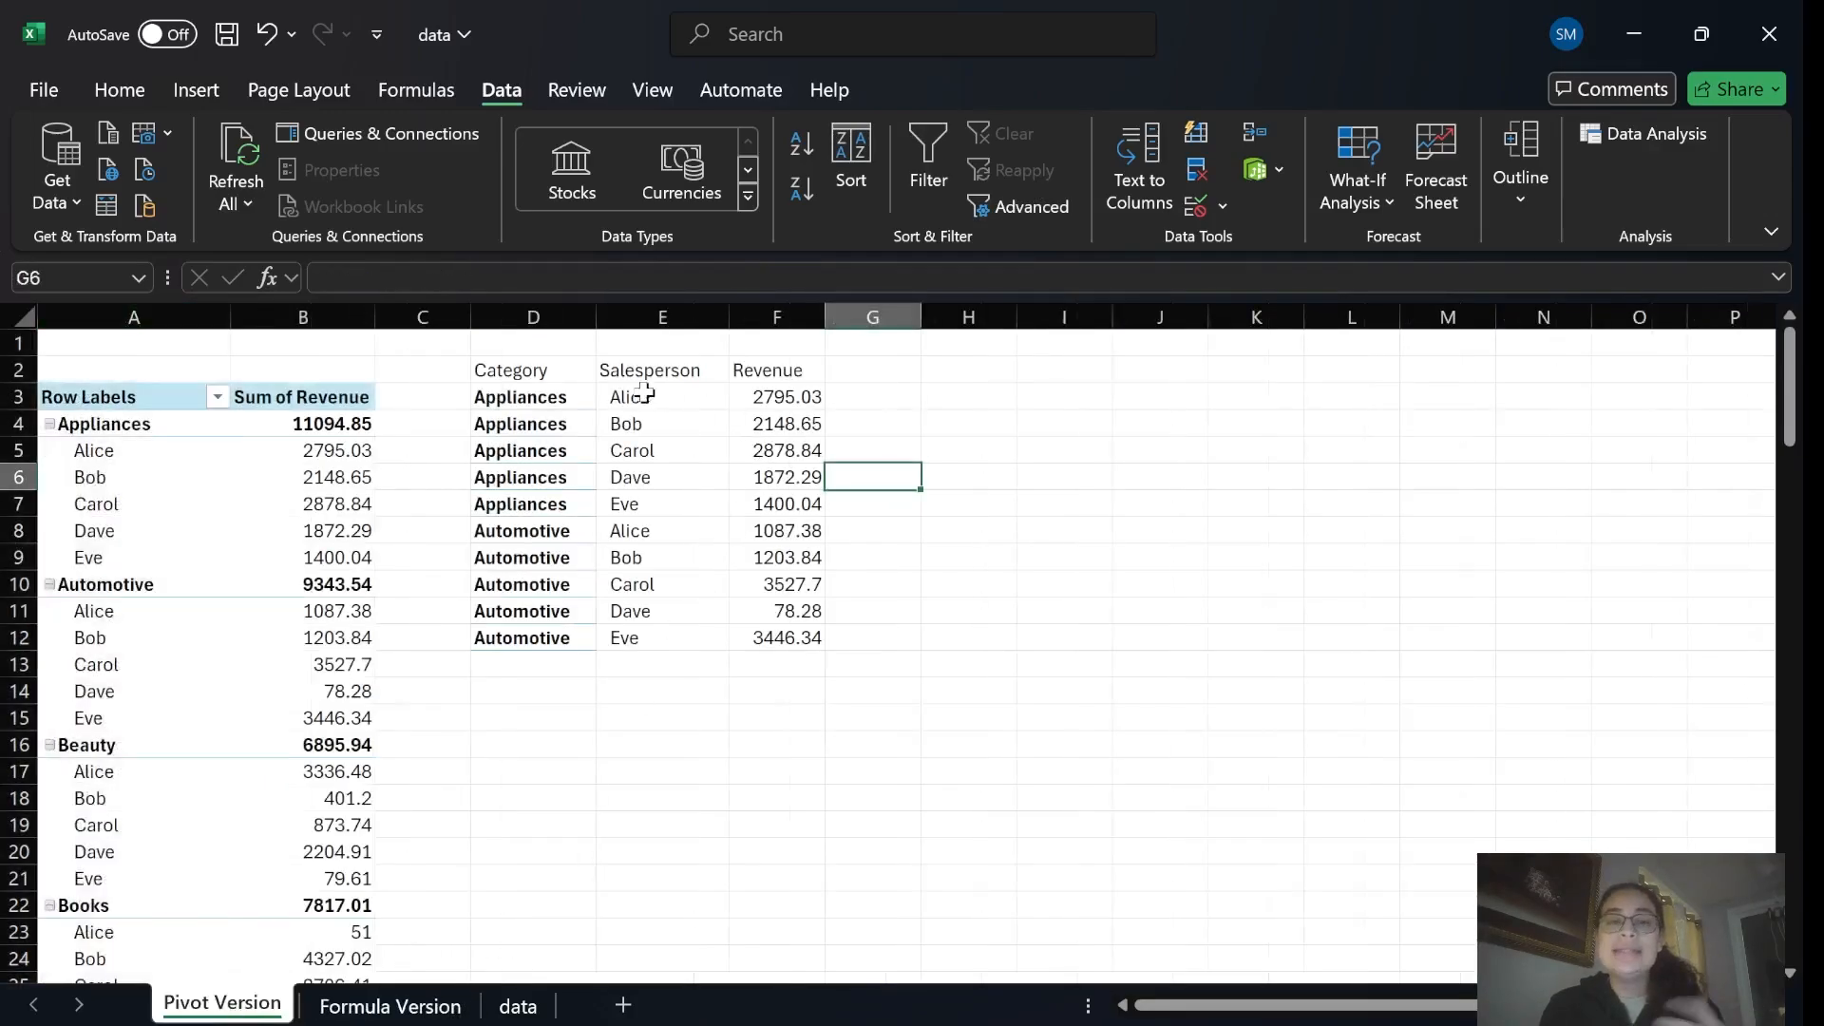
drag(646, 371, 661, 644)
Copy the Salesperson column from the data sheet into column B of the Formula Version sheet.
key(ctrl+Page_Down)
key(ctrl+Page_Down)
click(278, 303)
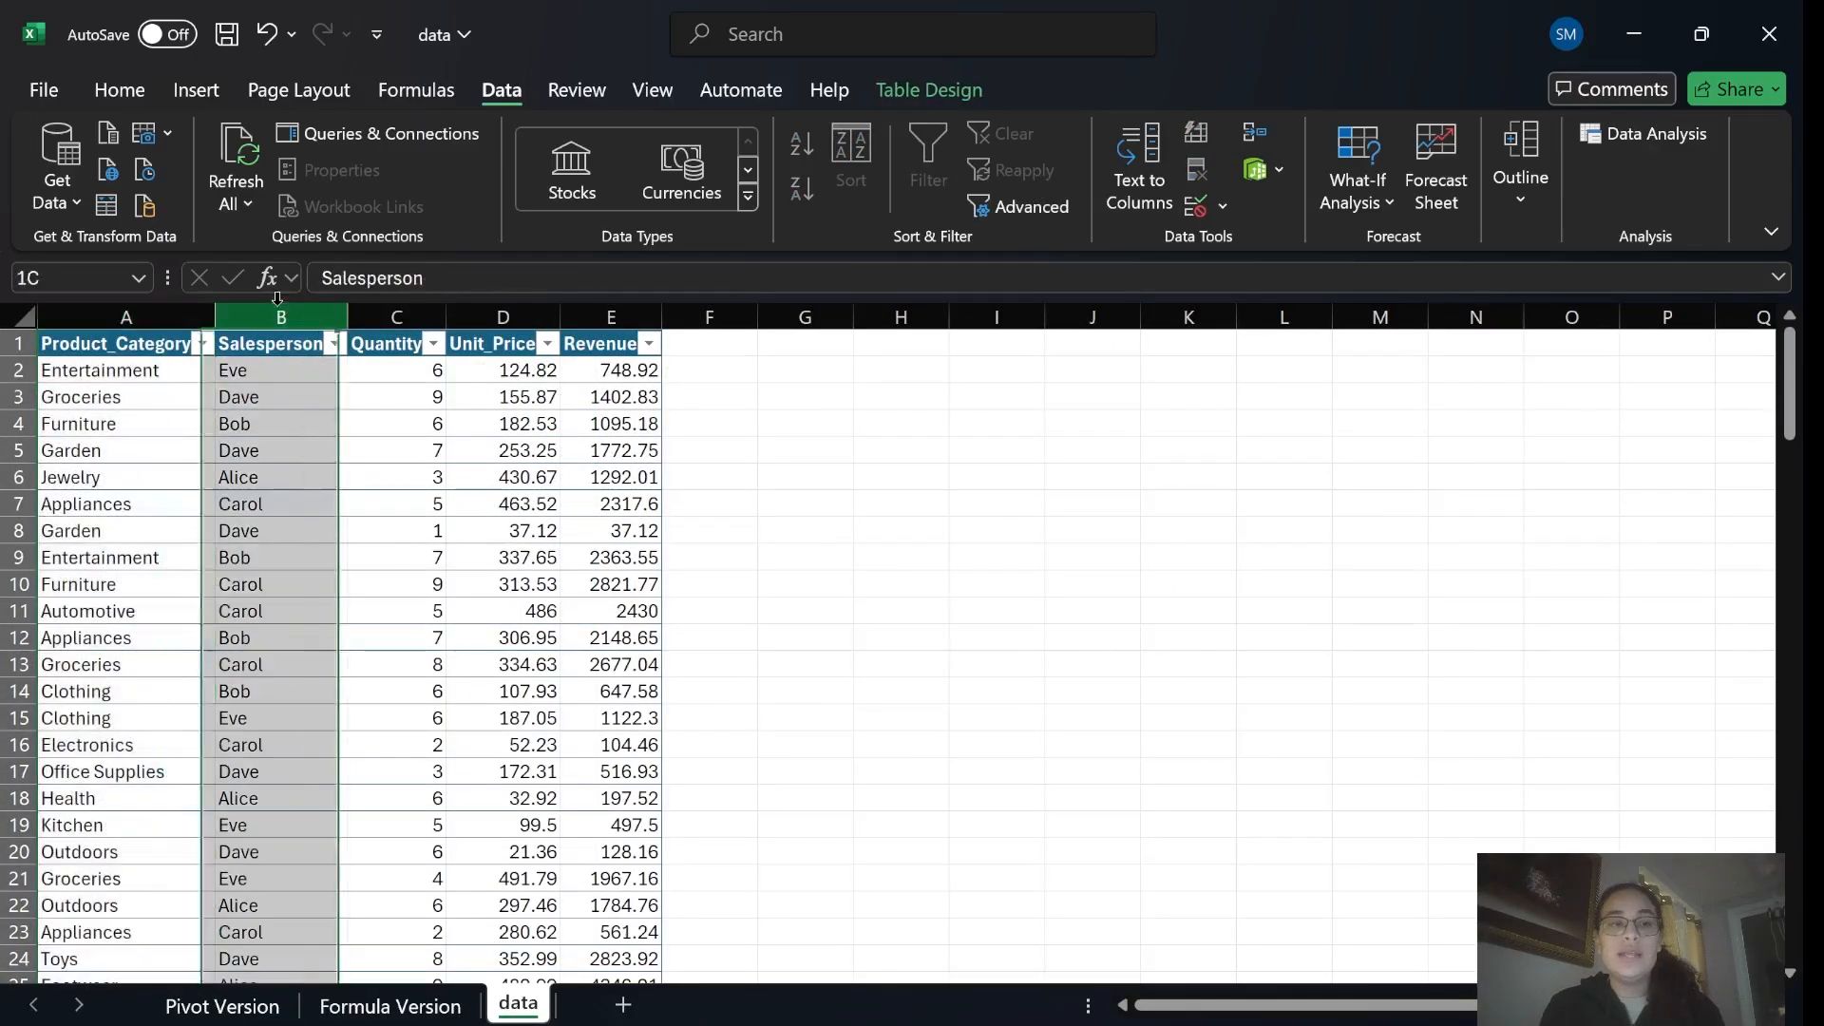
key(ctrl+c)
key(ctrl+Page_Up)
key(Right)
key(ctrl+v)
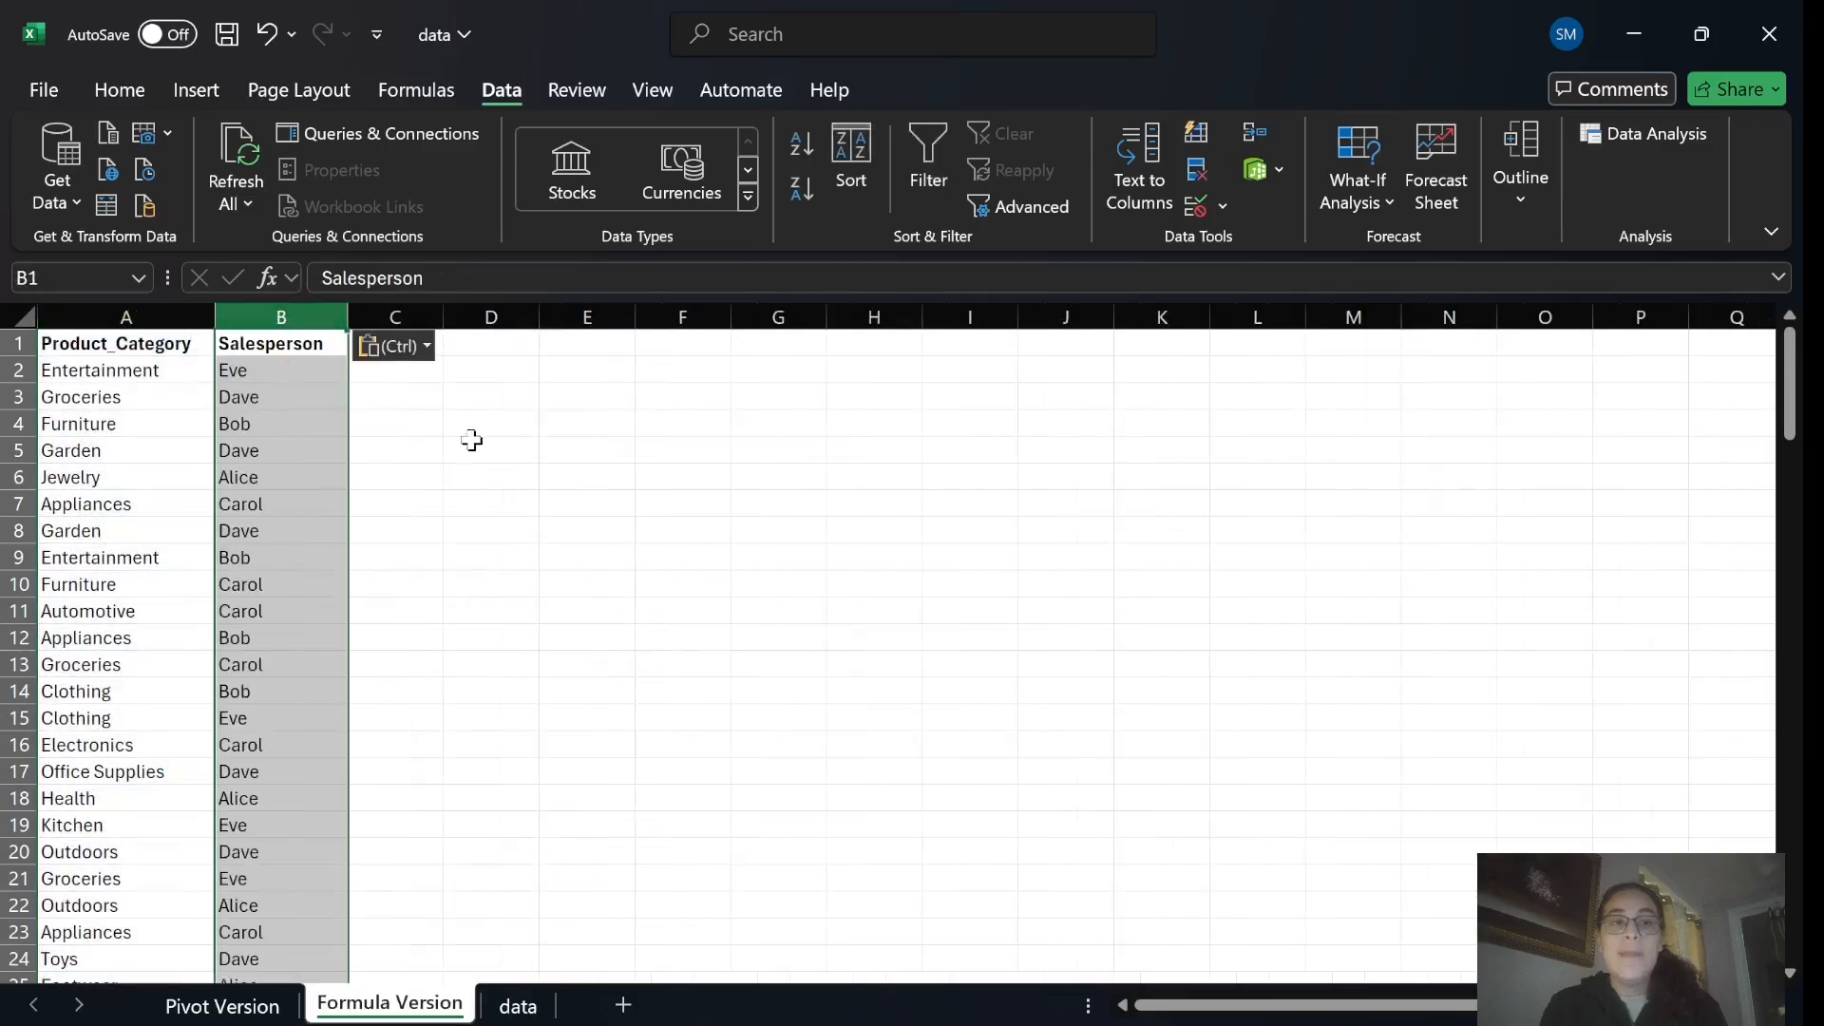
click(472, 432)
click(283, 317)
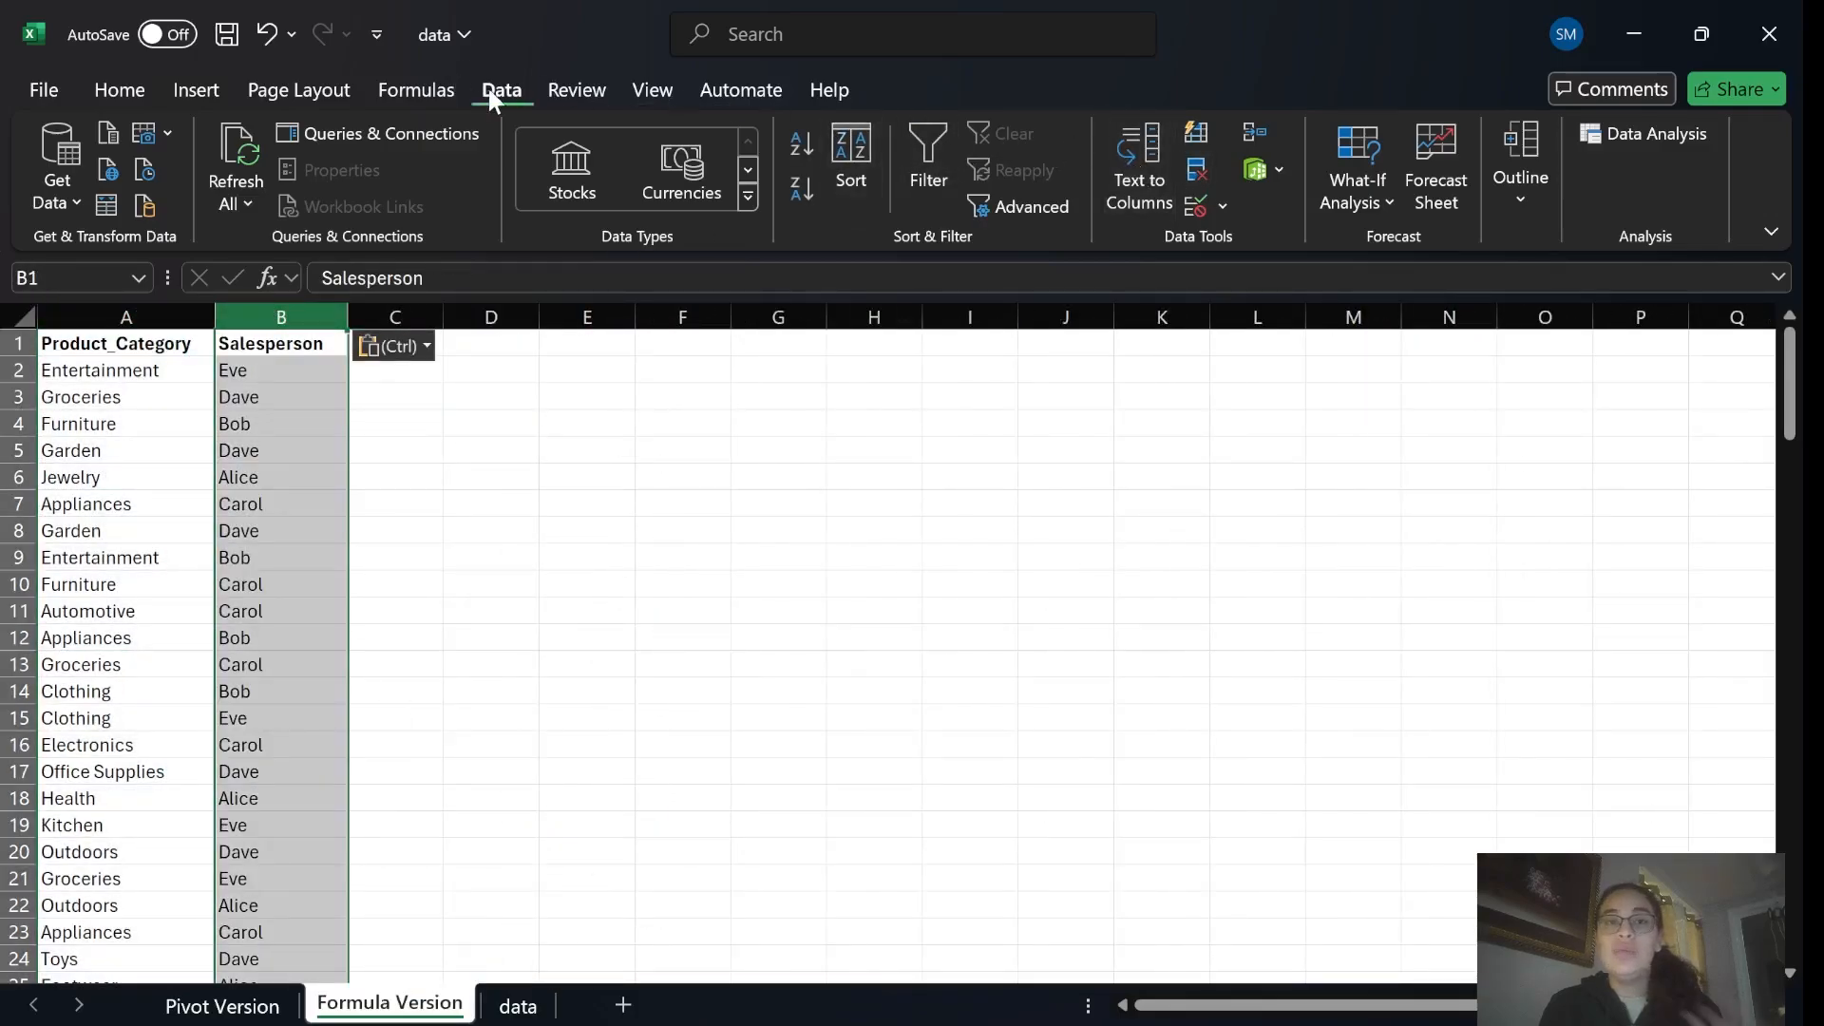
Examine how each category and salesperson pair in the flattened table on the Pivot Version sheet matches the pivot table's revenue rows.
key(ctrl+Page_Up)
click(562, 403)
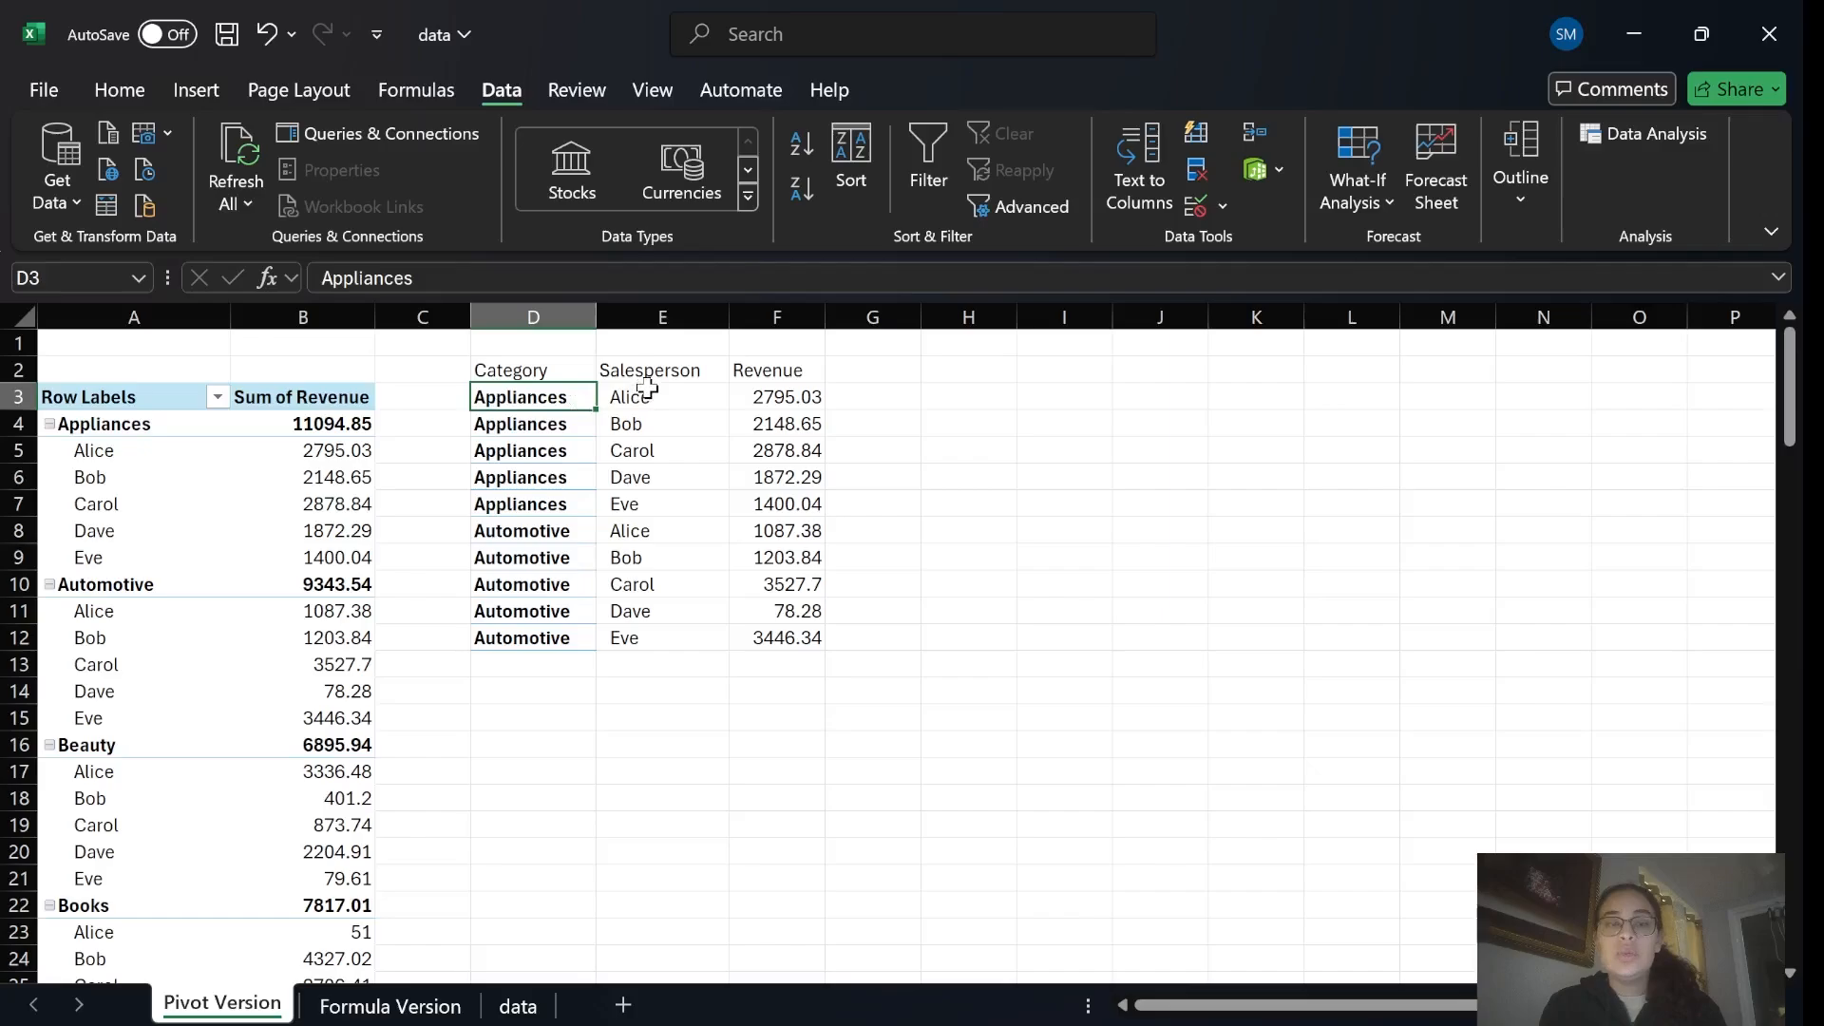
drag(545, 400, 613, 396)
click(616, 529)
click(809, 399)
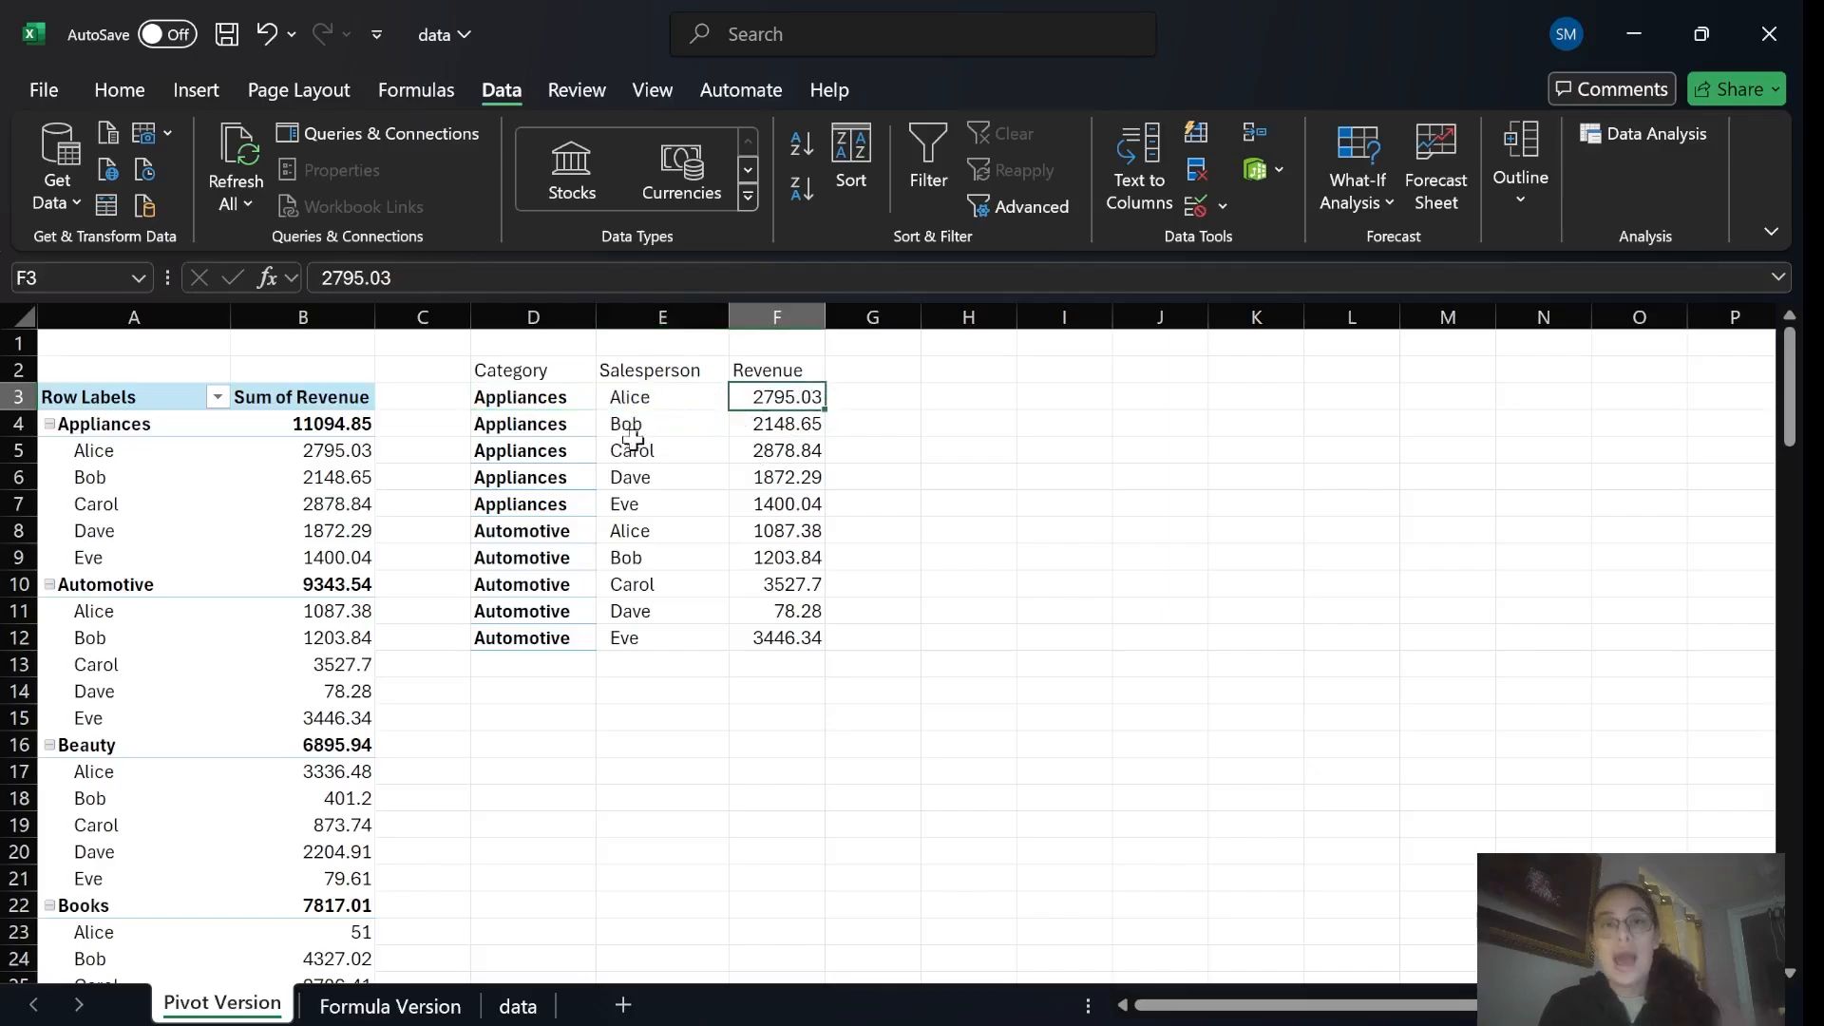
click(638, 397)
click(634, 449)
click(657, 423)
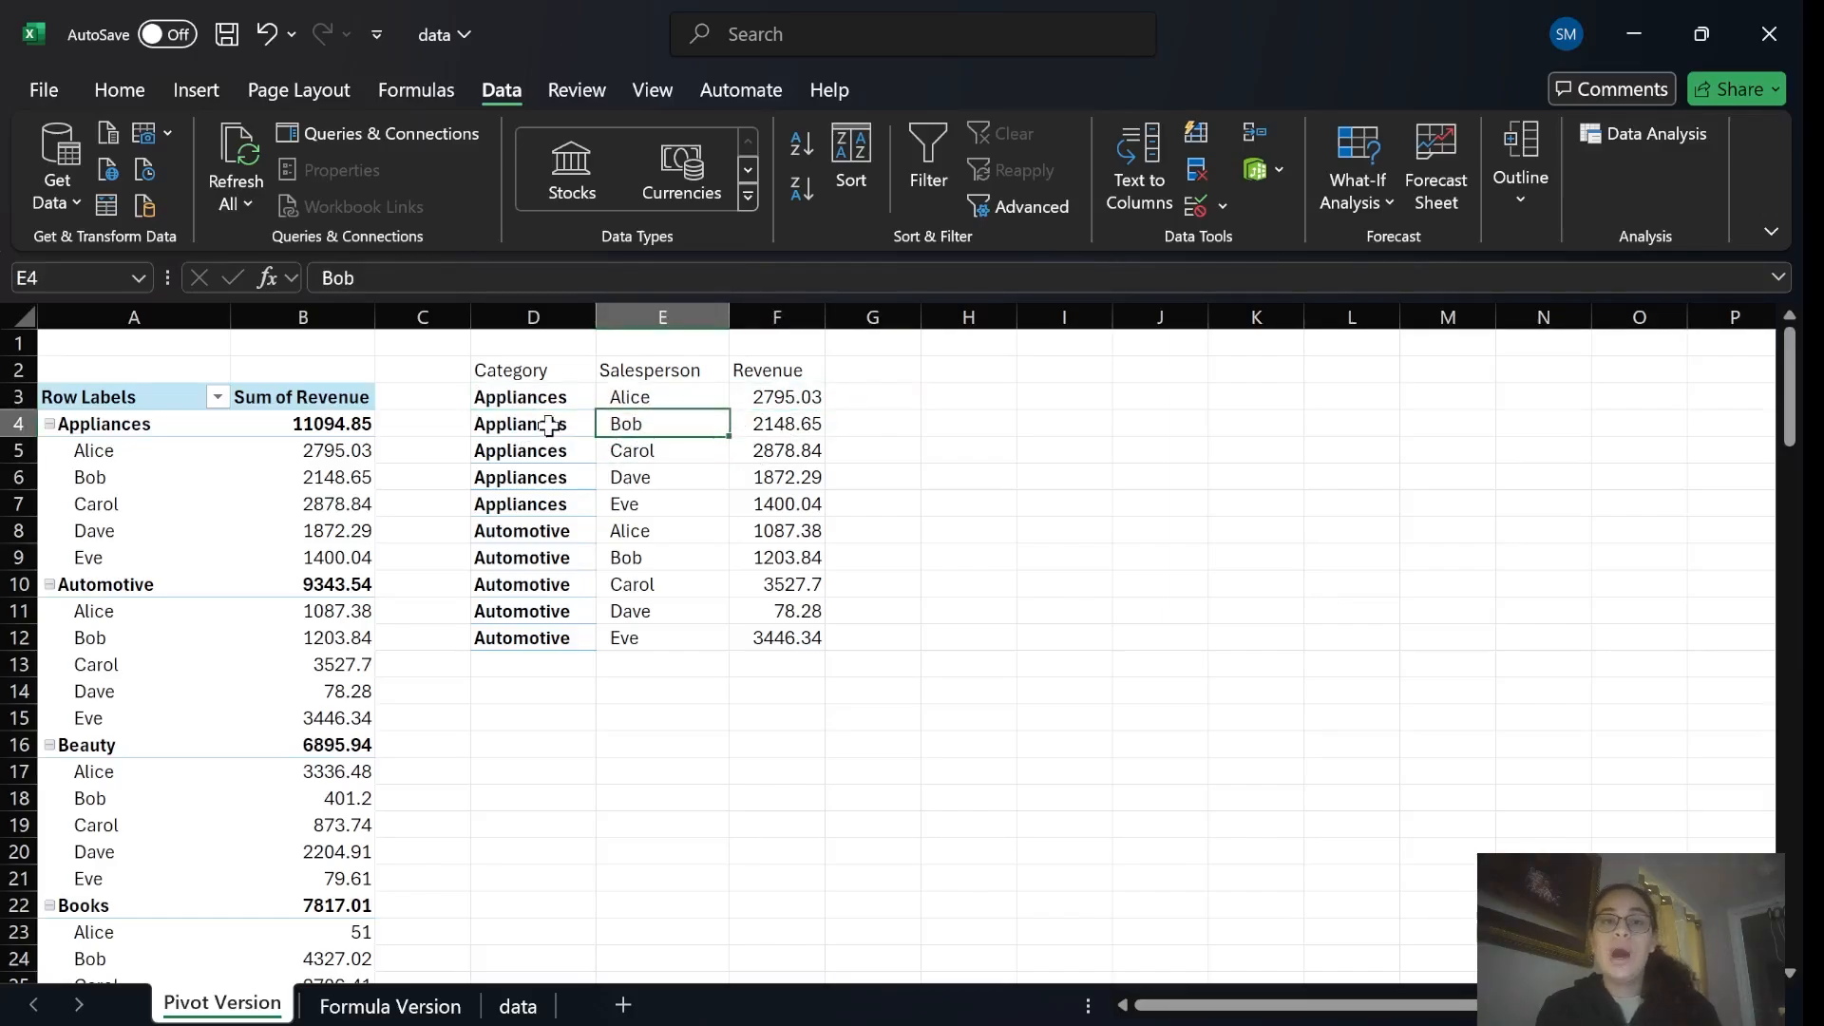
click(584, 423)
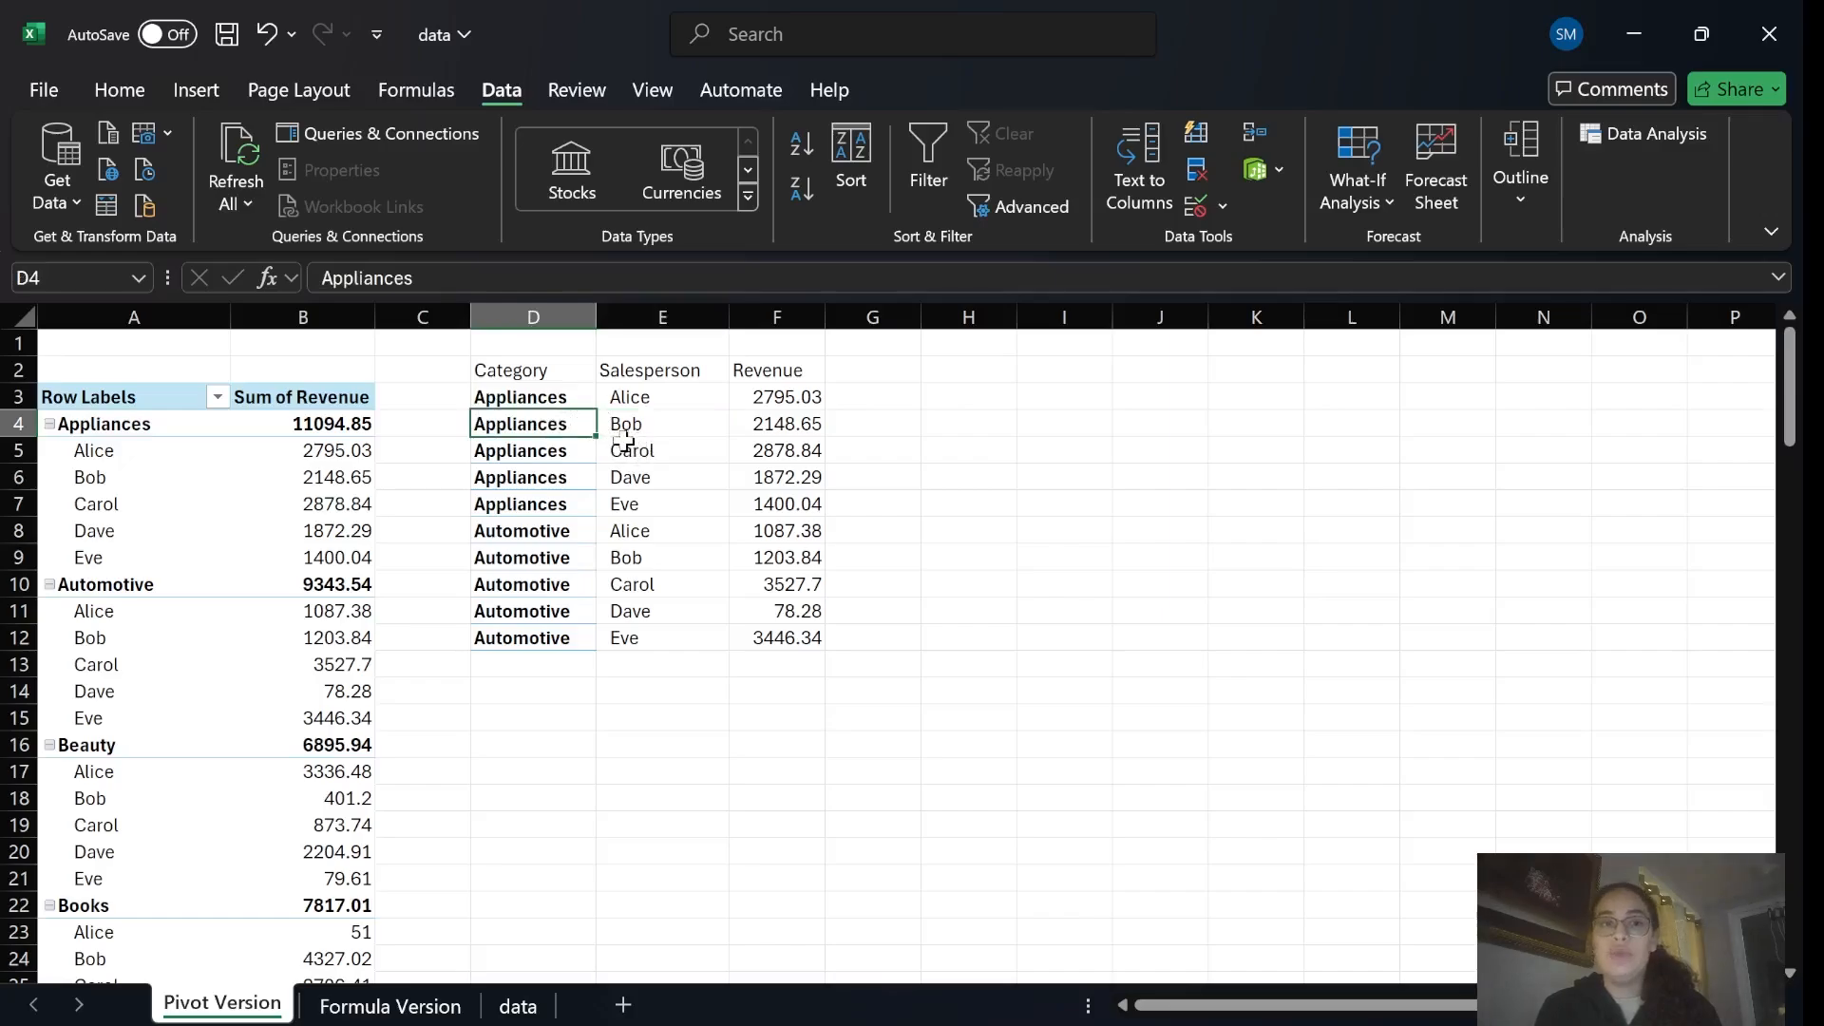
click(270, 472)
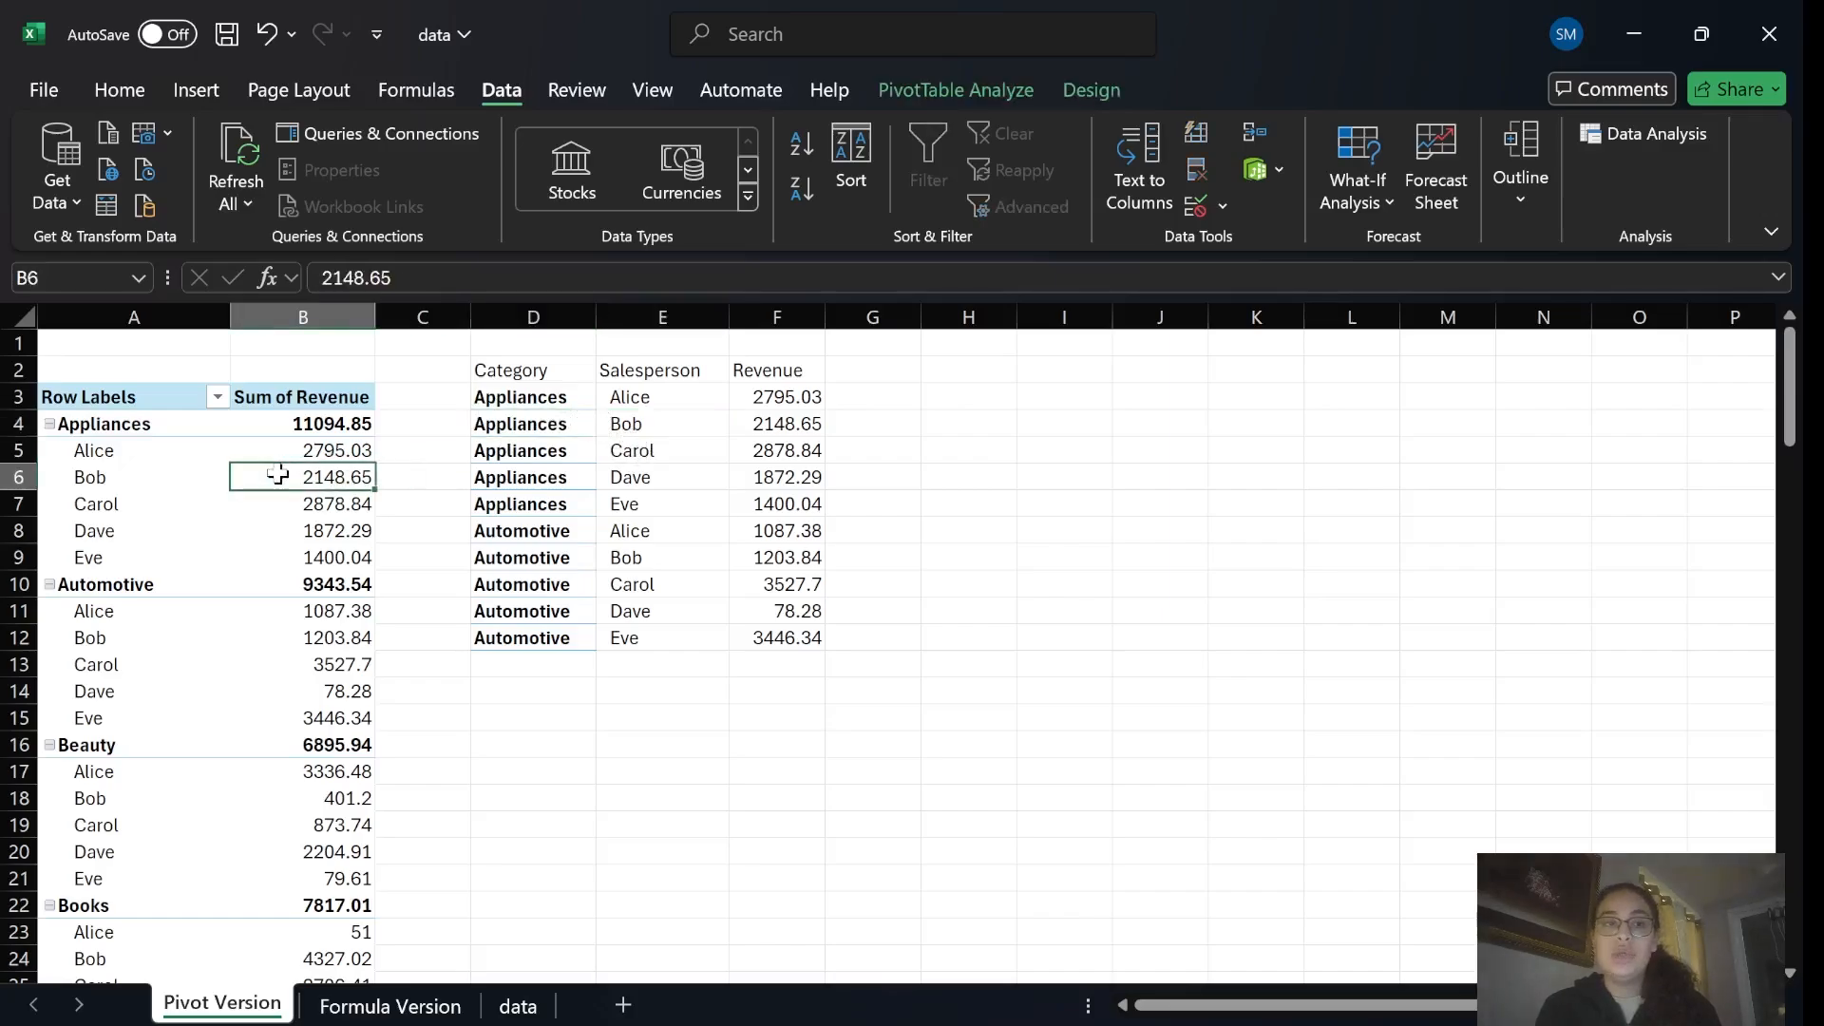
click(192, 479)
click(169, 429)
click(162, 475)
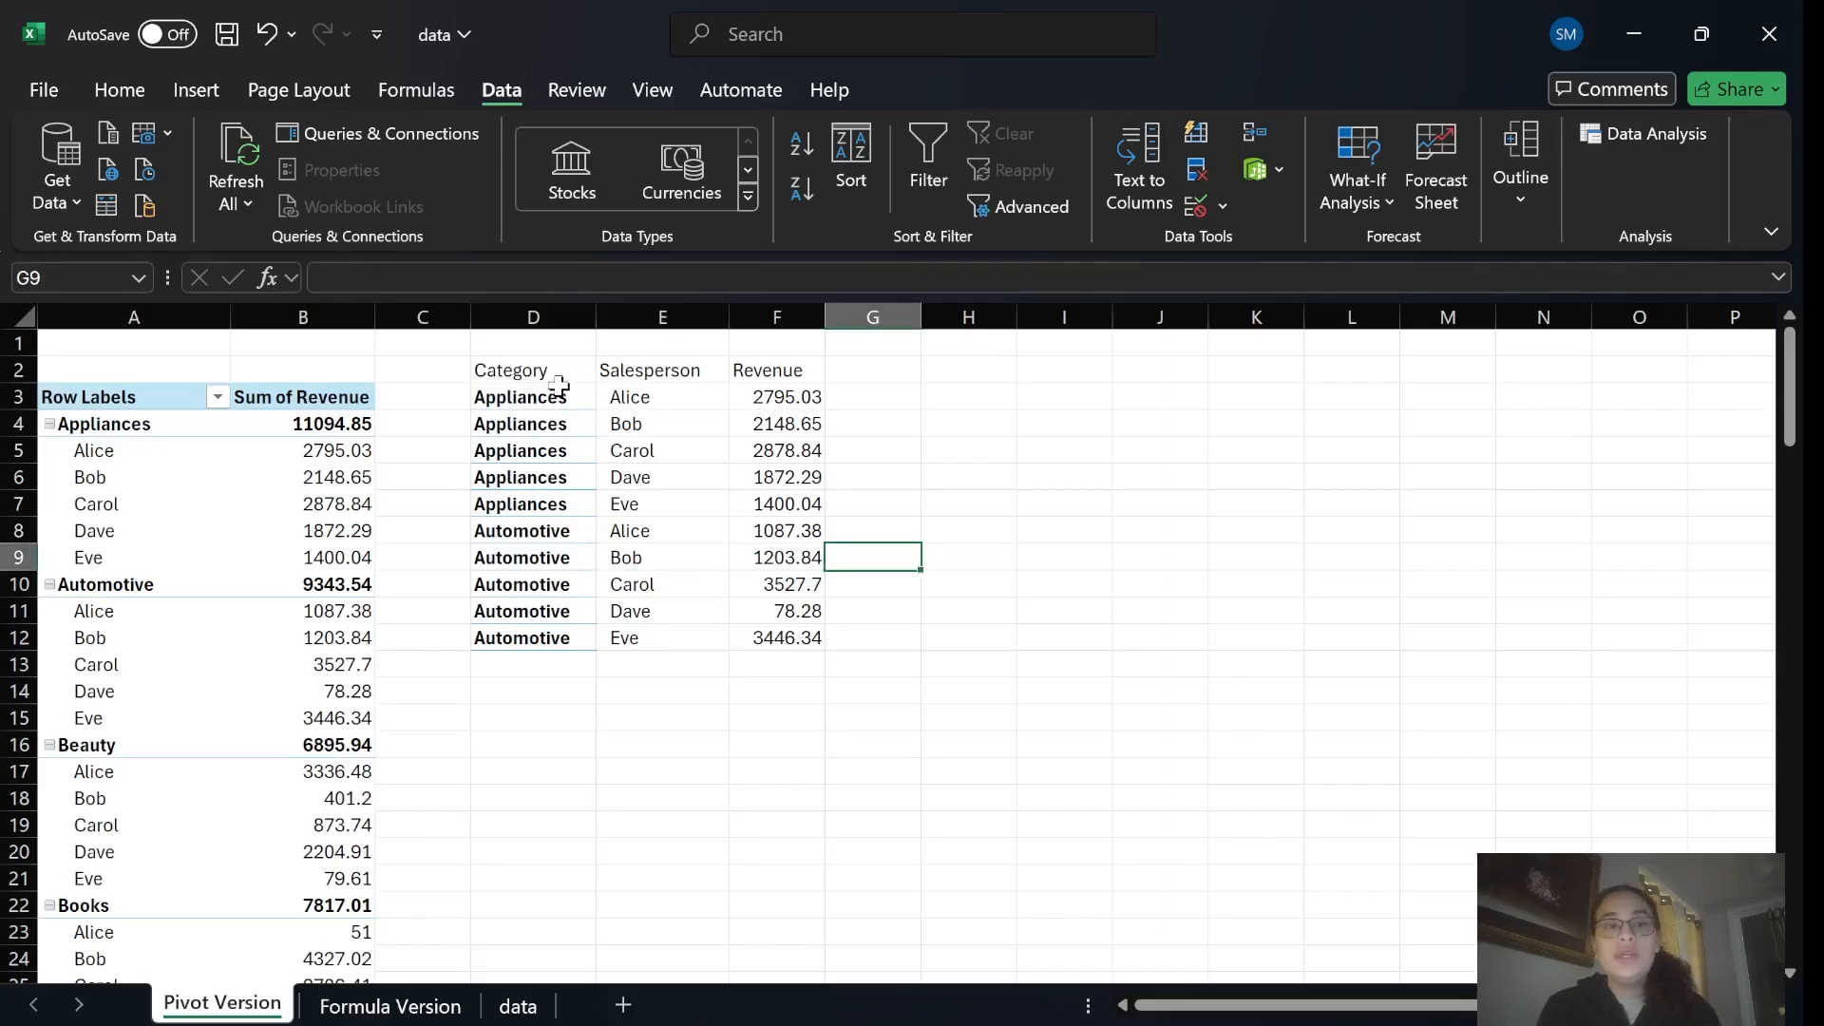
drag(559, 385, 655, 397)
Remove duplicate Product_Category and Salesperson combinations from columns A and B of the Formula Version sheet, treating the first row as headers.
click(370, 1009)
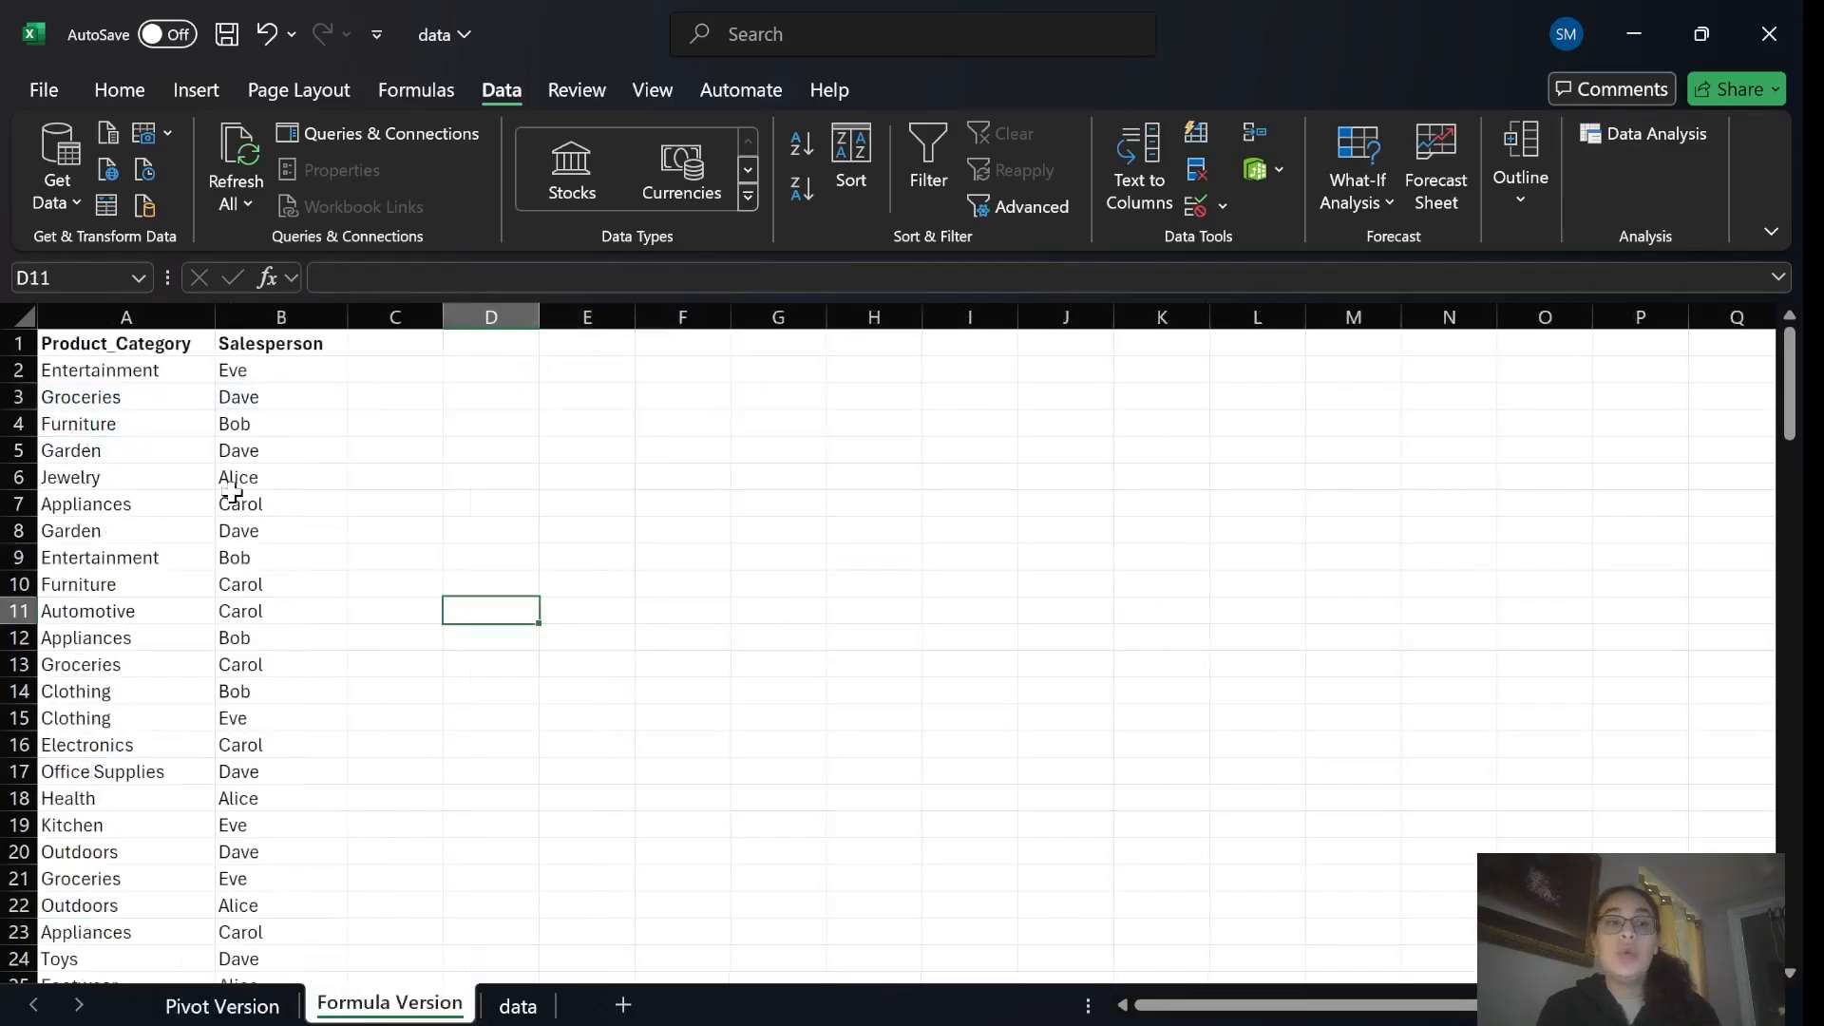
drag(142, 317, 276, 323)
click(1198, 166)
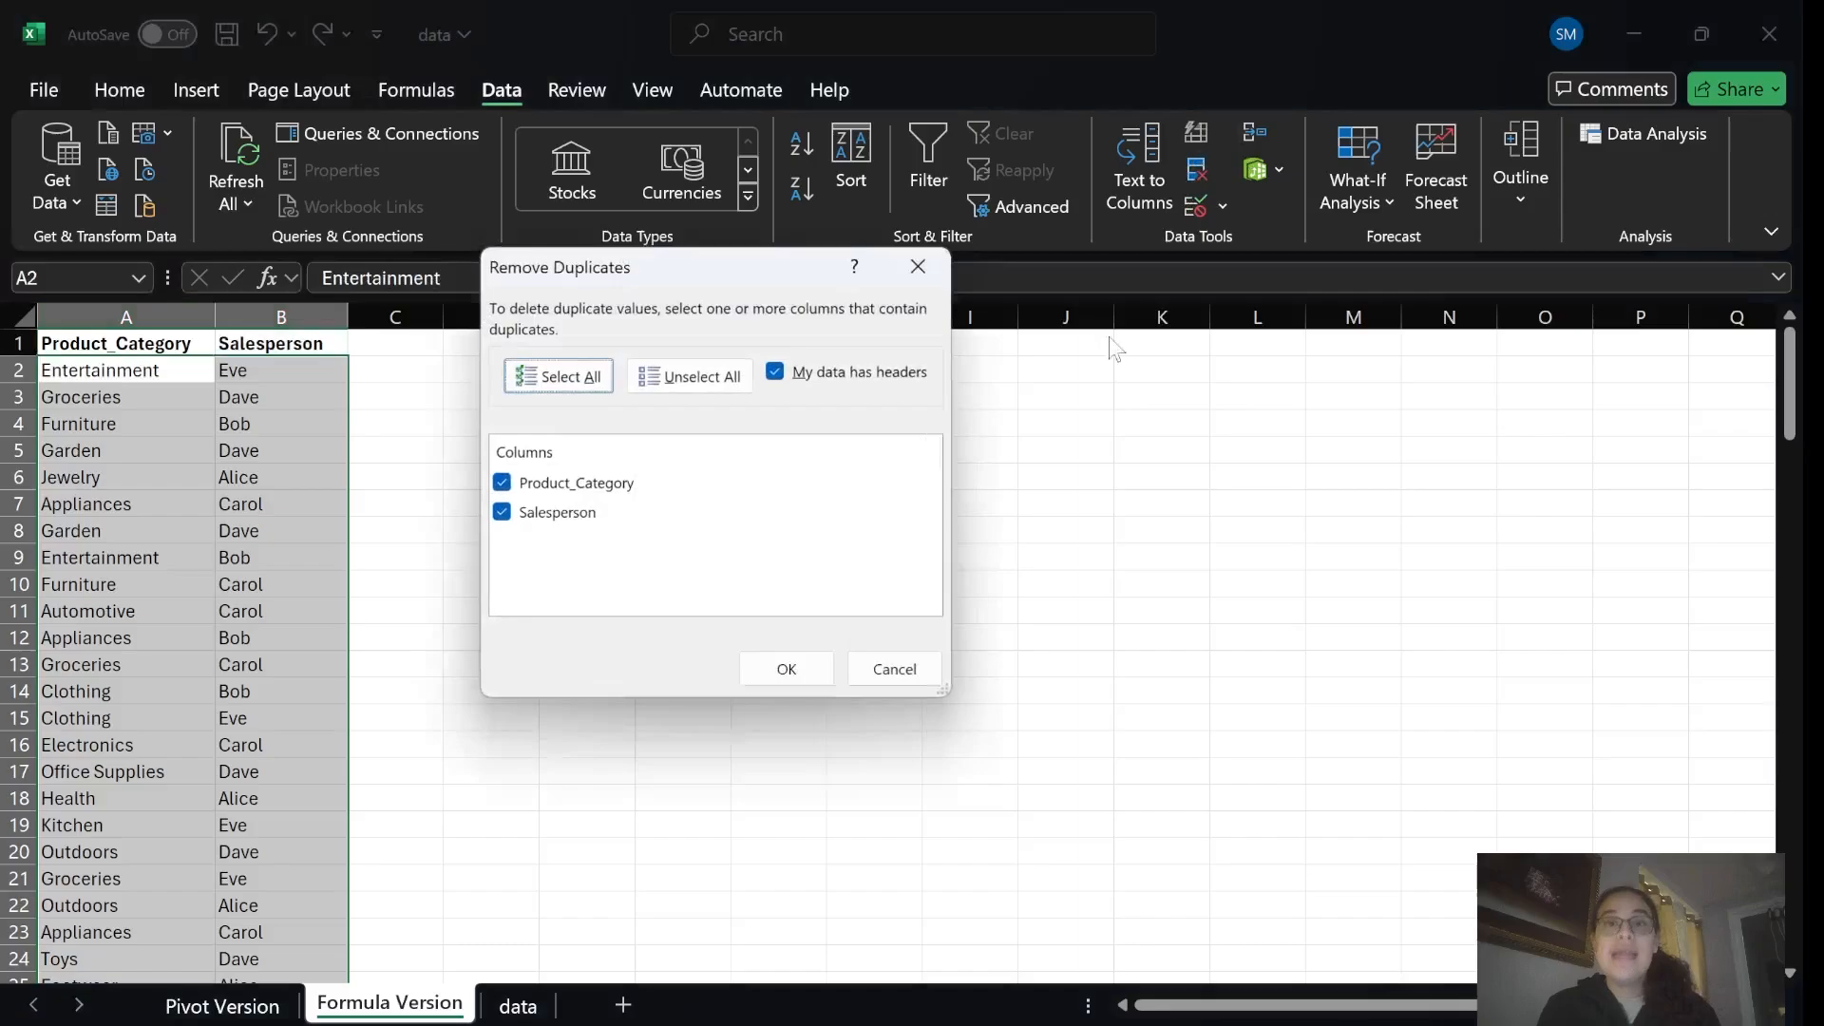
click(802, 665)
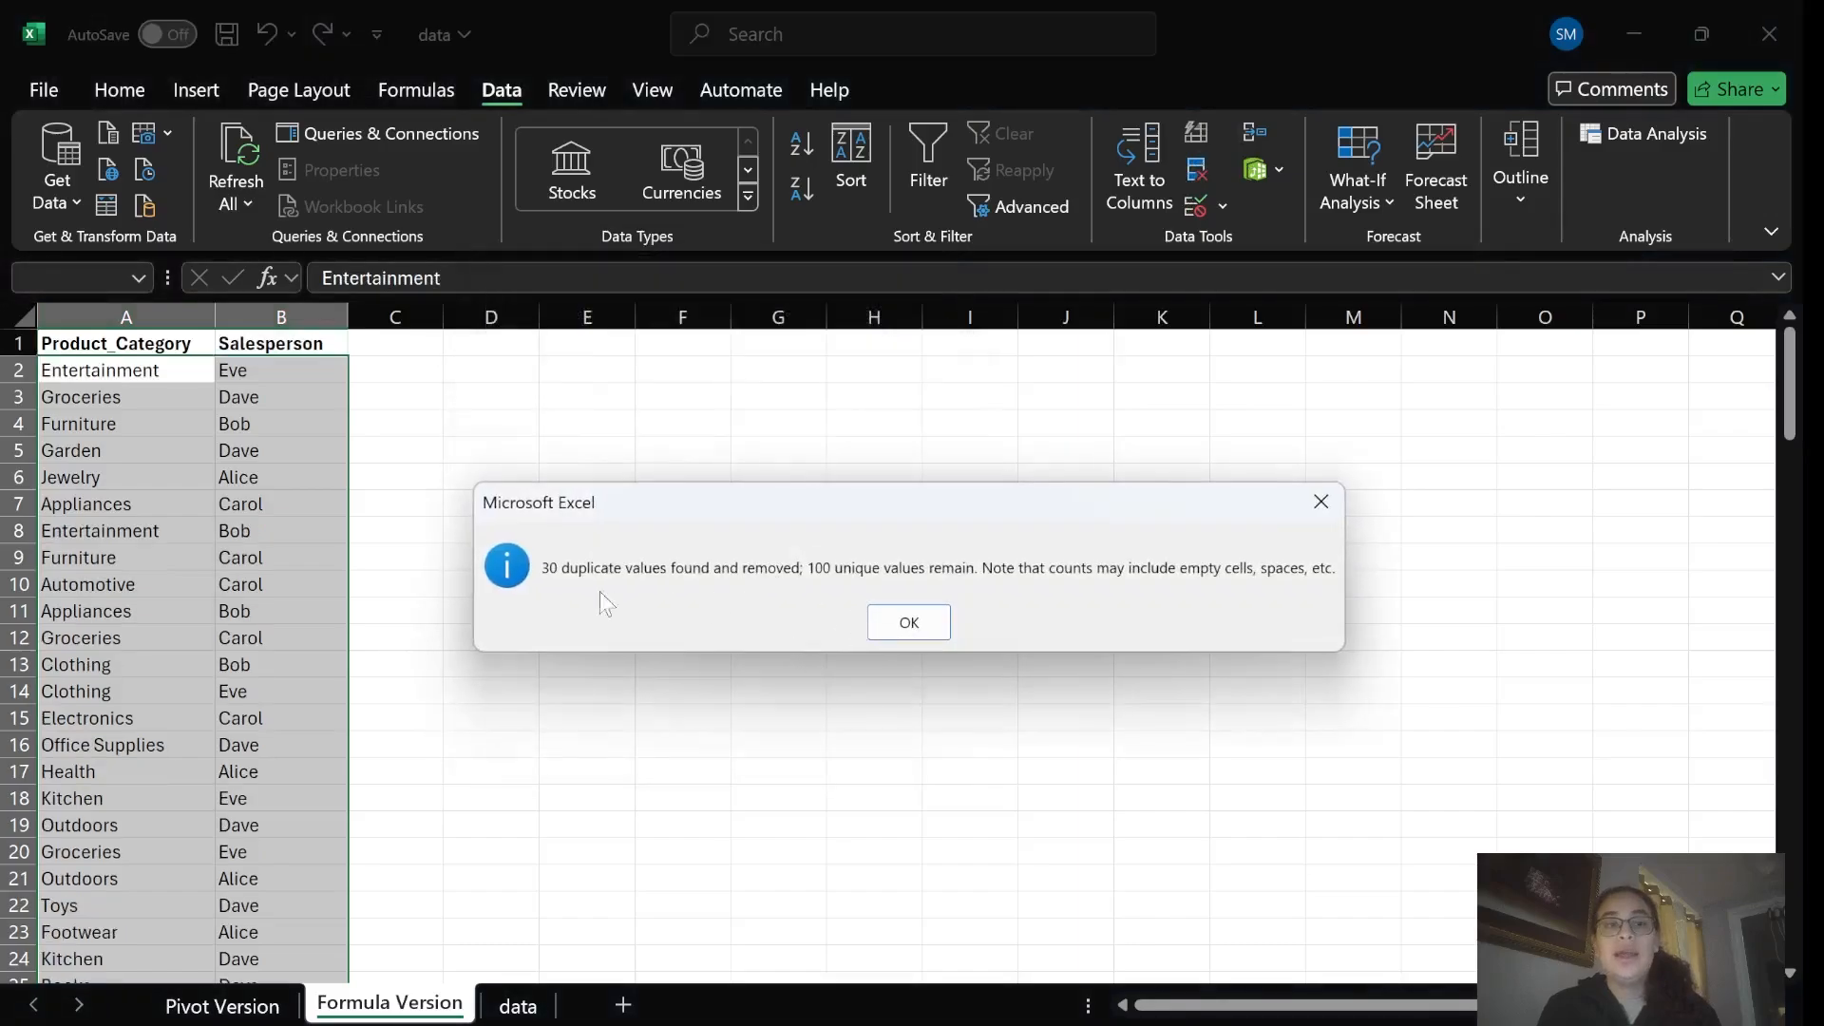
click(886, 624)
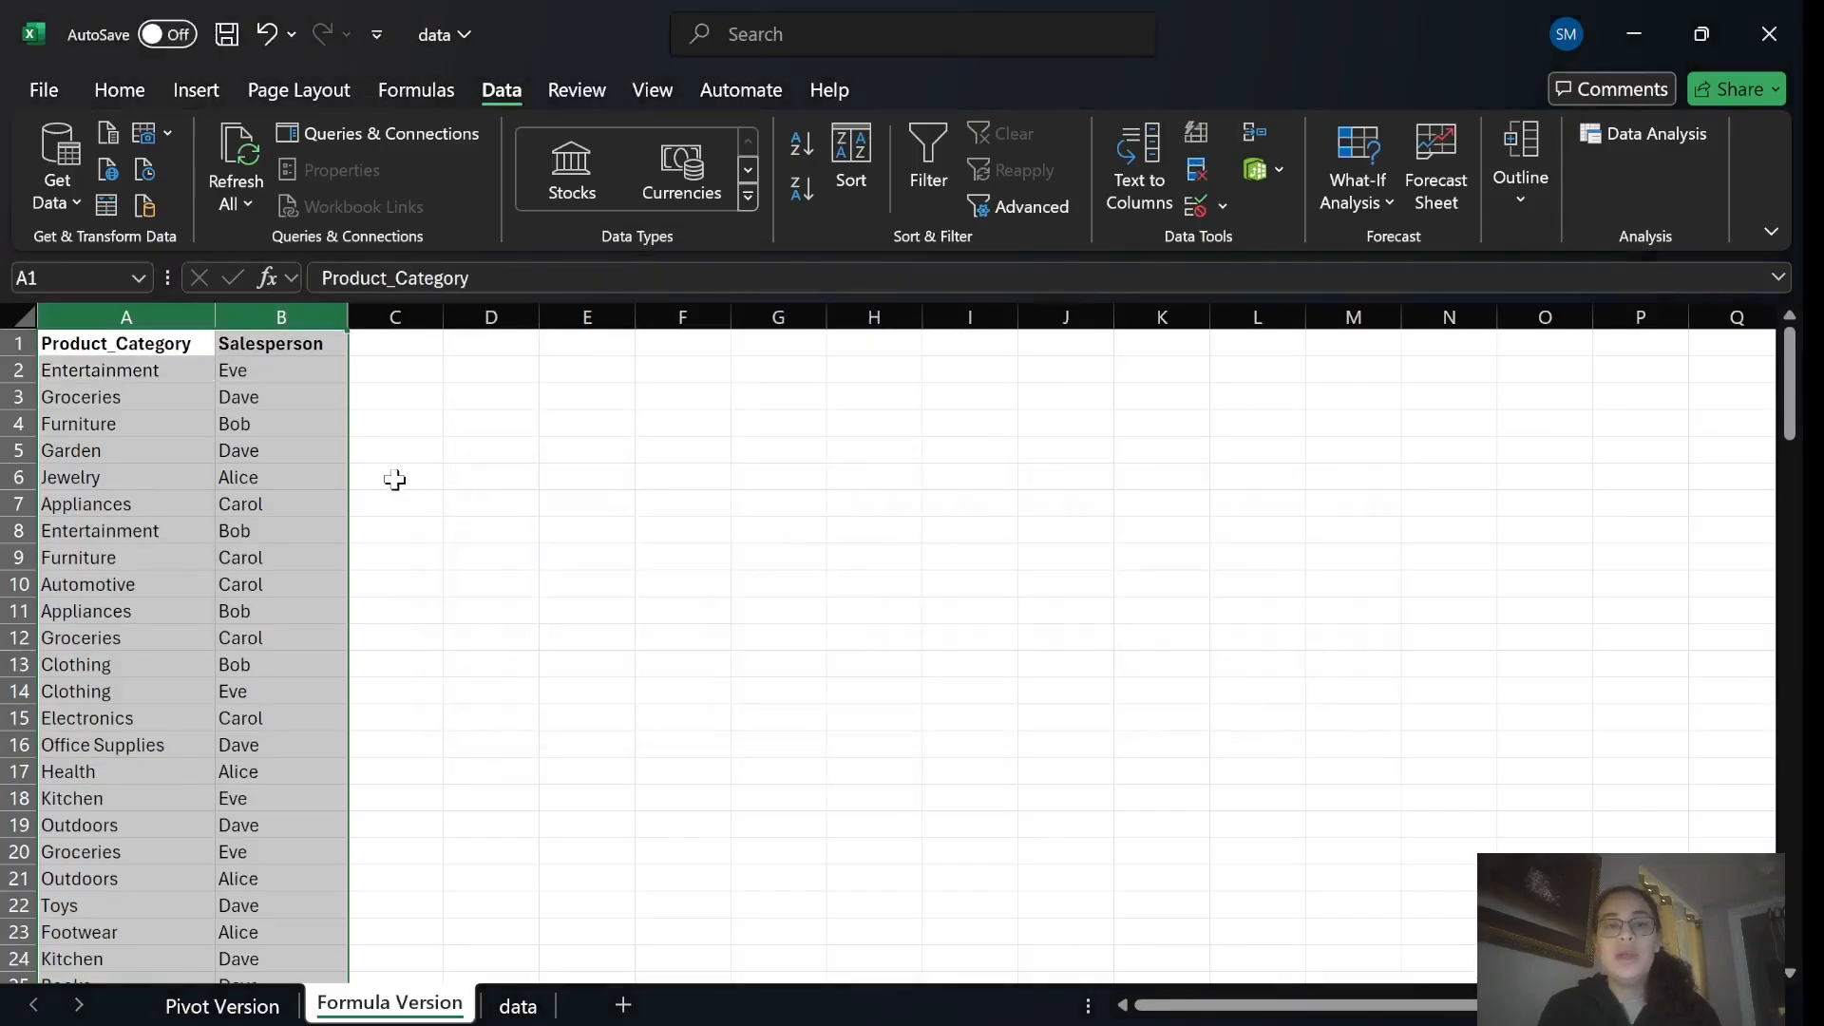
click(518, 419)
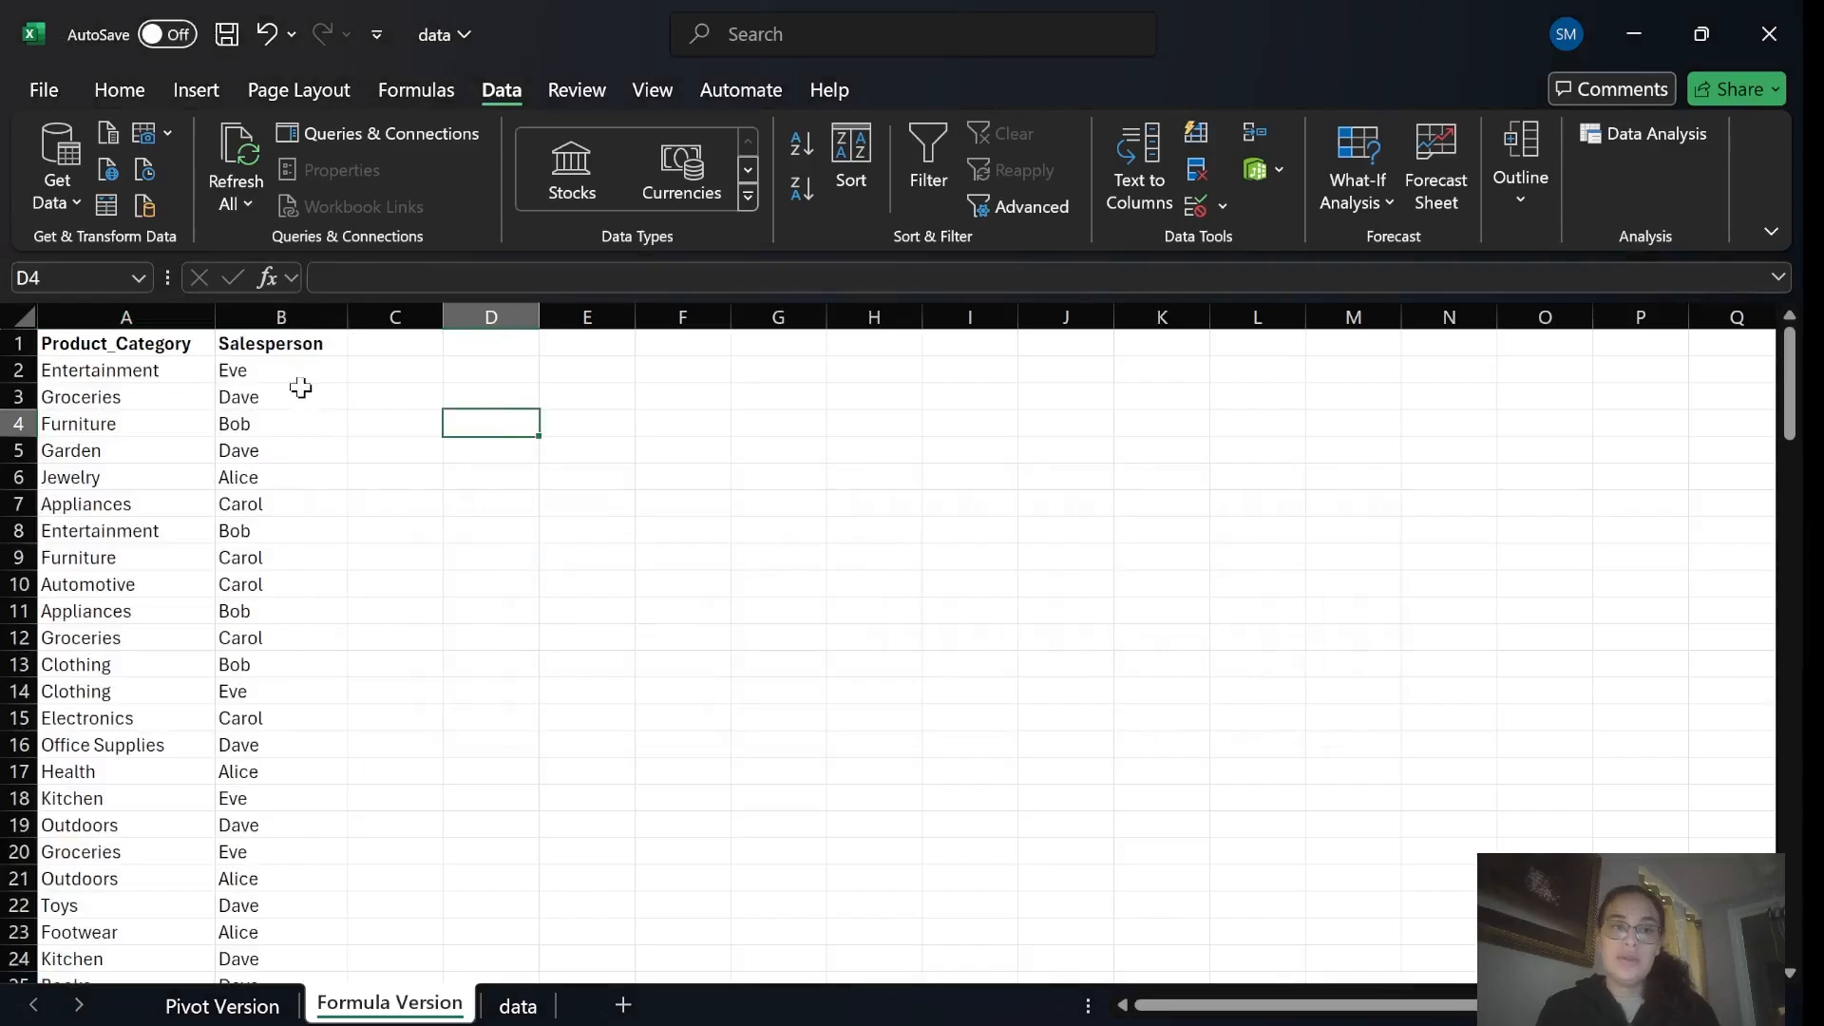
Format columns A and B of the Formula Version sheet as an orange table and sort it by Product_Category from A to Z.
key(ctrl+Page_Up)
drag(535, 409, 539, 504)
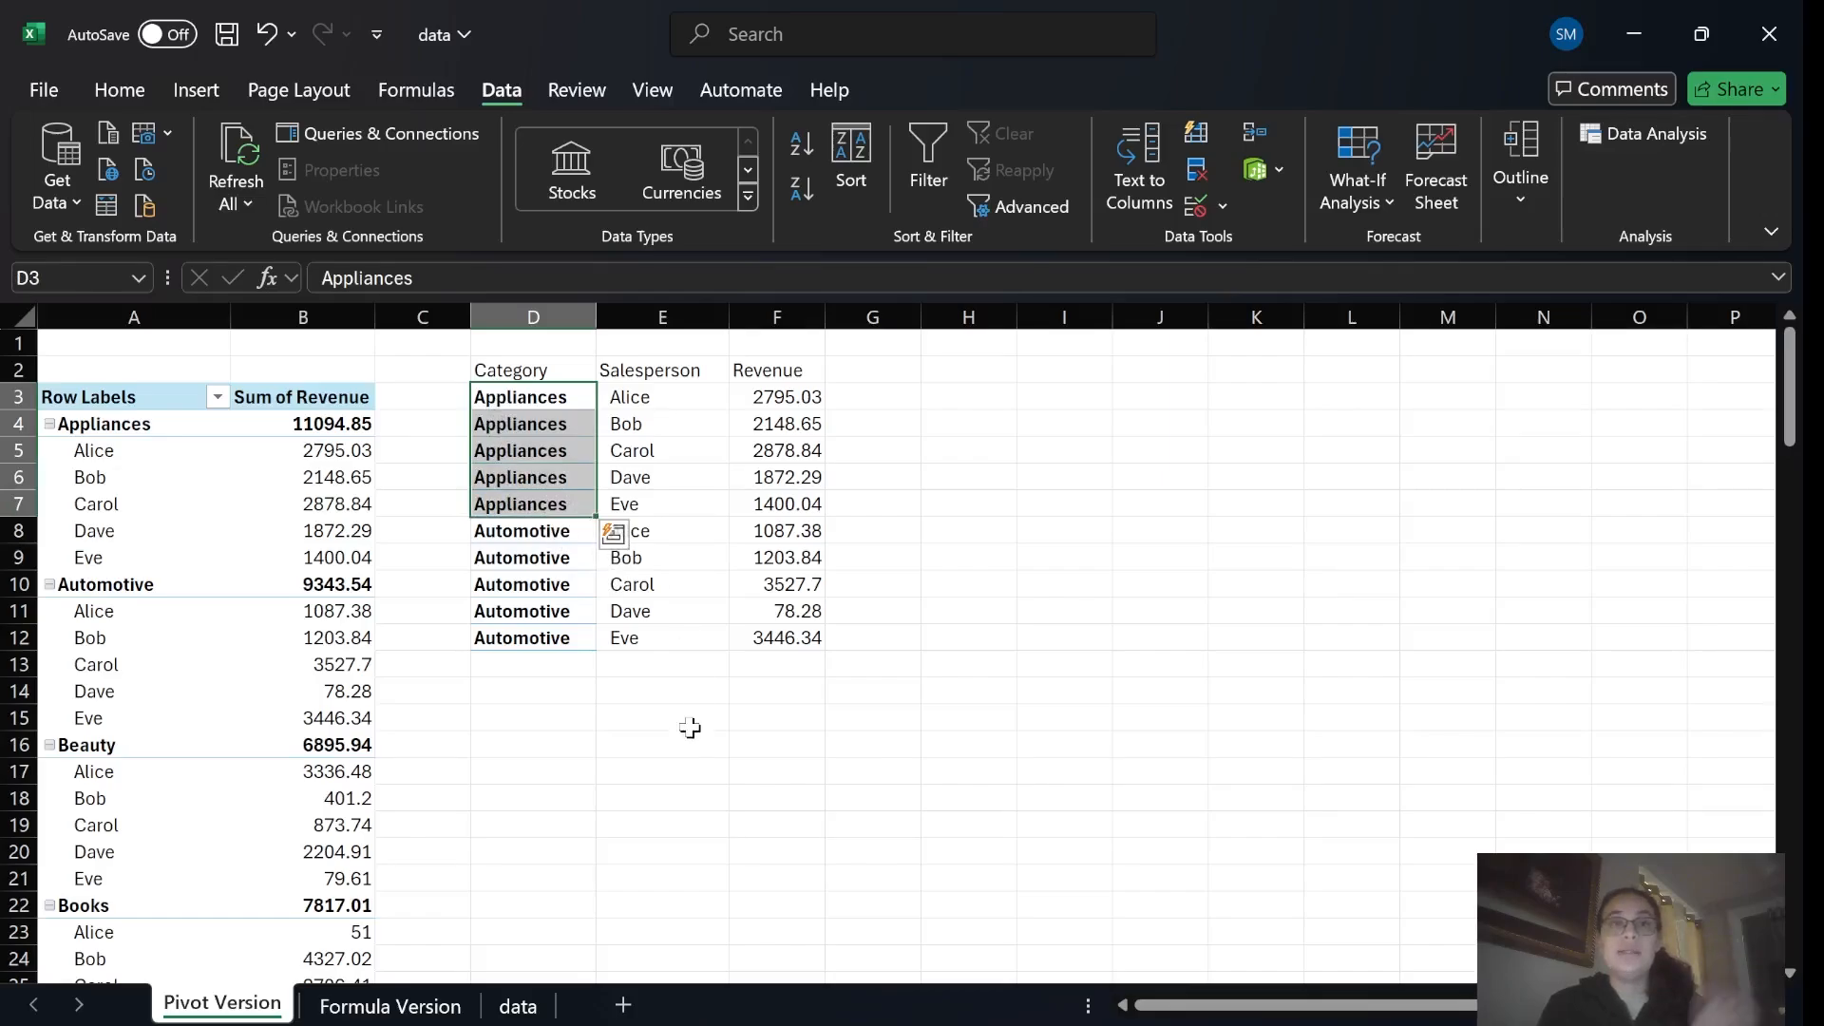
click(465, 1007)
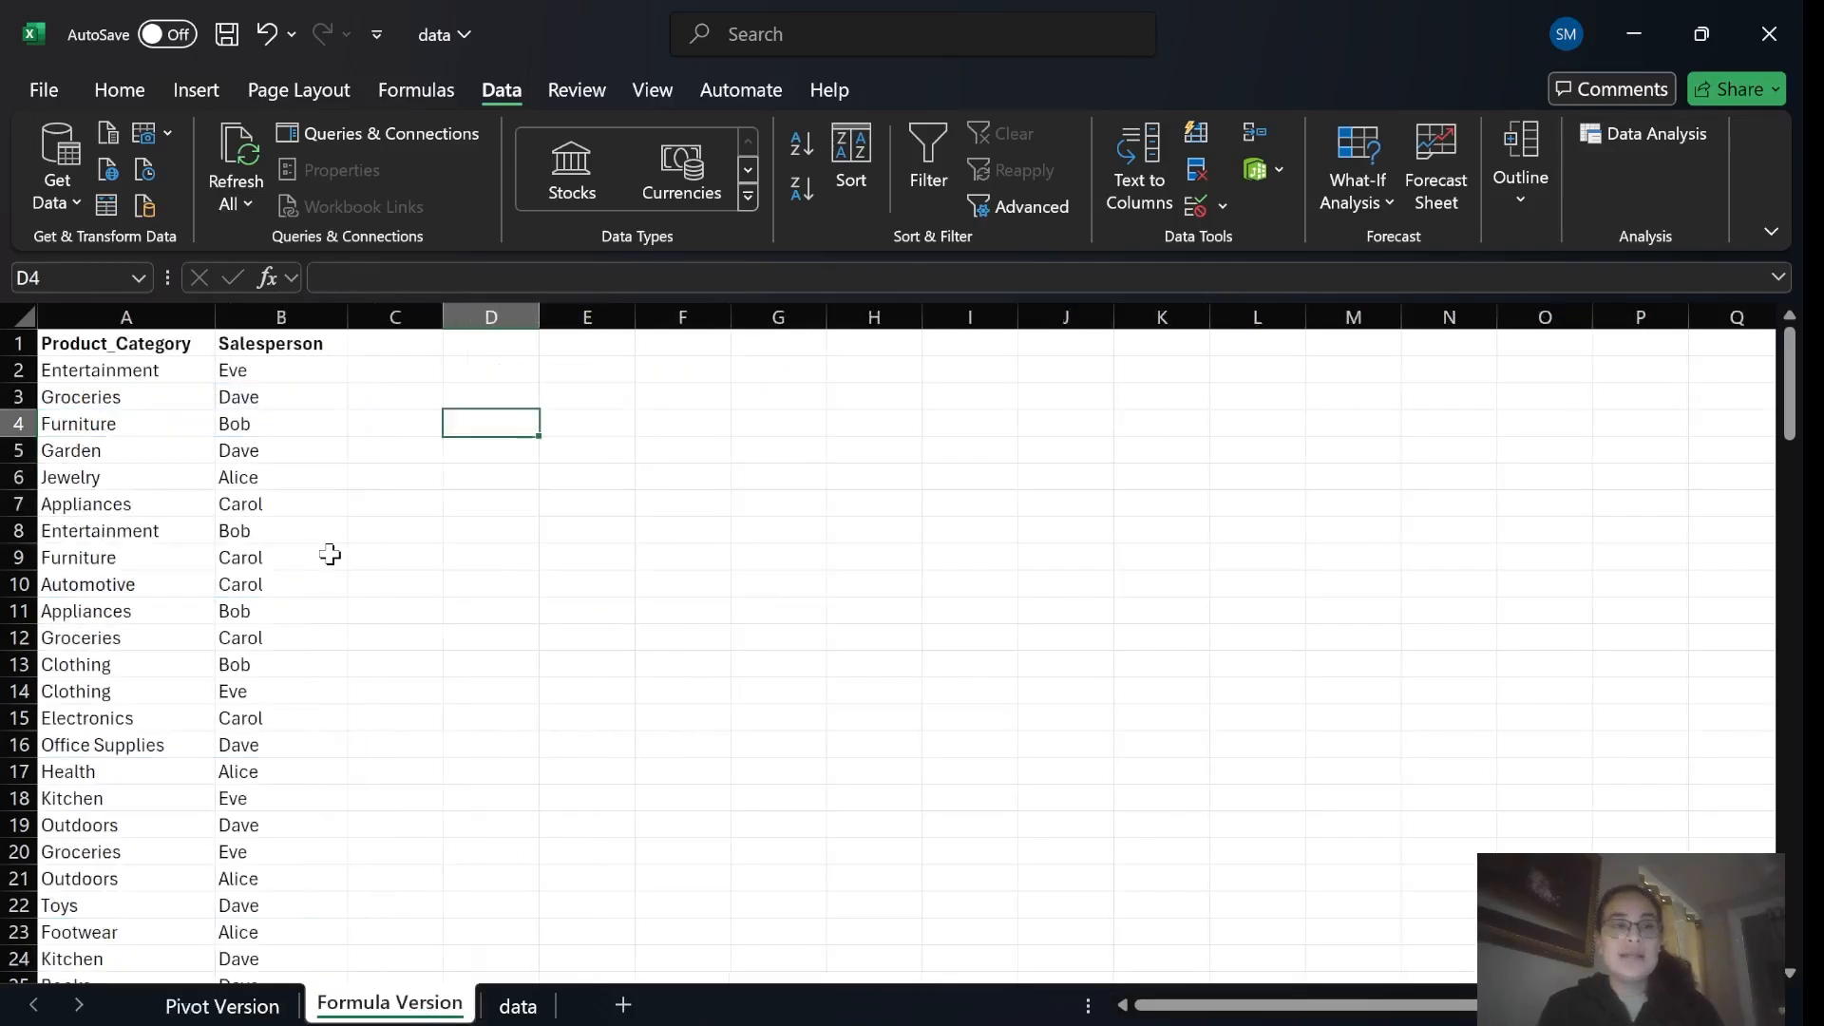
drag(126, 317, 321, 415)
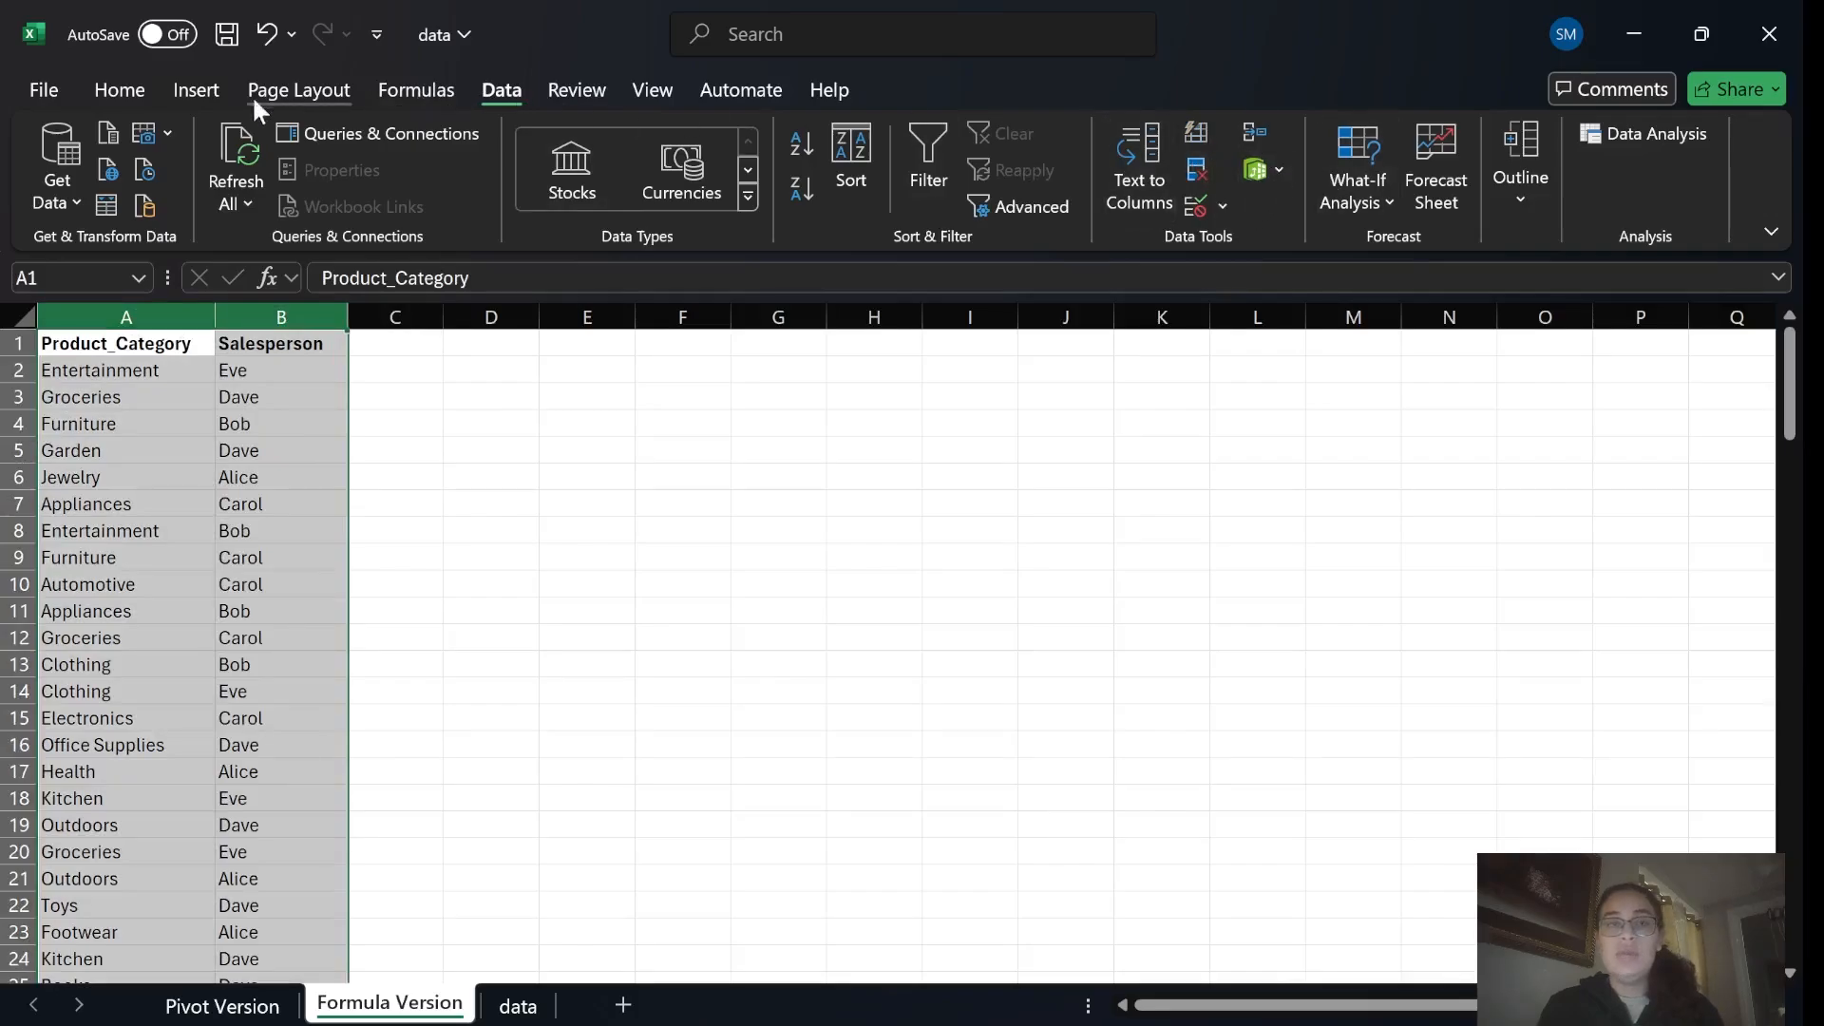
click(142, 100)
click(1011, 179)
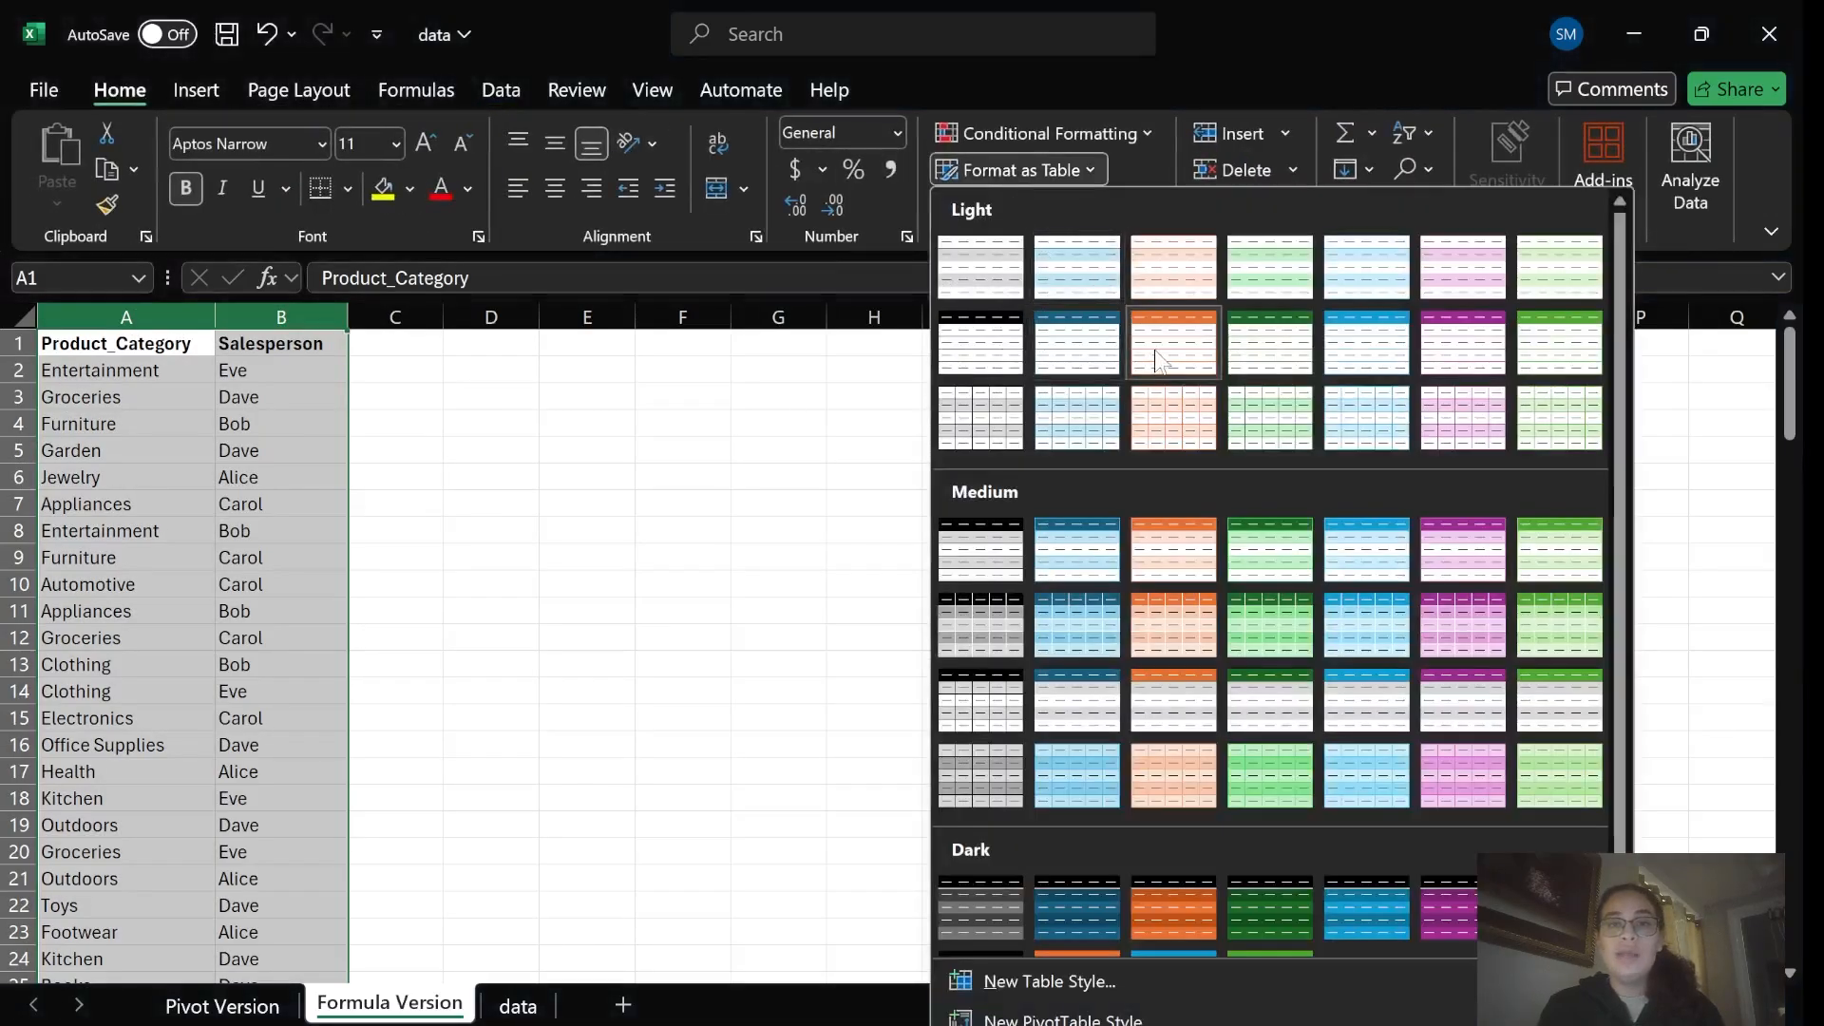
click(1174, 507)
click(699, 570)
click(491, 423)
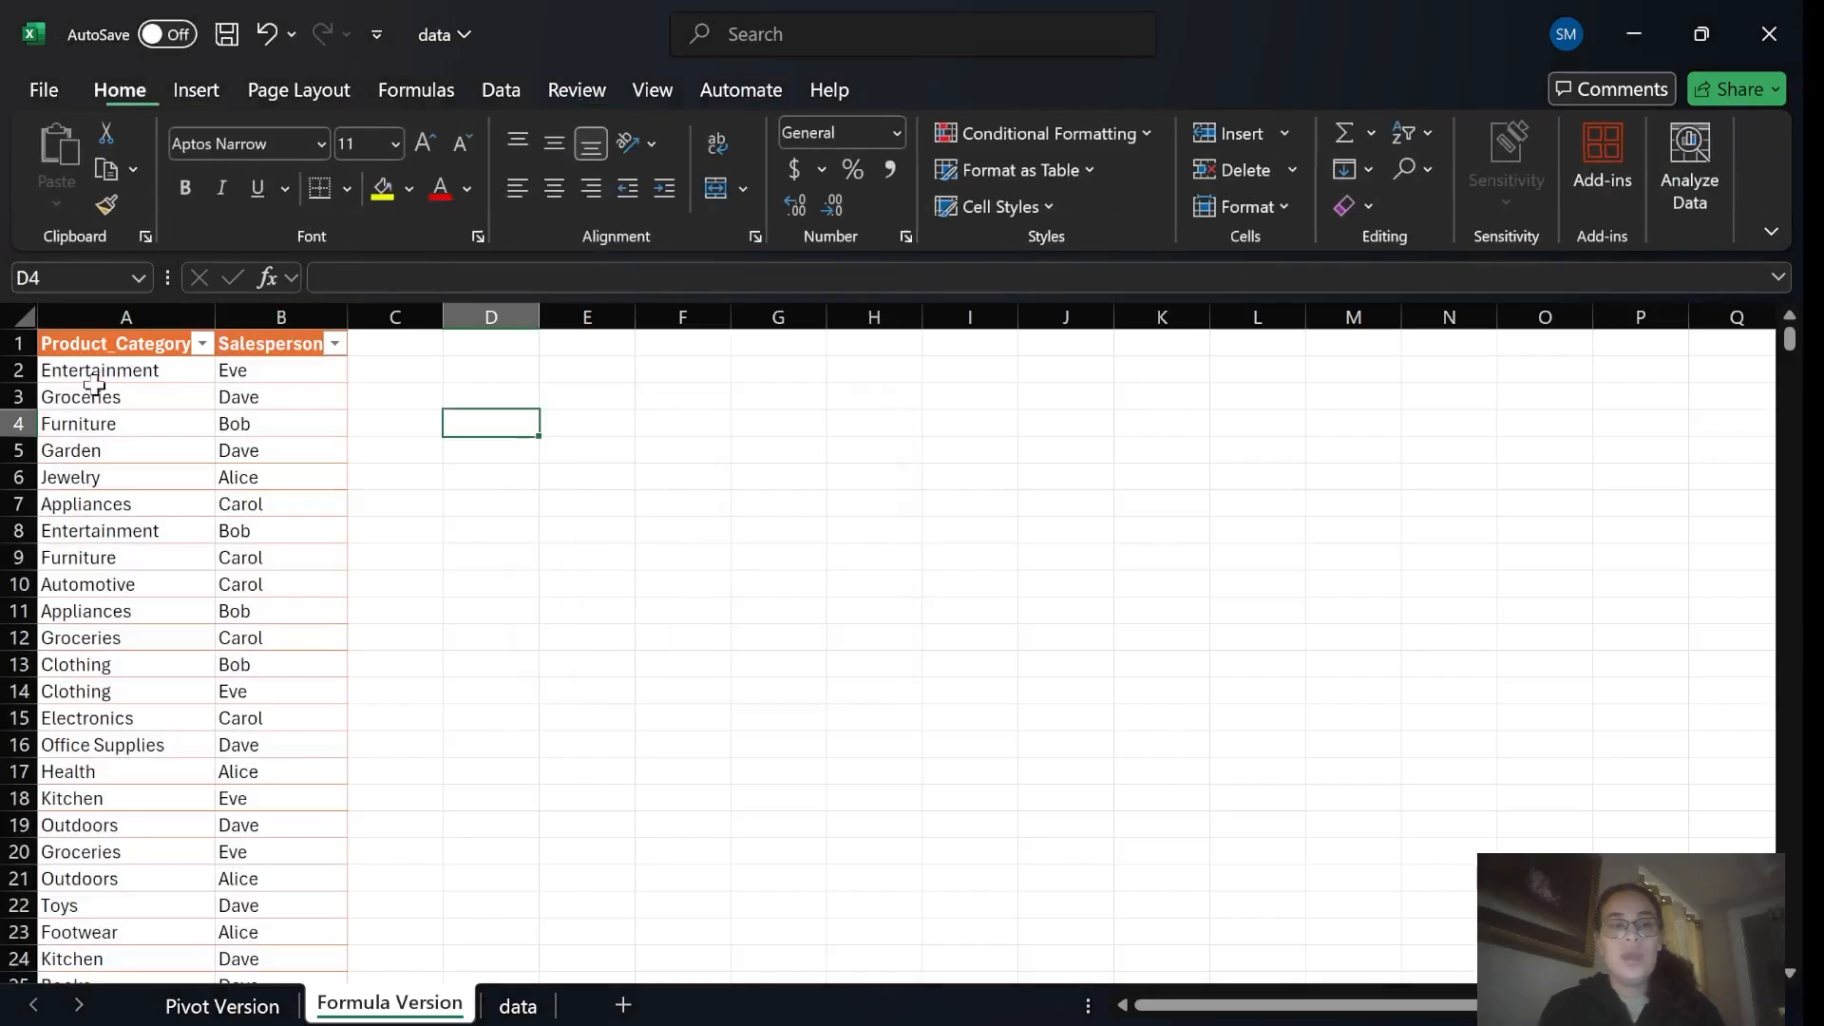
click(203, 343)
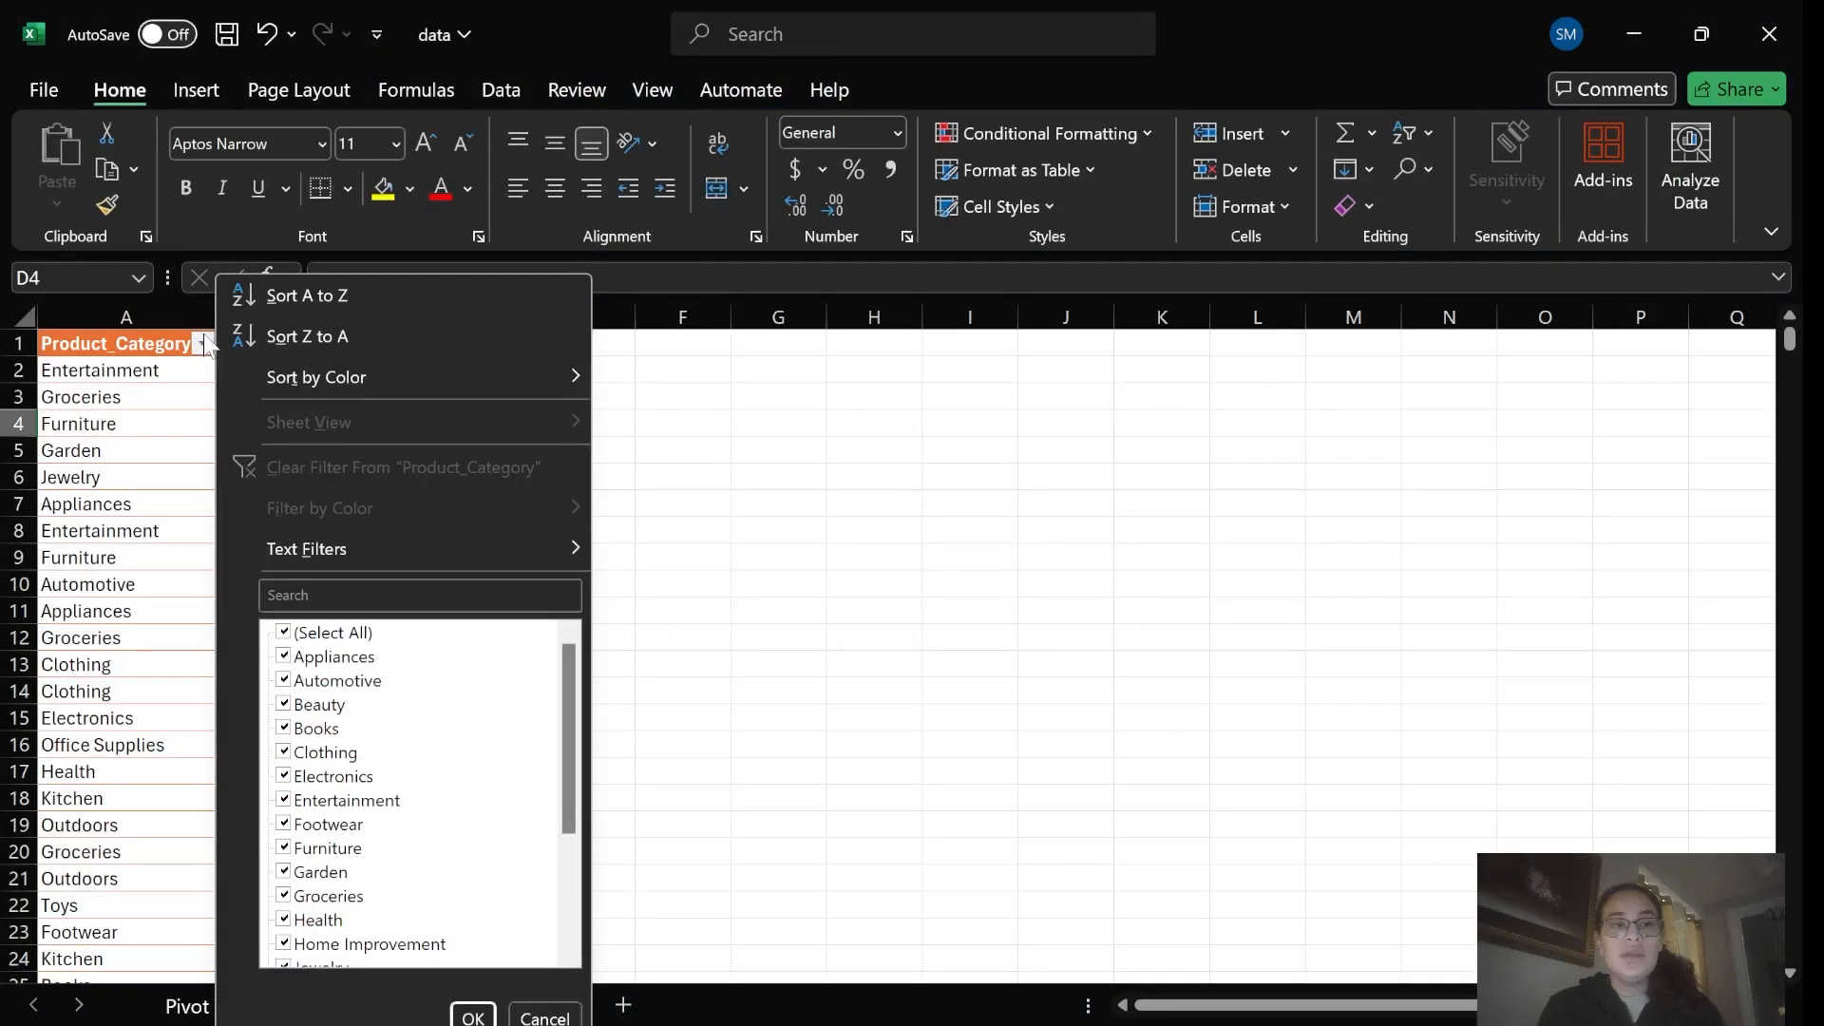
click(347, 296)
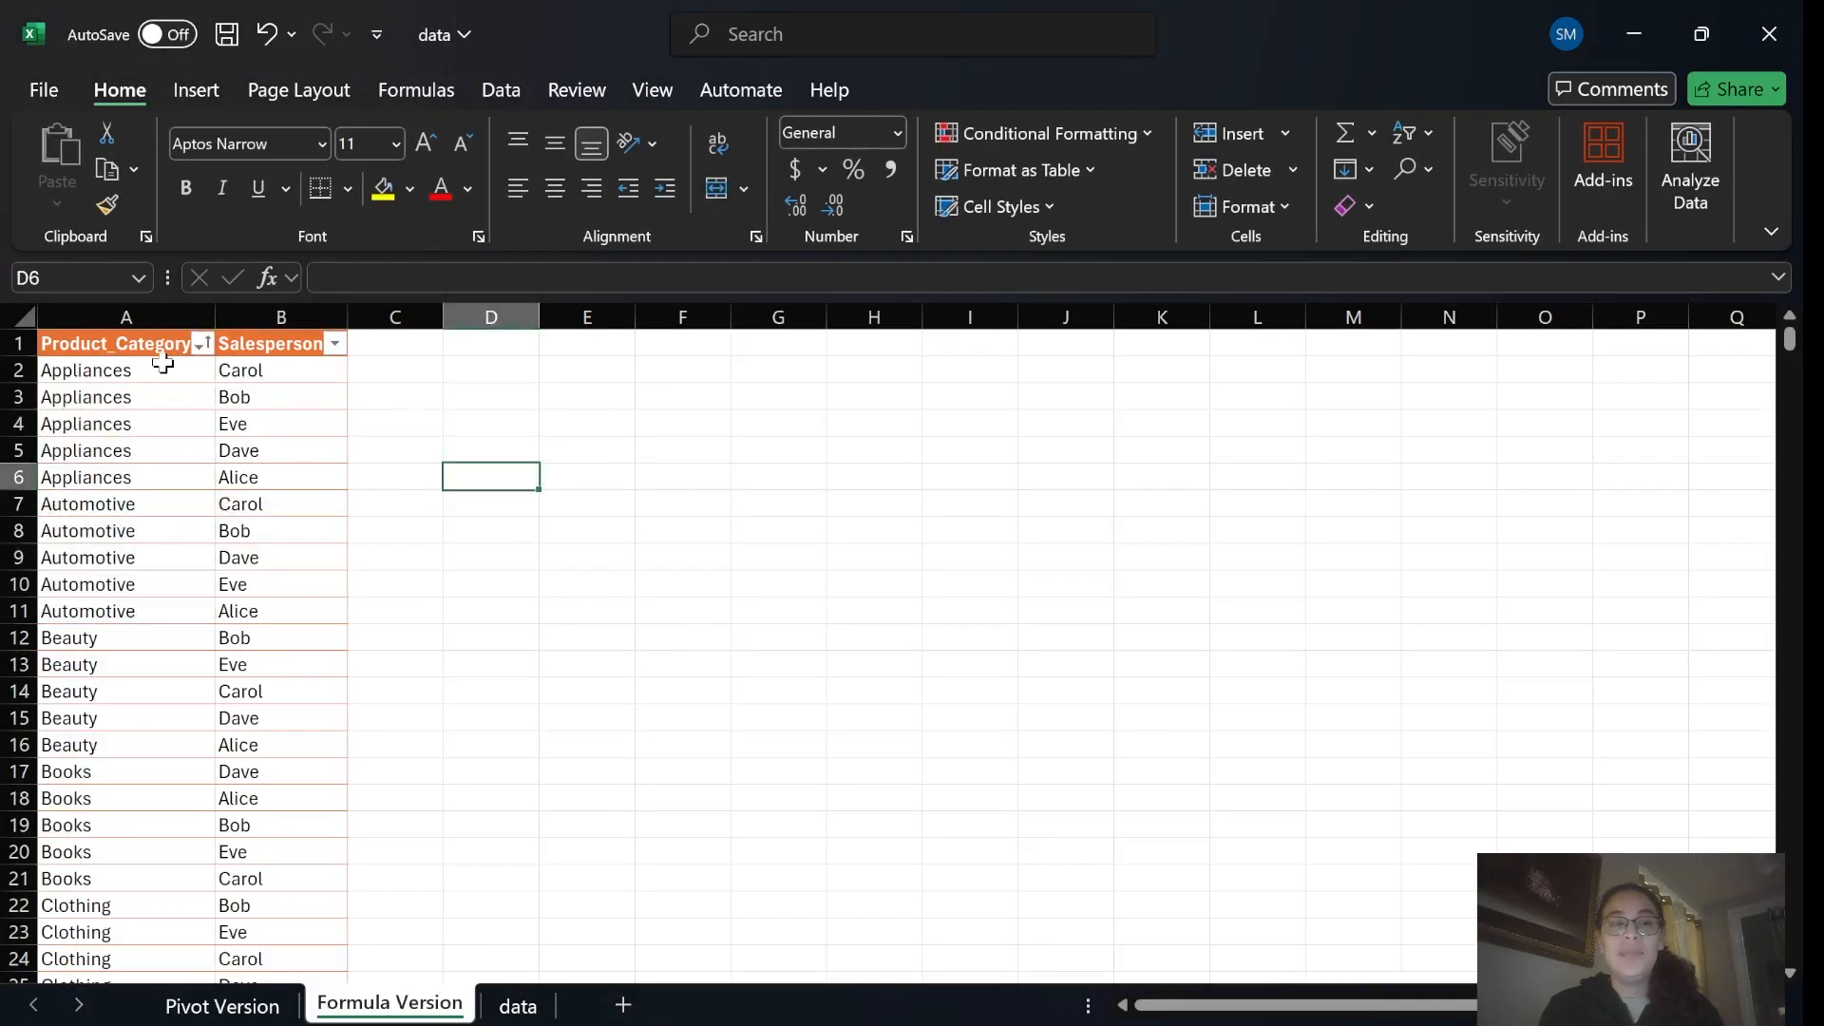
Check the salespeople listed for the Appliances and Automotive categories in the sorted table.
click(150, 369)
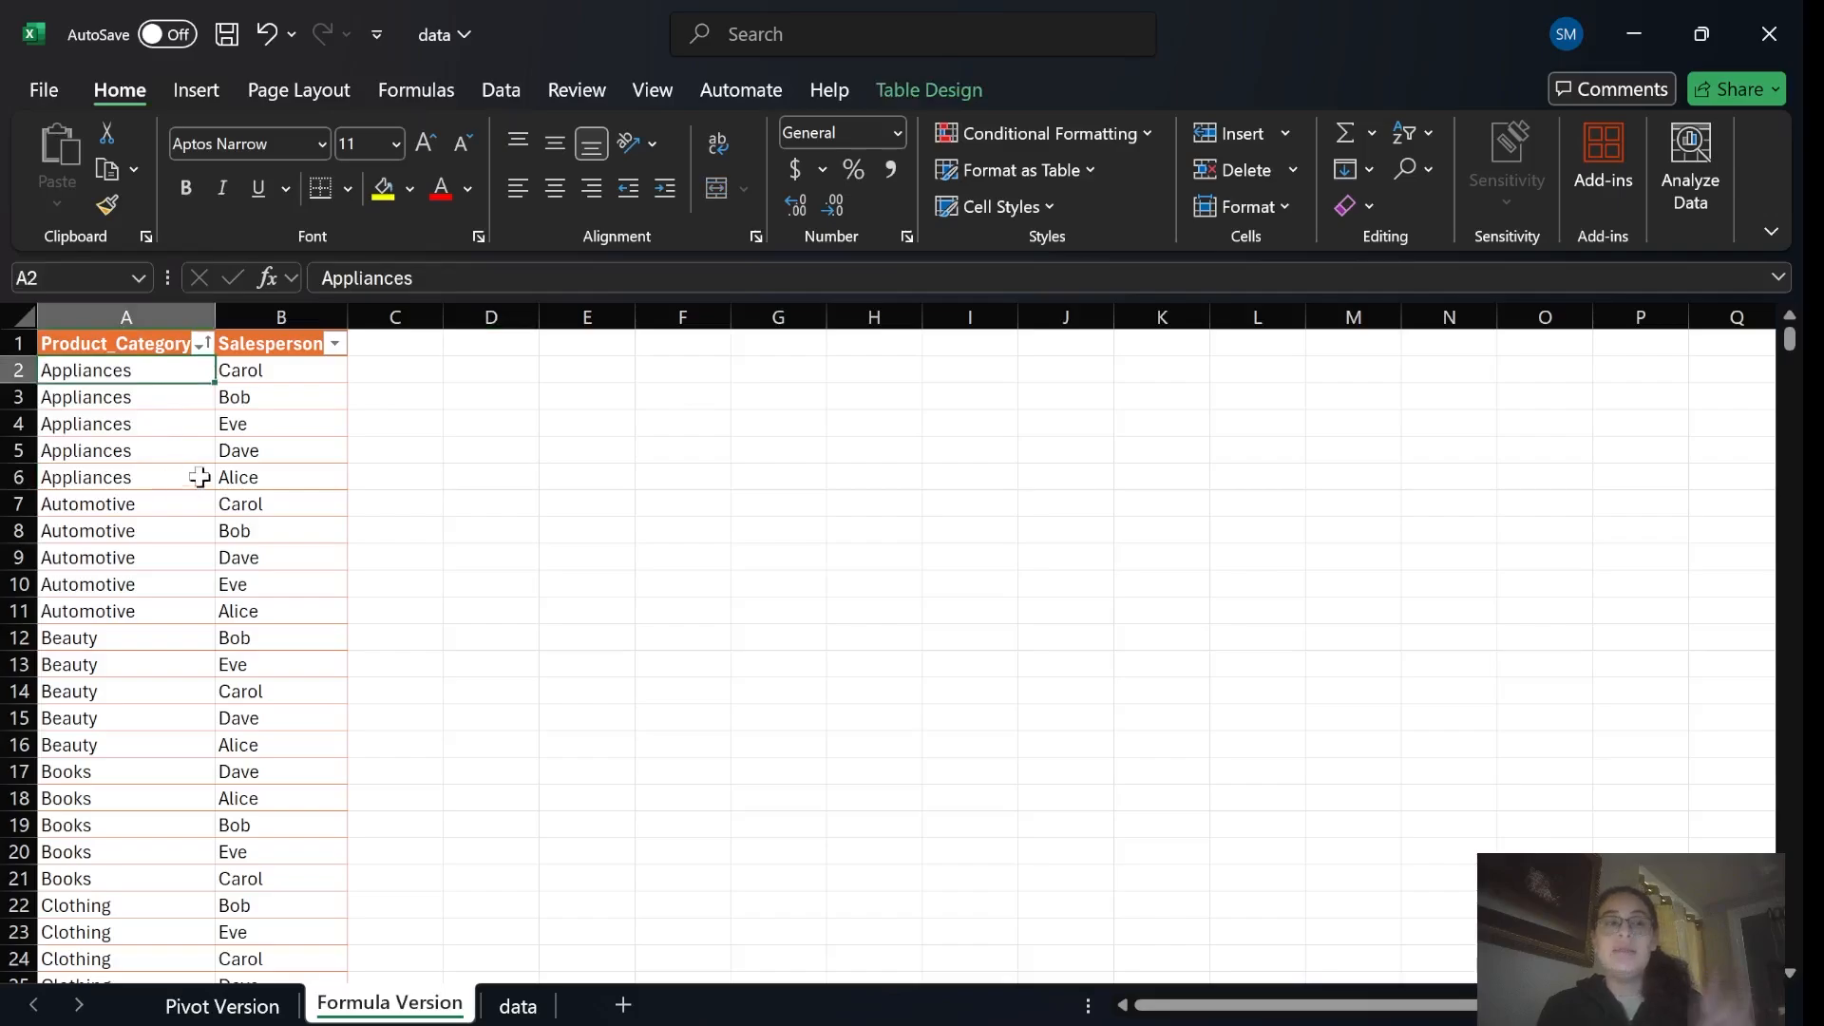
click(491, 449)
click(132, 373)
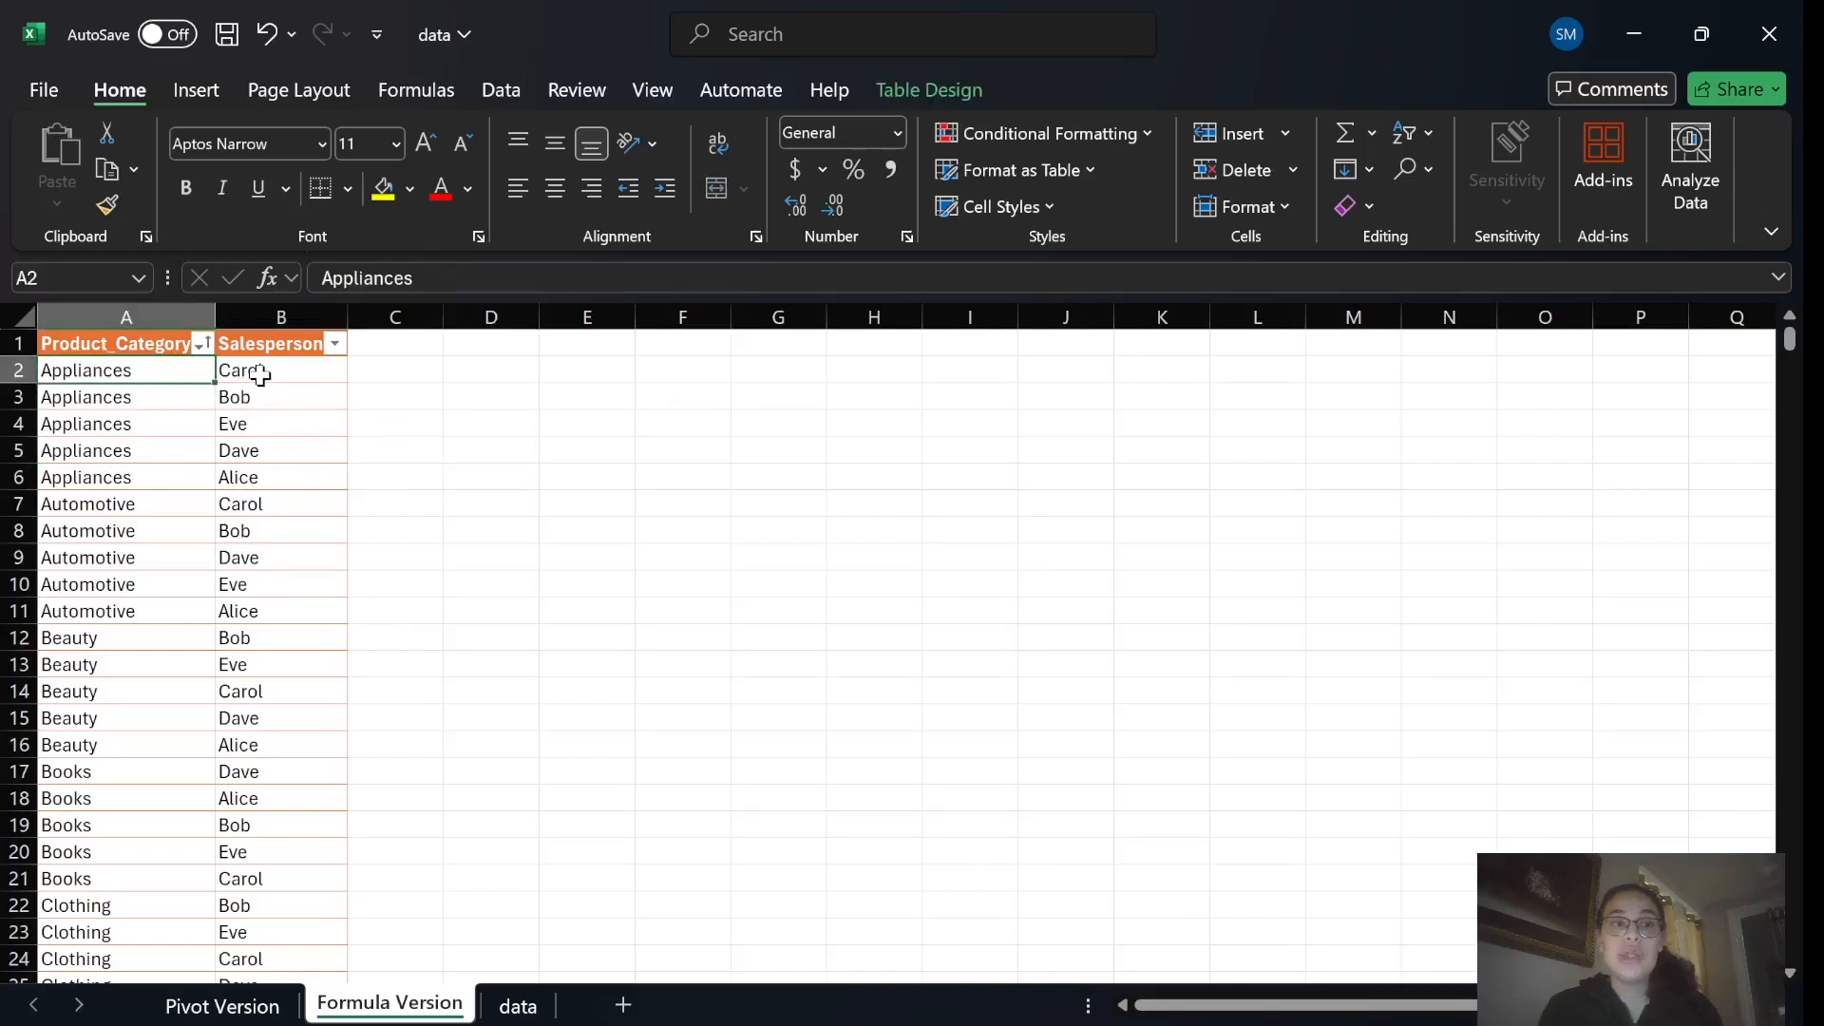
click(233, 370)
click(236, 397)
click(254, 424)
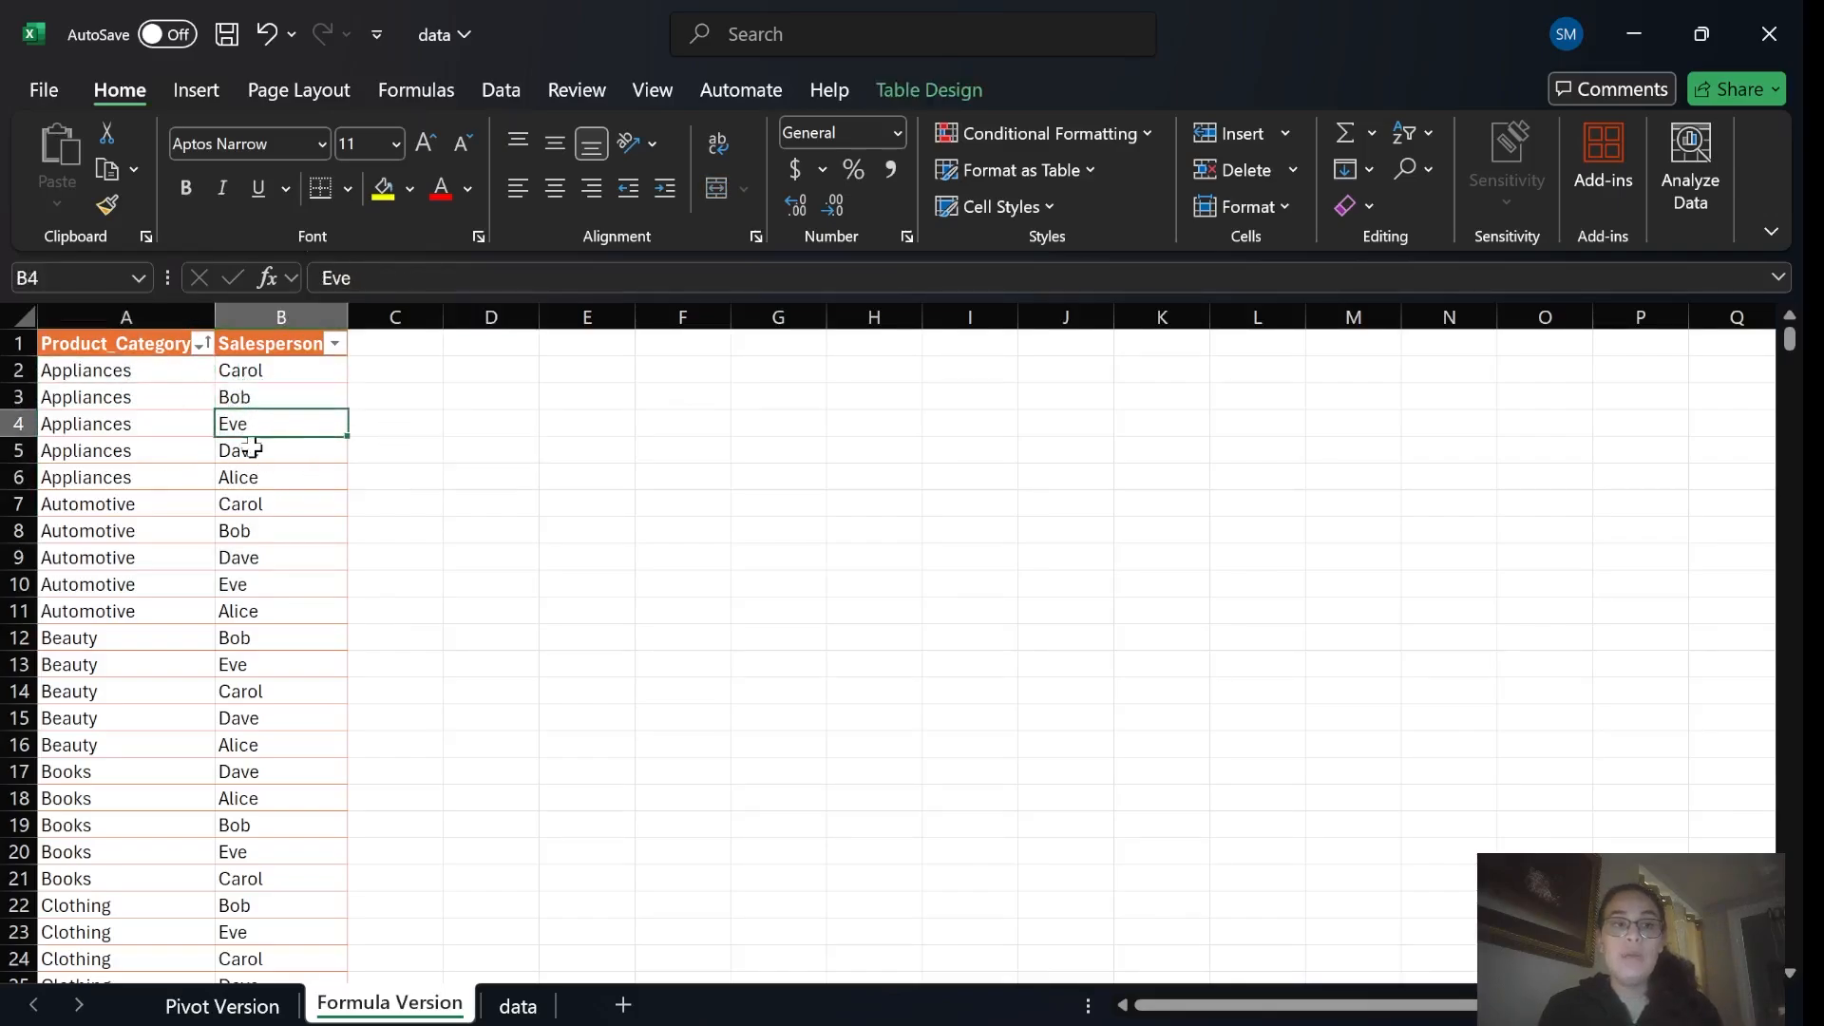
click(256, 450)
click(251, 476)
click(136, 504)
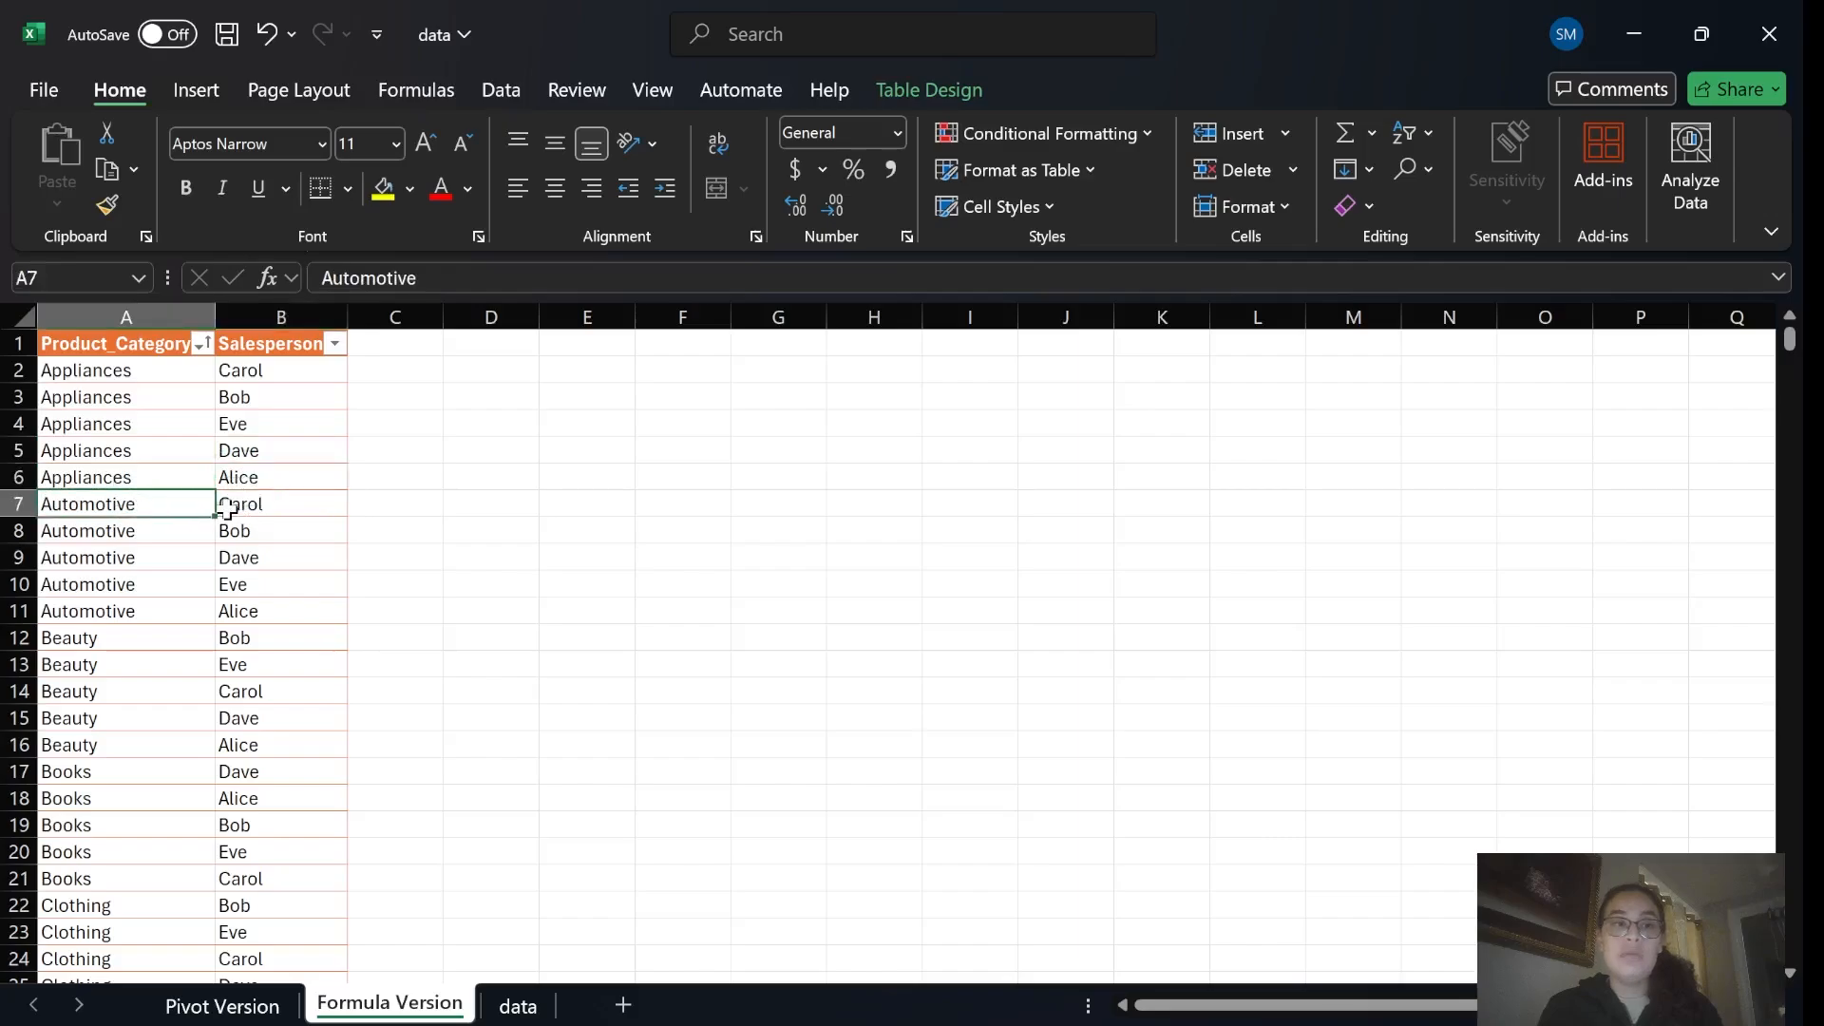
click(228, 507)
click(232, 532)
click(239, 558)
click(249, 589)
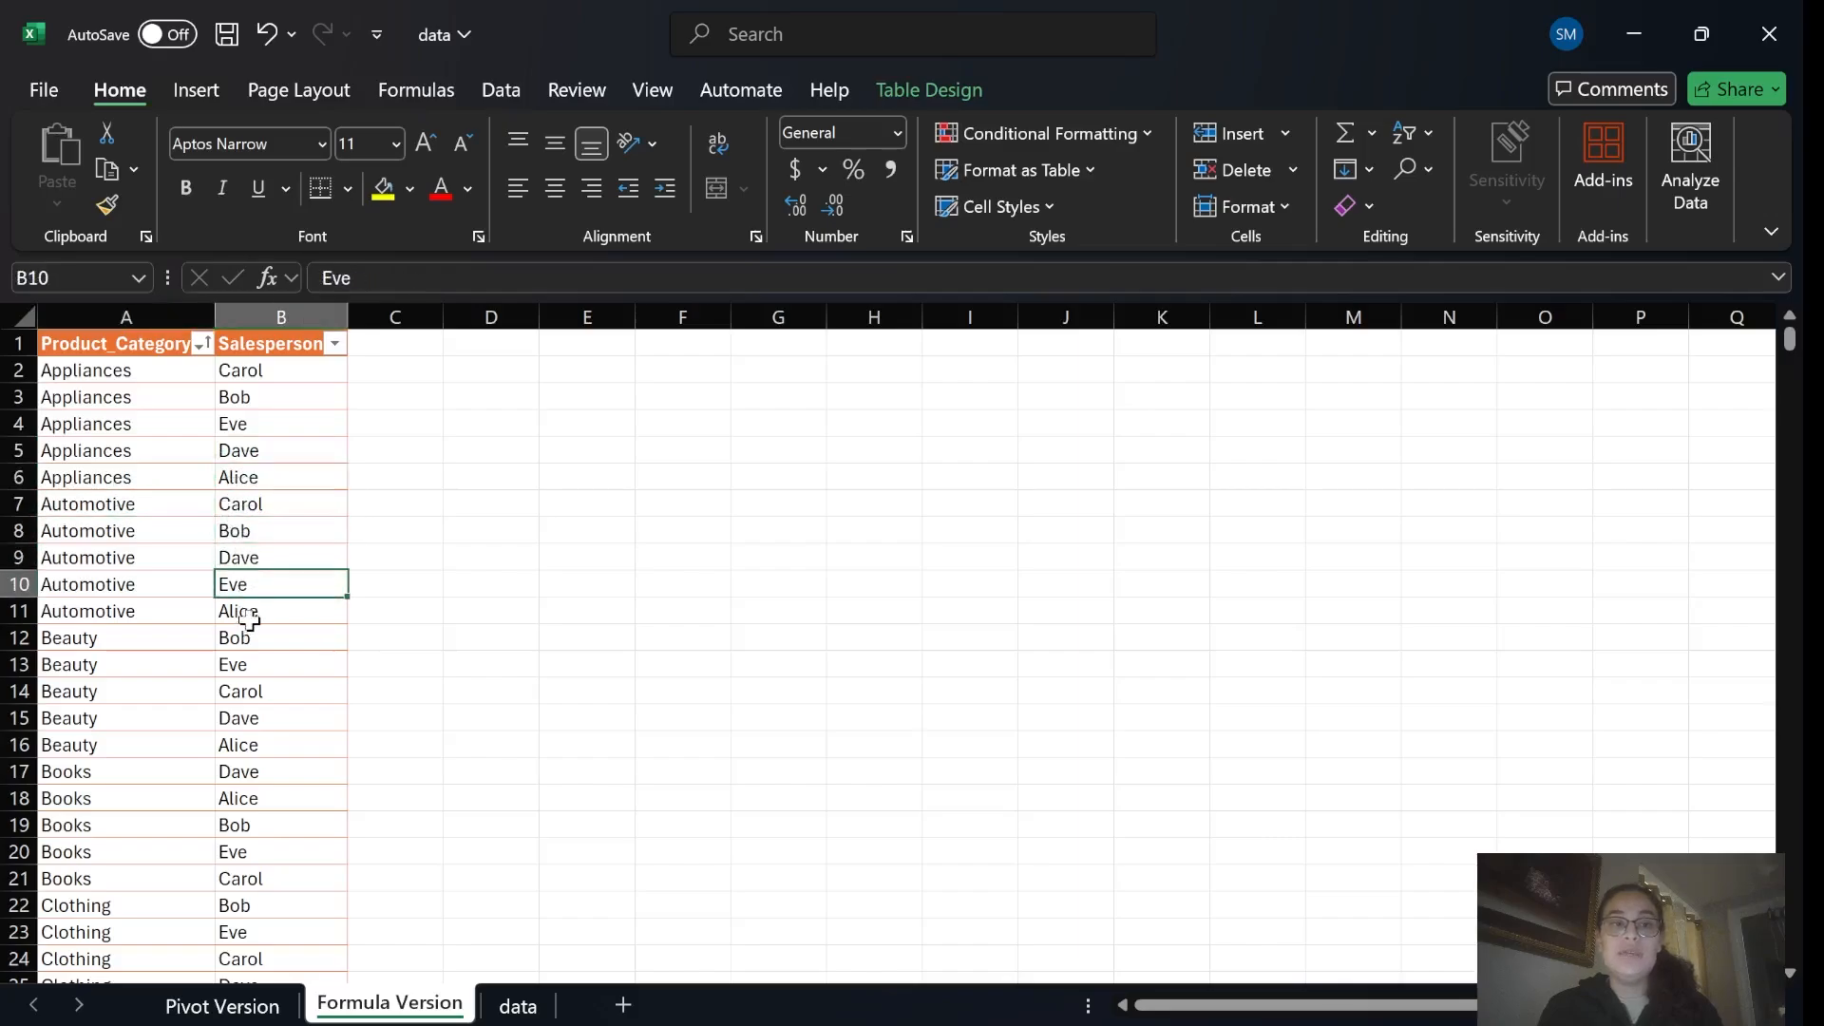
click(248, 613)
scroll(444, 456, down, 1)
Add a Revenue column in column C of the Formula Version table, matching the Pivot Version layout, and start a formula in C2.
key(ctrl+Page_Up)
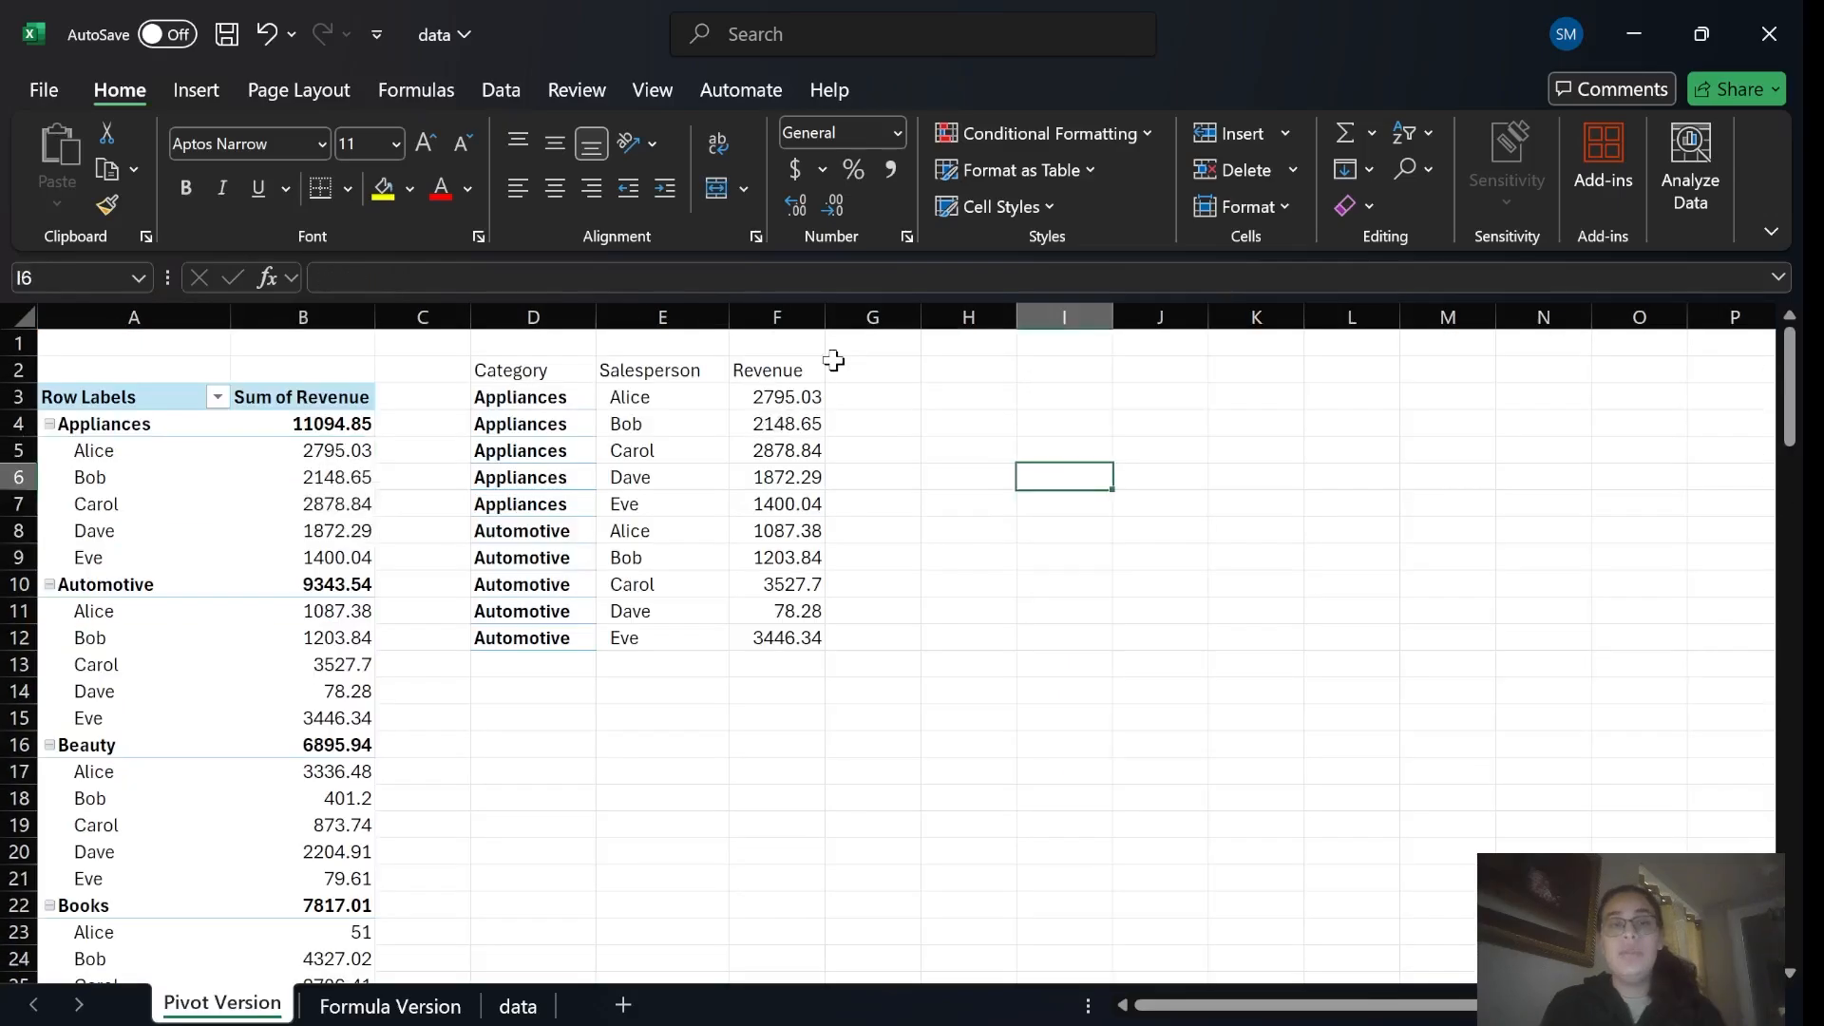
drag(787, 387, 777, 635)
key(ctrl+Page_Down)
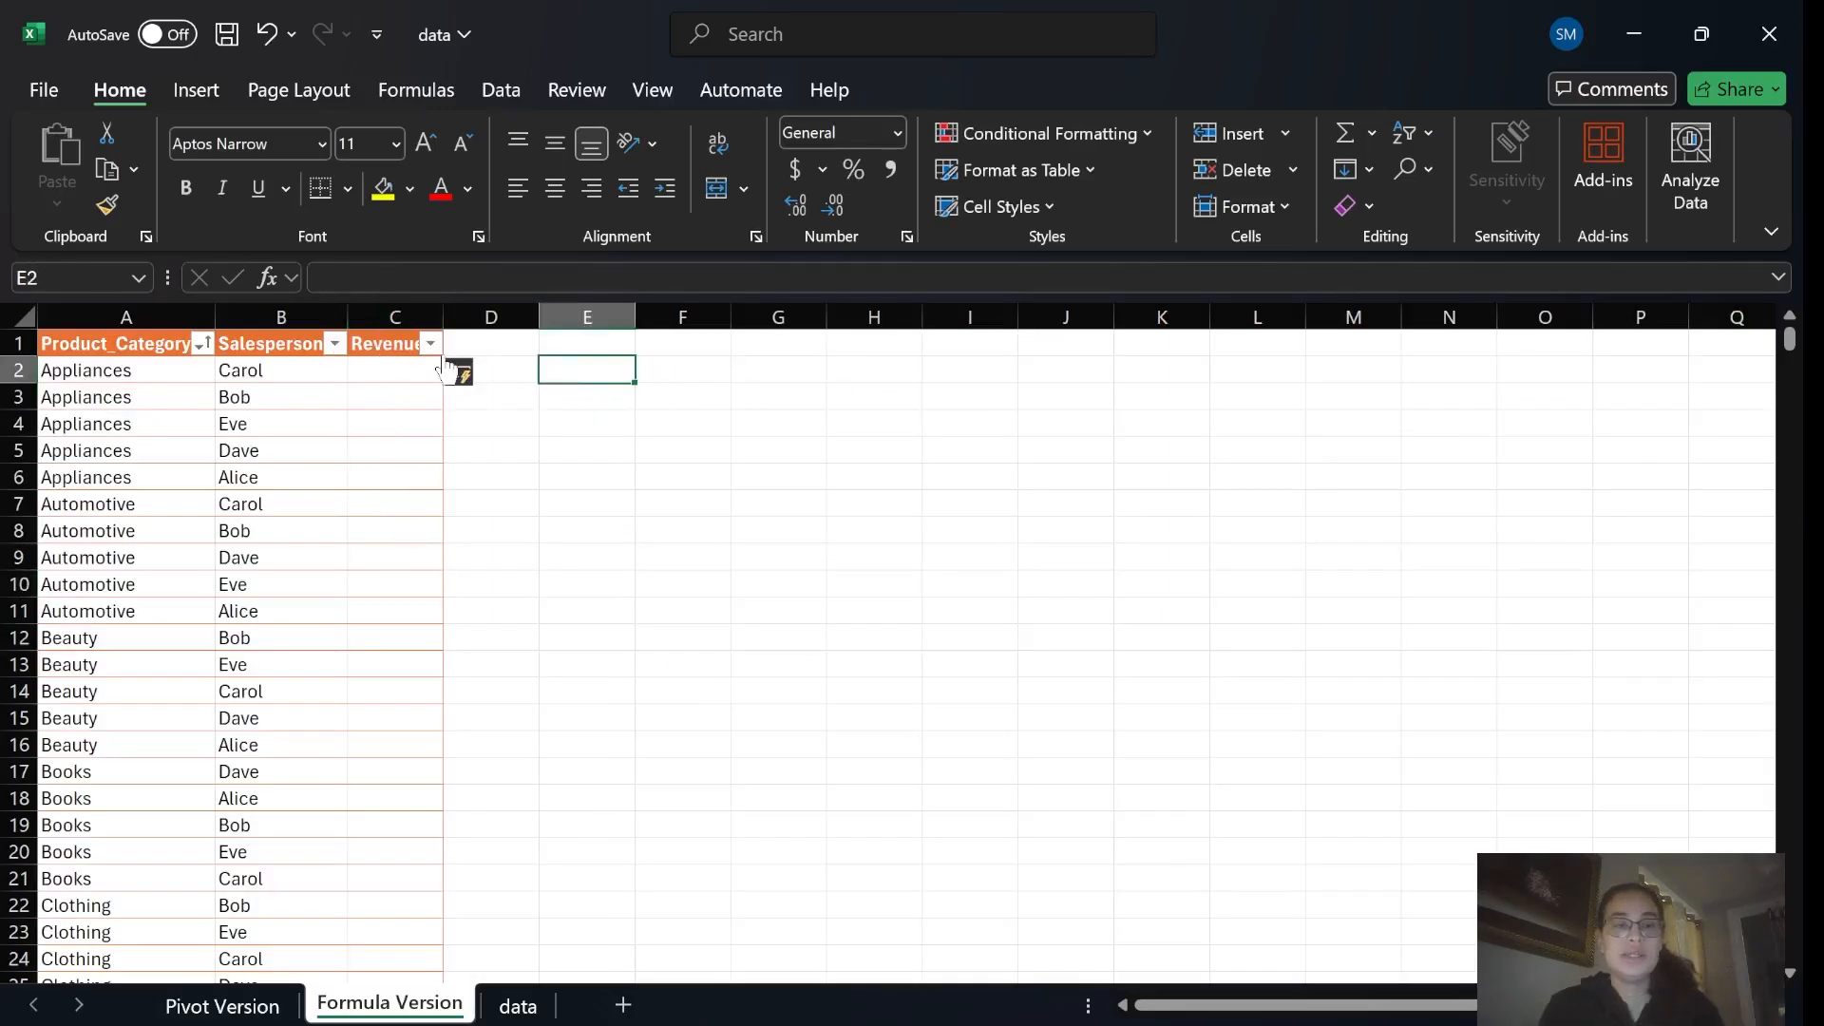
click(417, 370)
text(=)
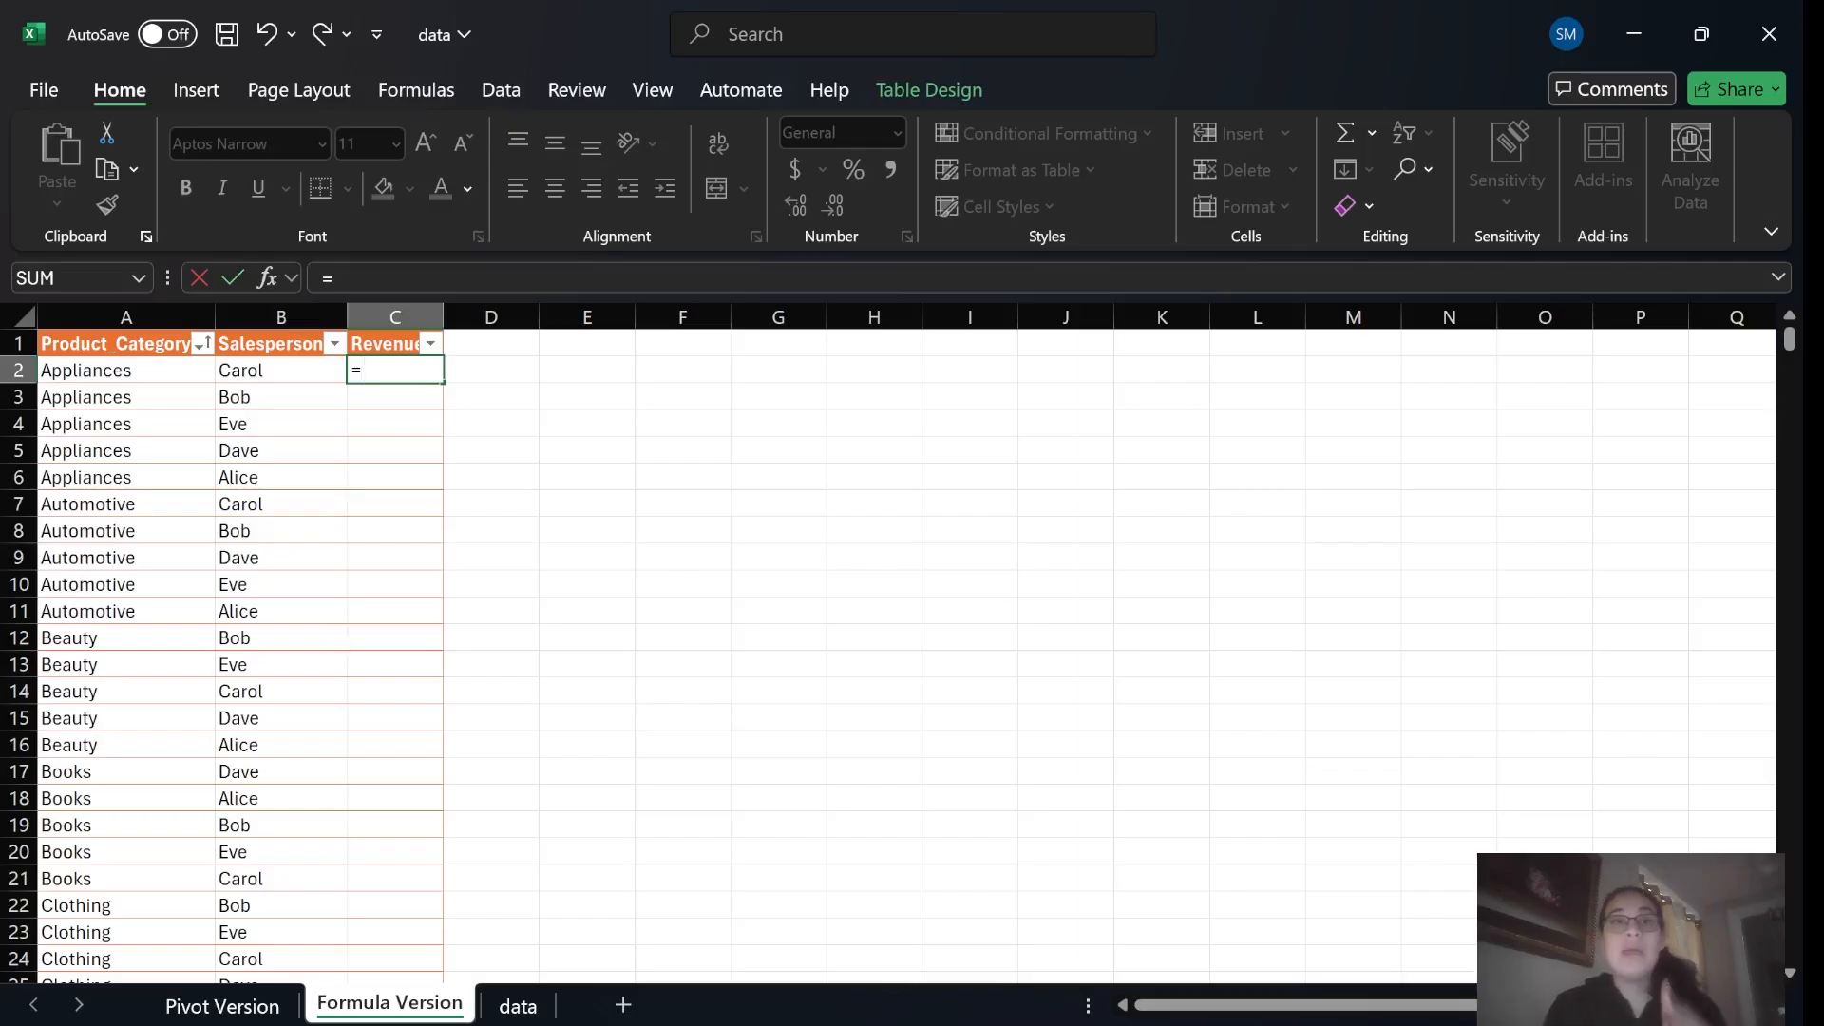
click(276, 378)
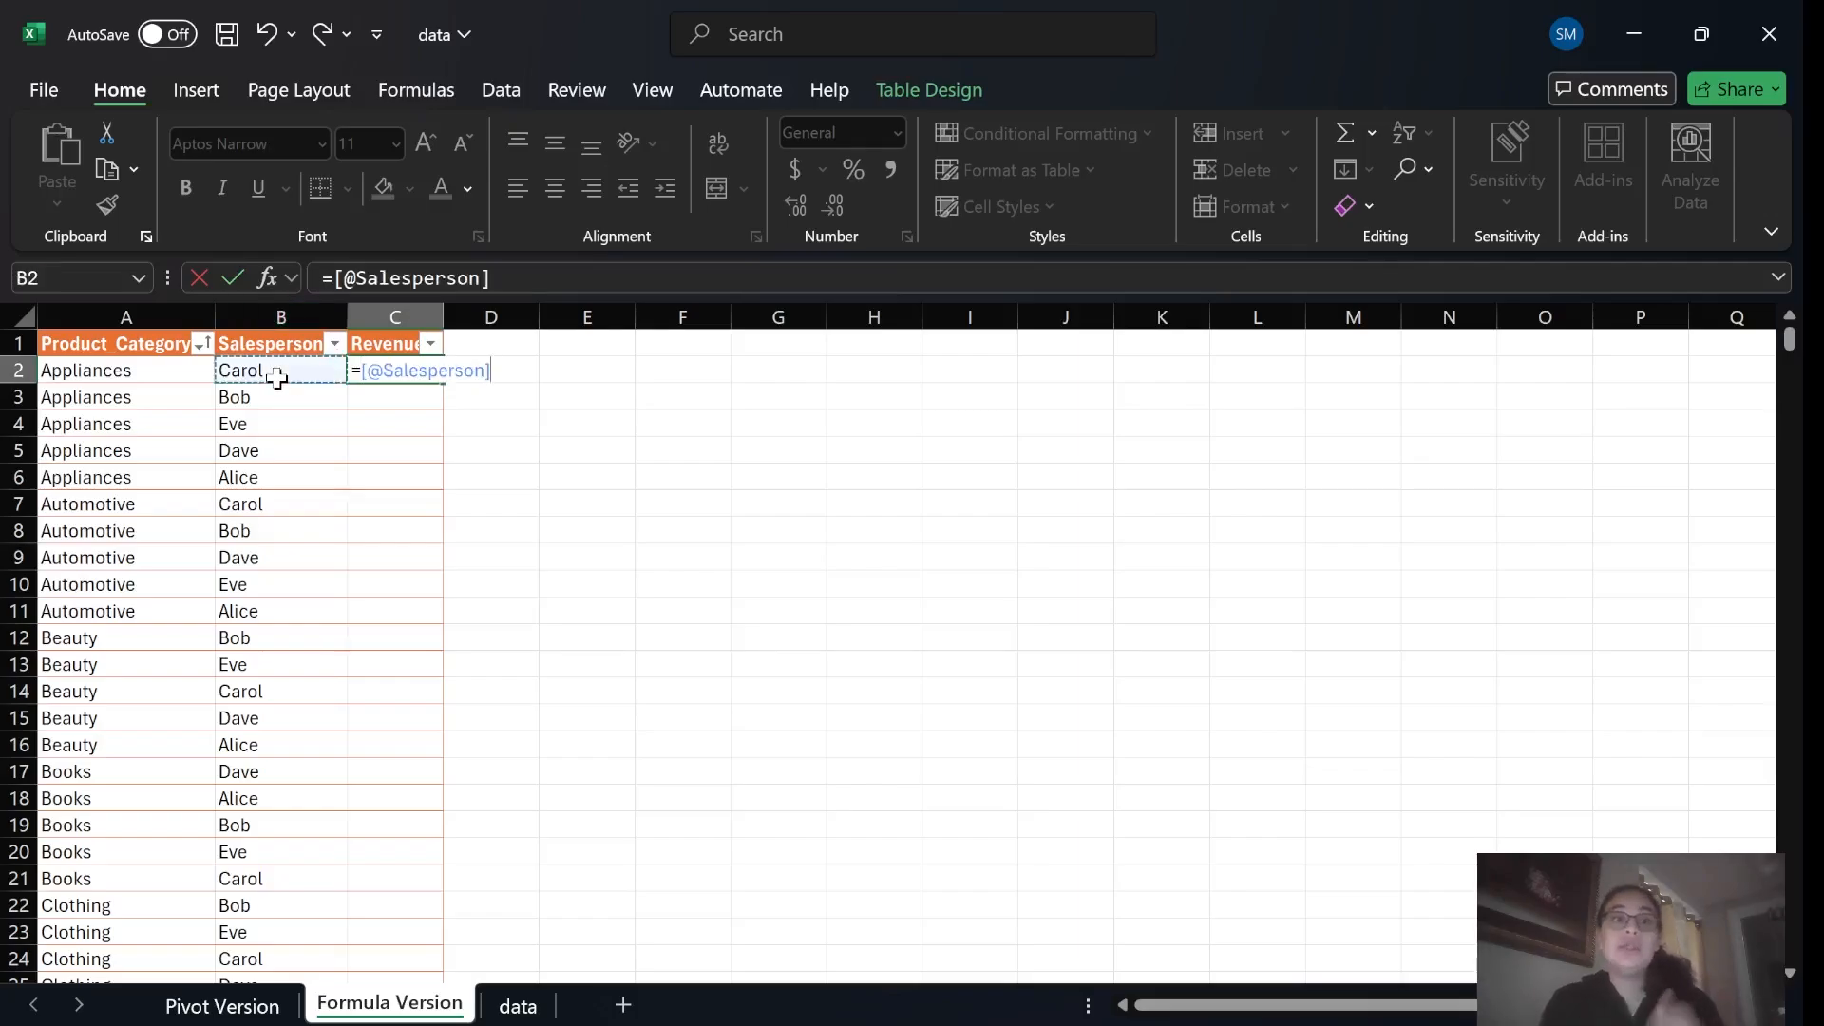
click(138, 370)
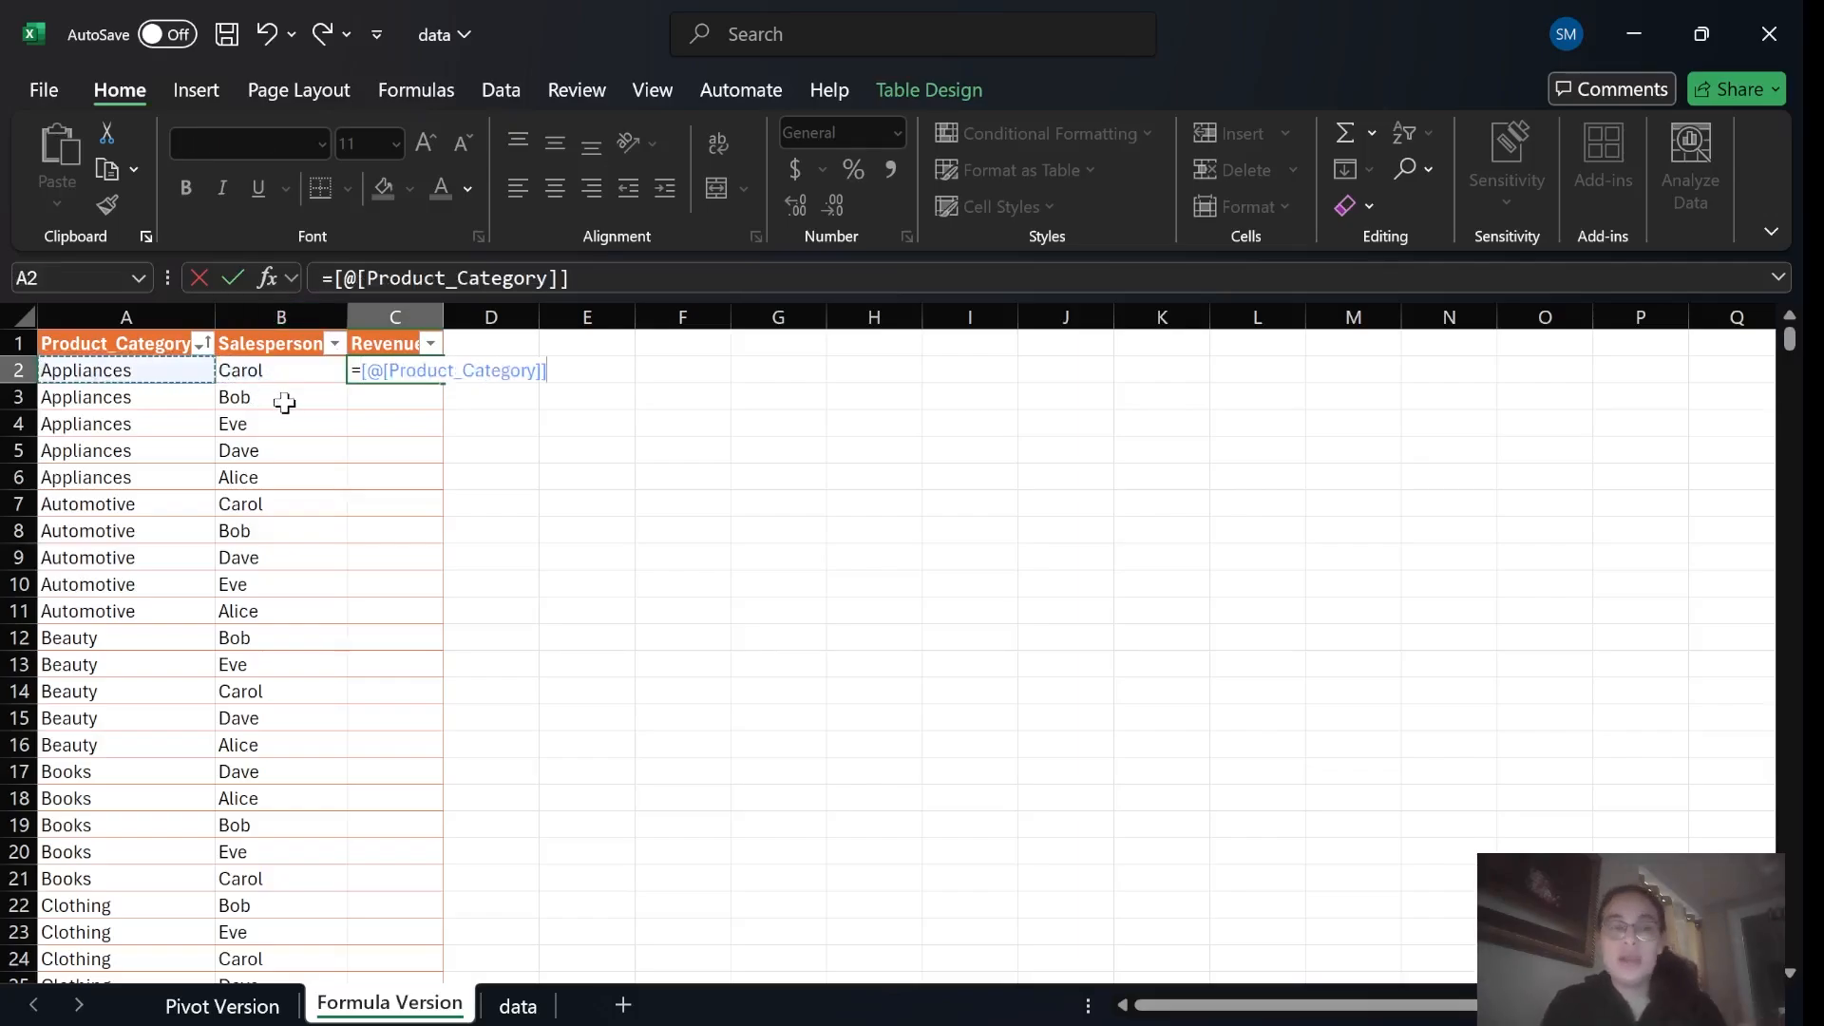
drag(363, 371, 546, 371)
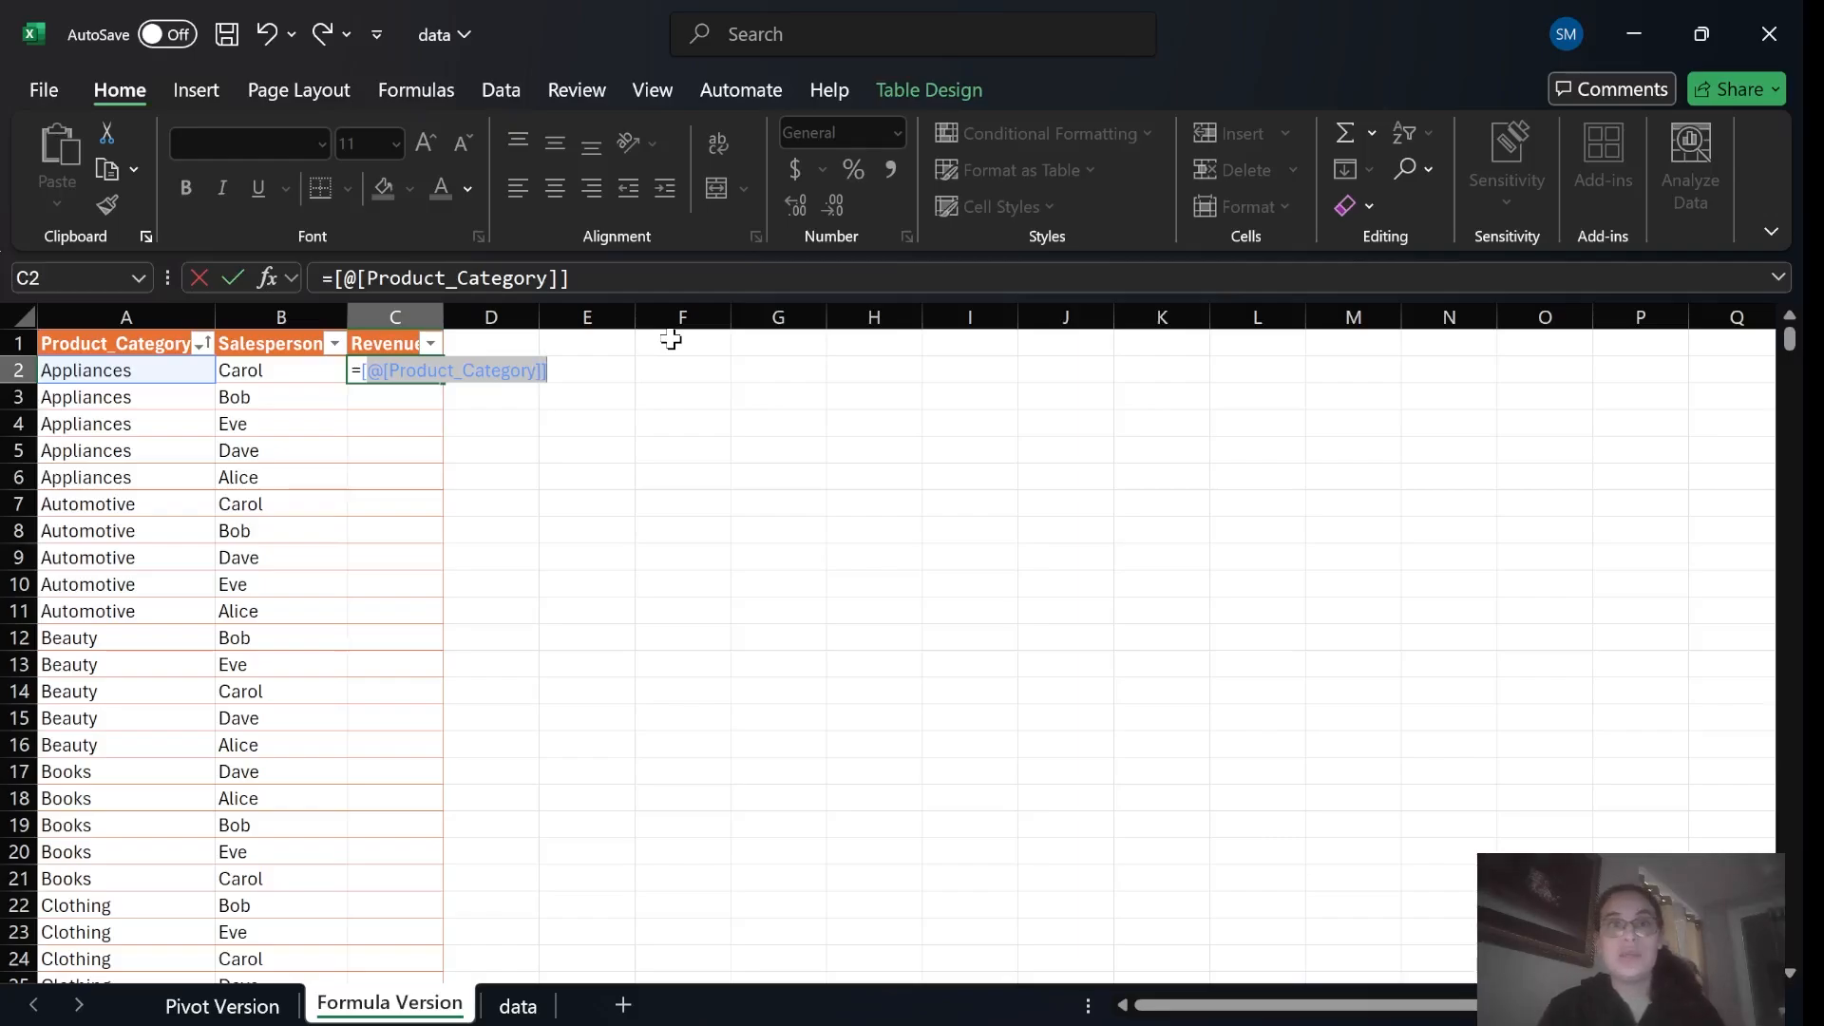
text([sum)
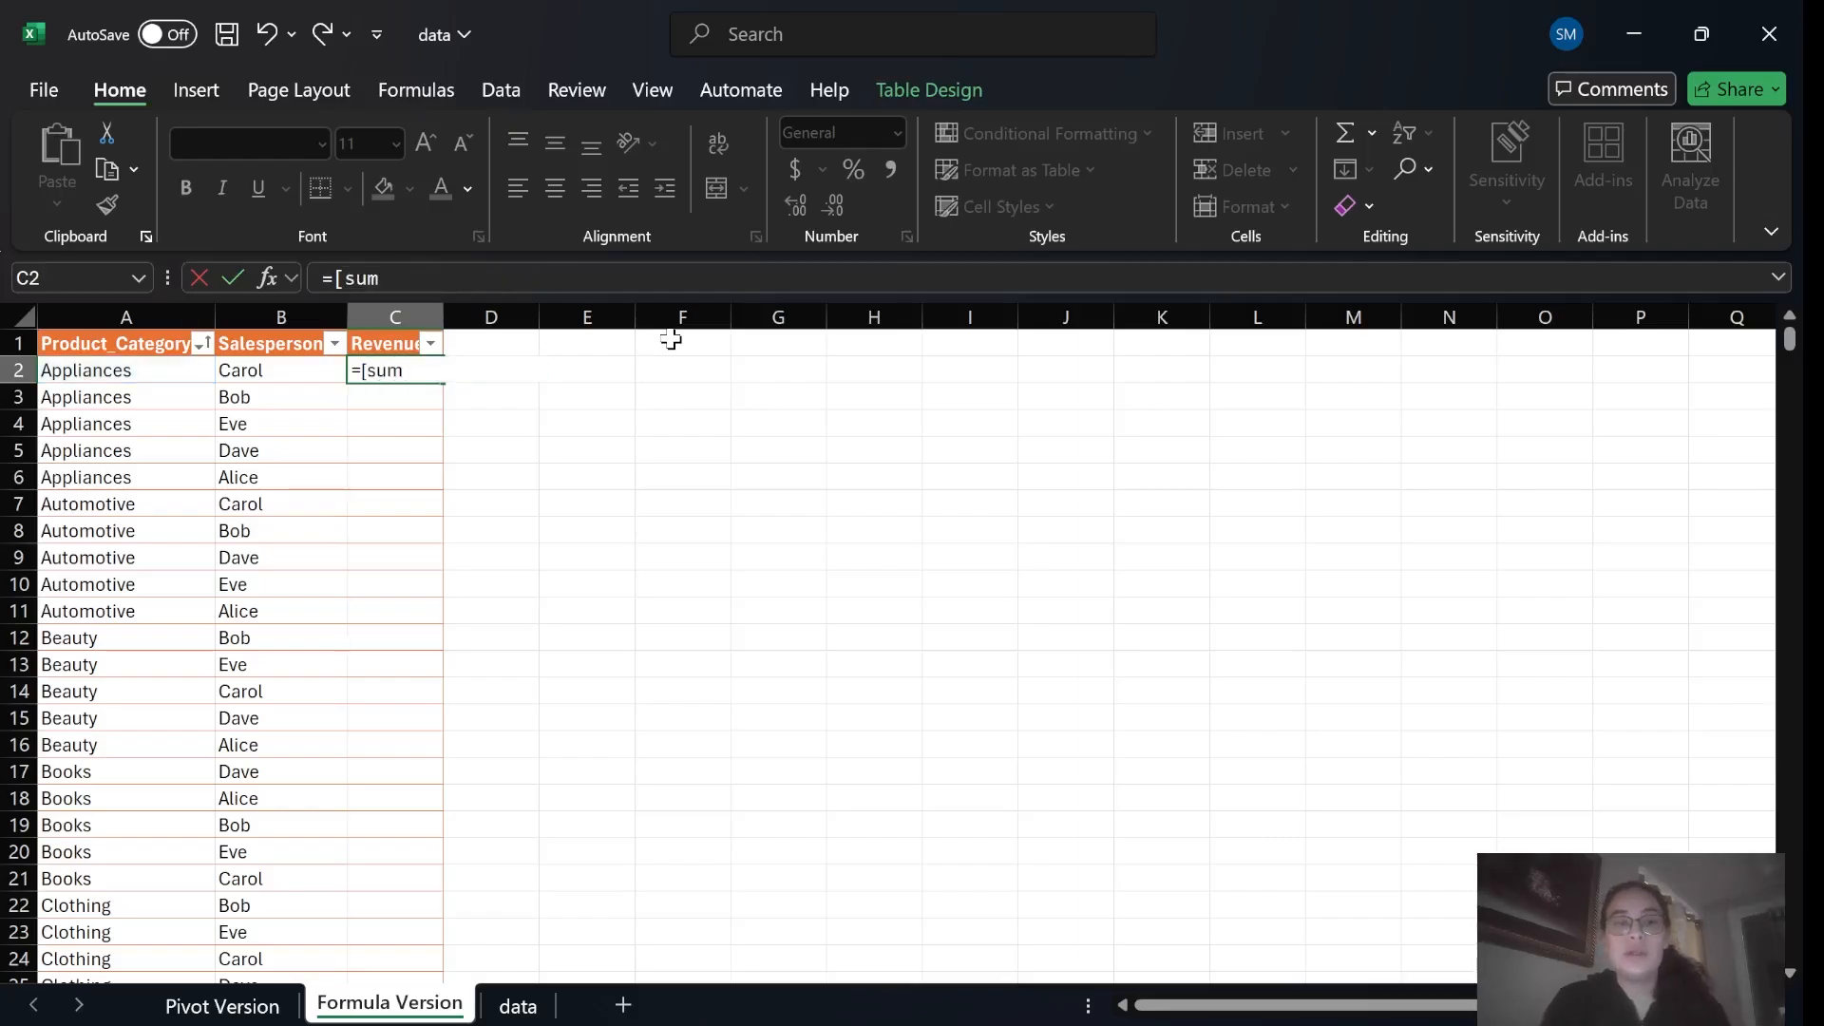
key(BackSpace)
key(BackSpace)
key(BackSpace)
key(BackSpace)
Begin a SUMIFS formula in C2 with the data sheet's Revenue values as the sum range, written as data!E2:E131.
text(sumif)
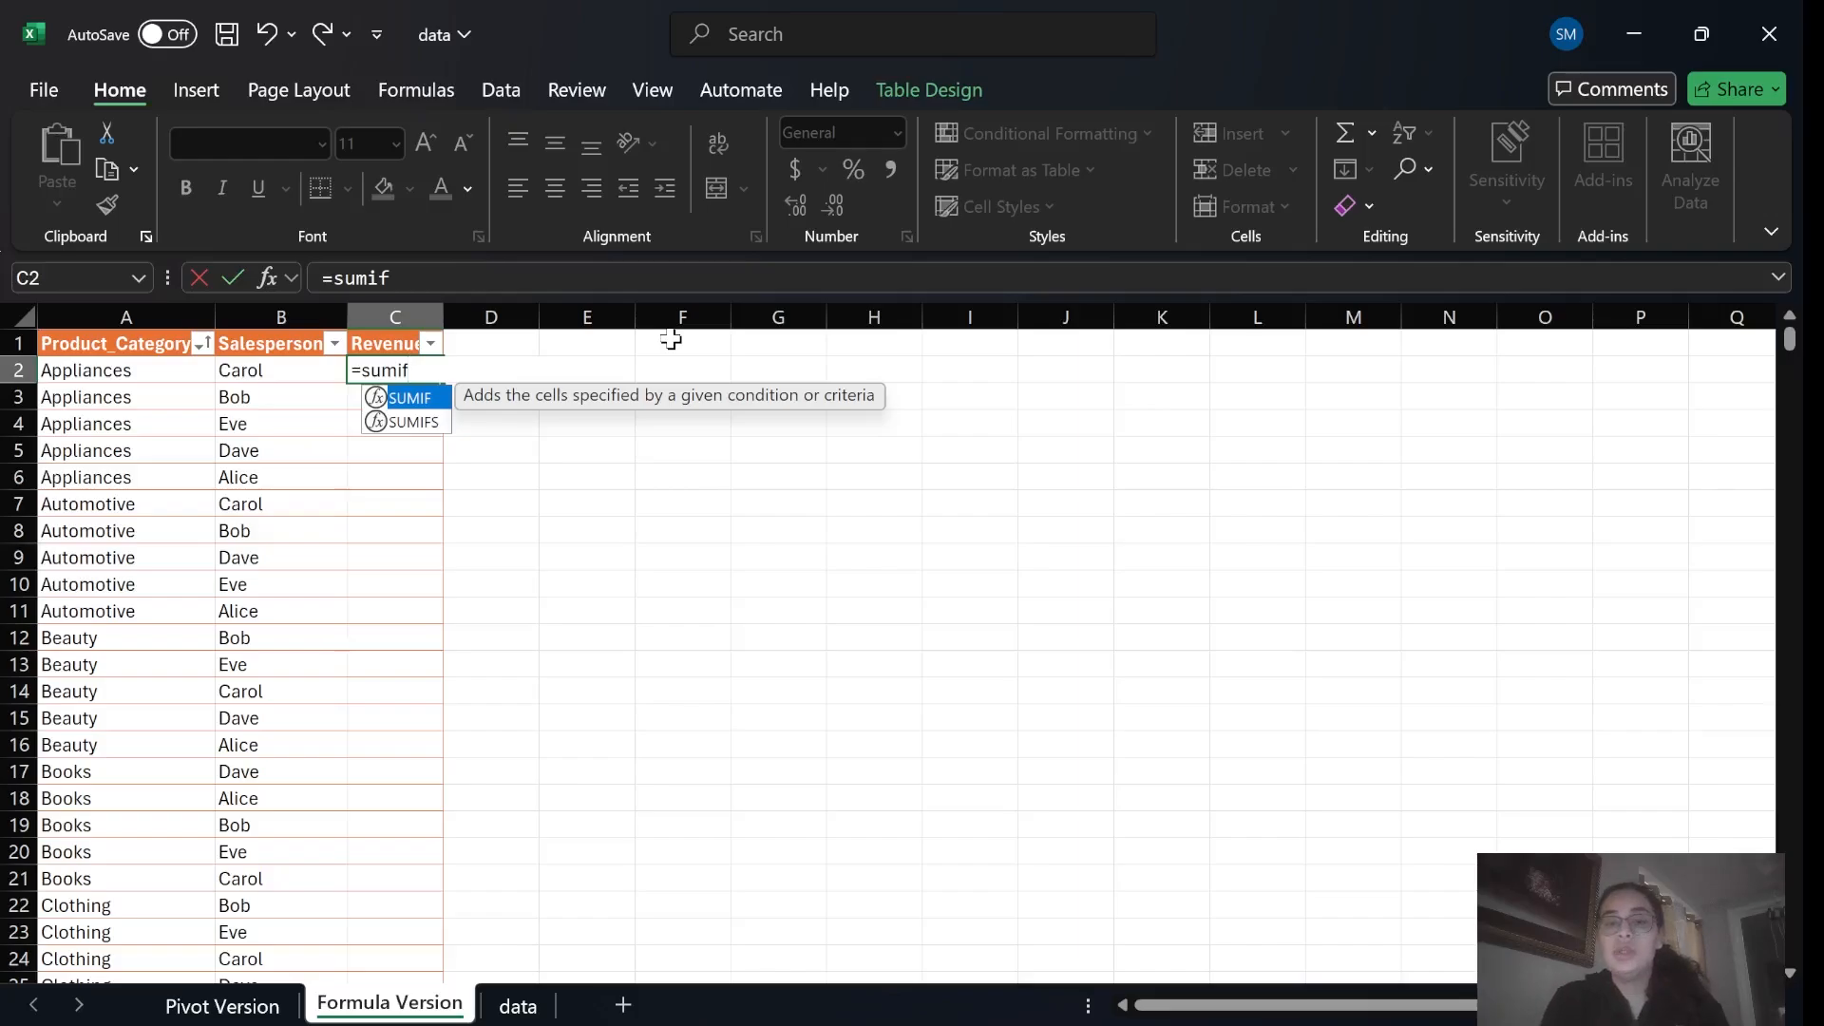
text(s()
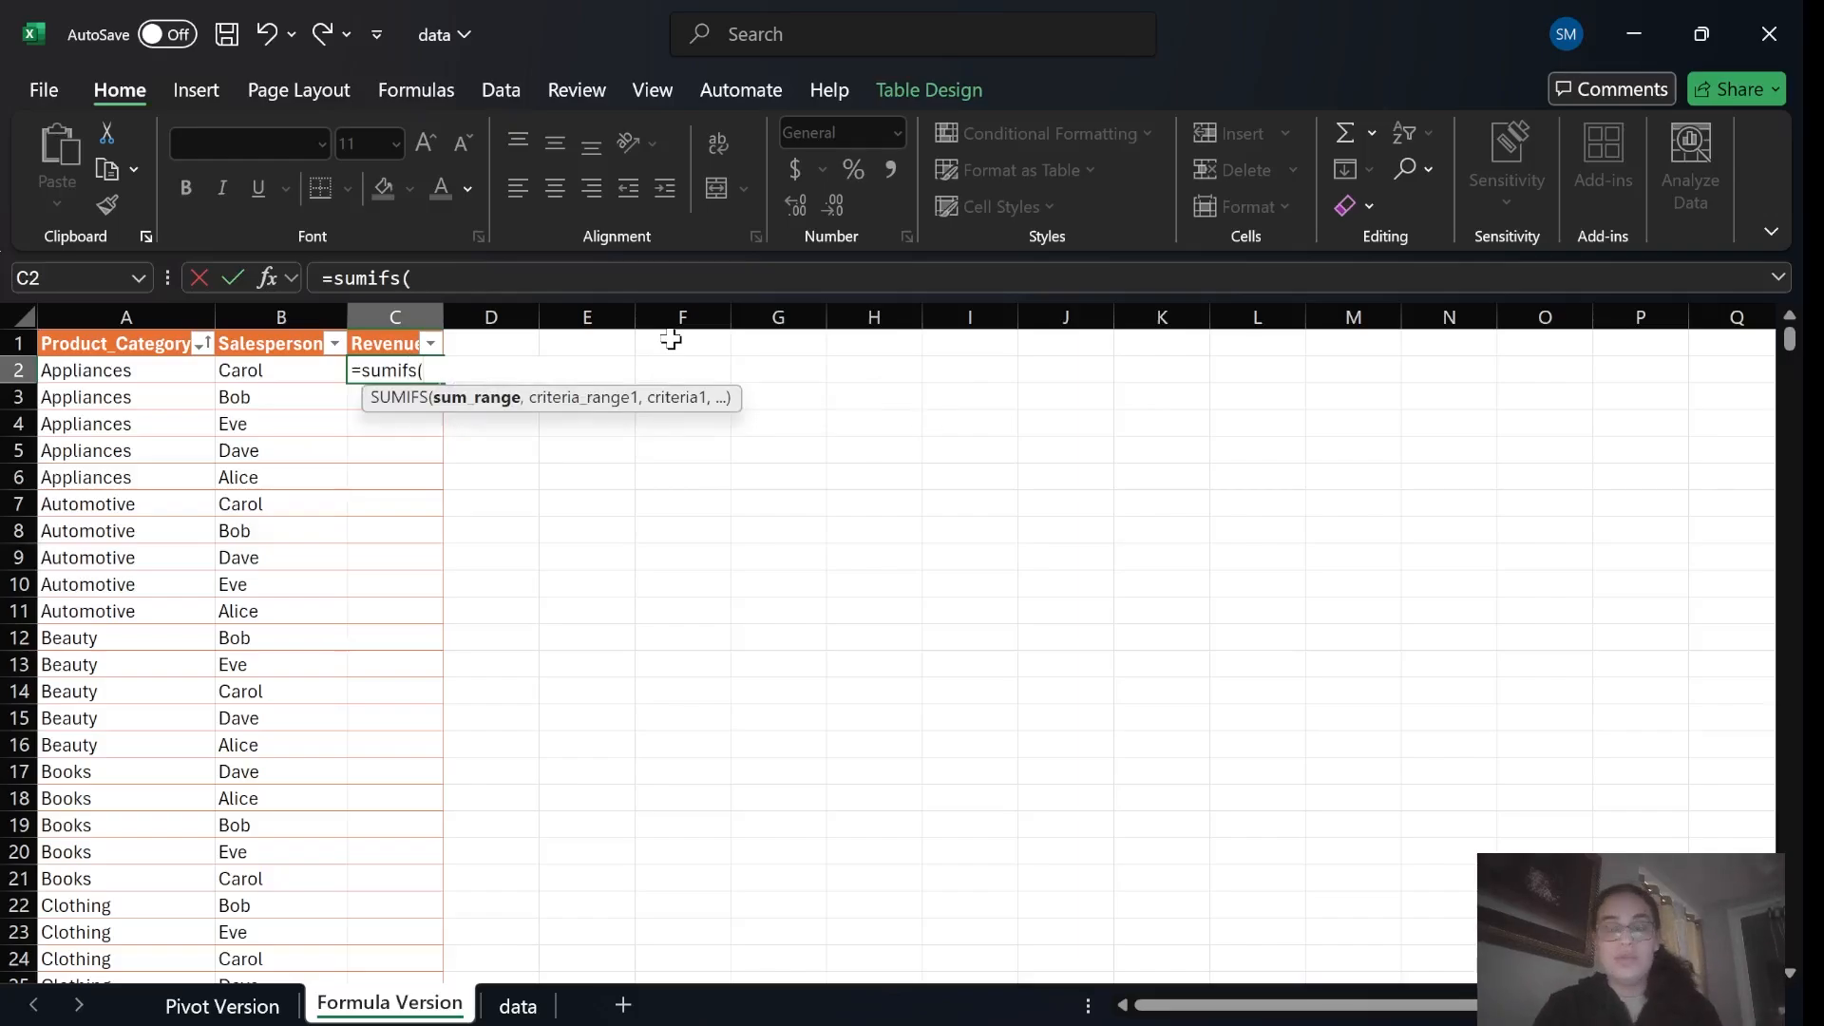
key(ctrl+Page_Down)
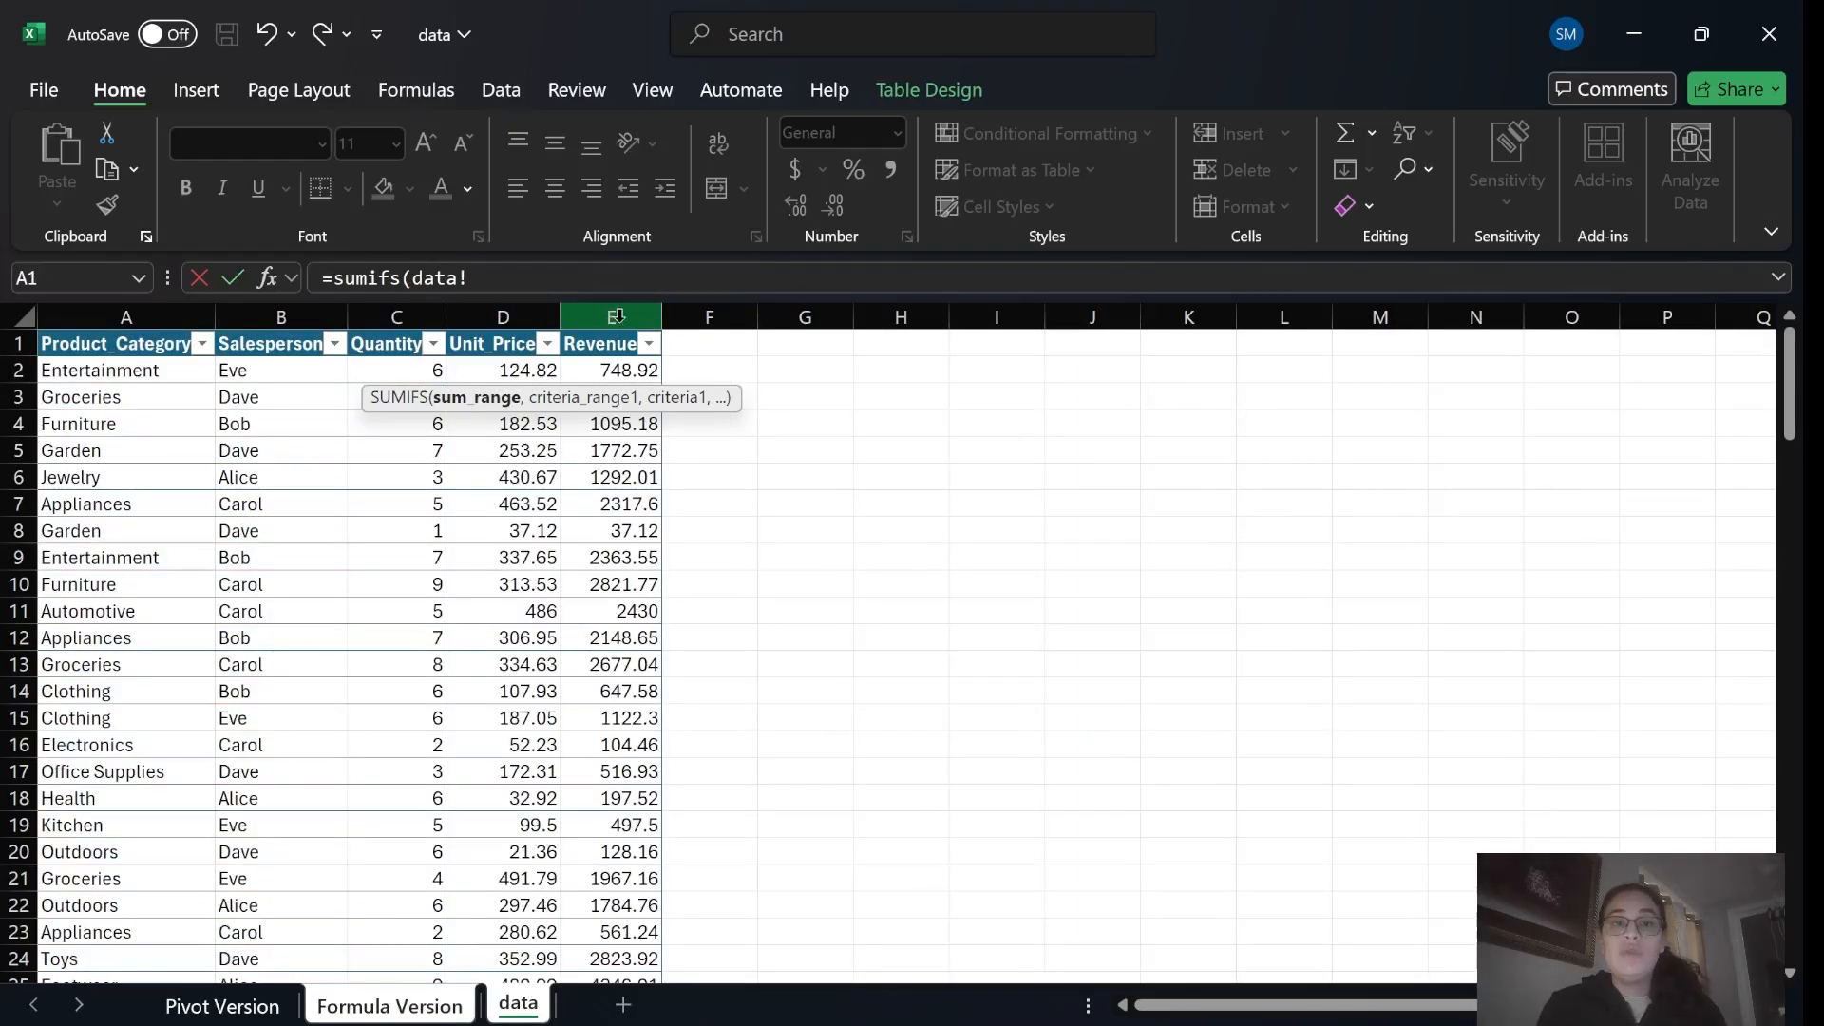
click(596, 368)
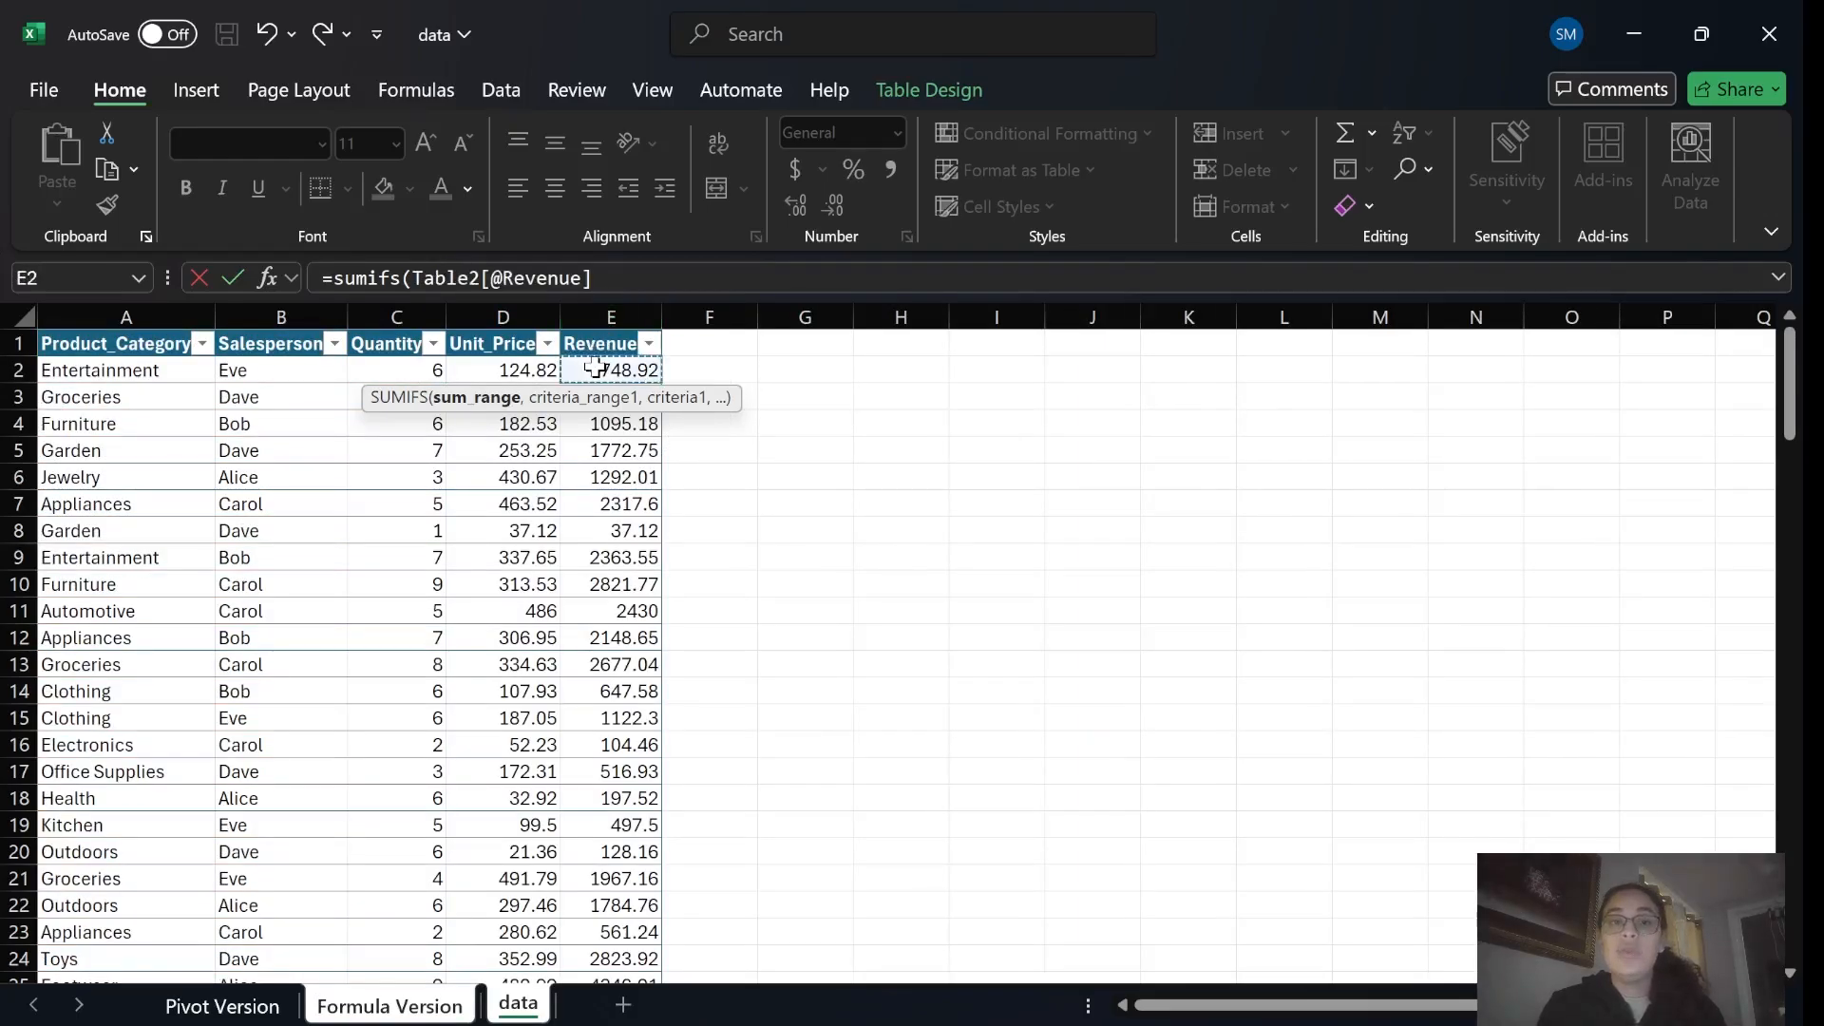
drag(599, 368, 608, 990)
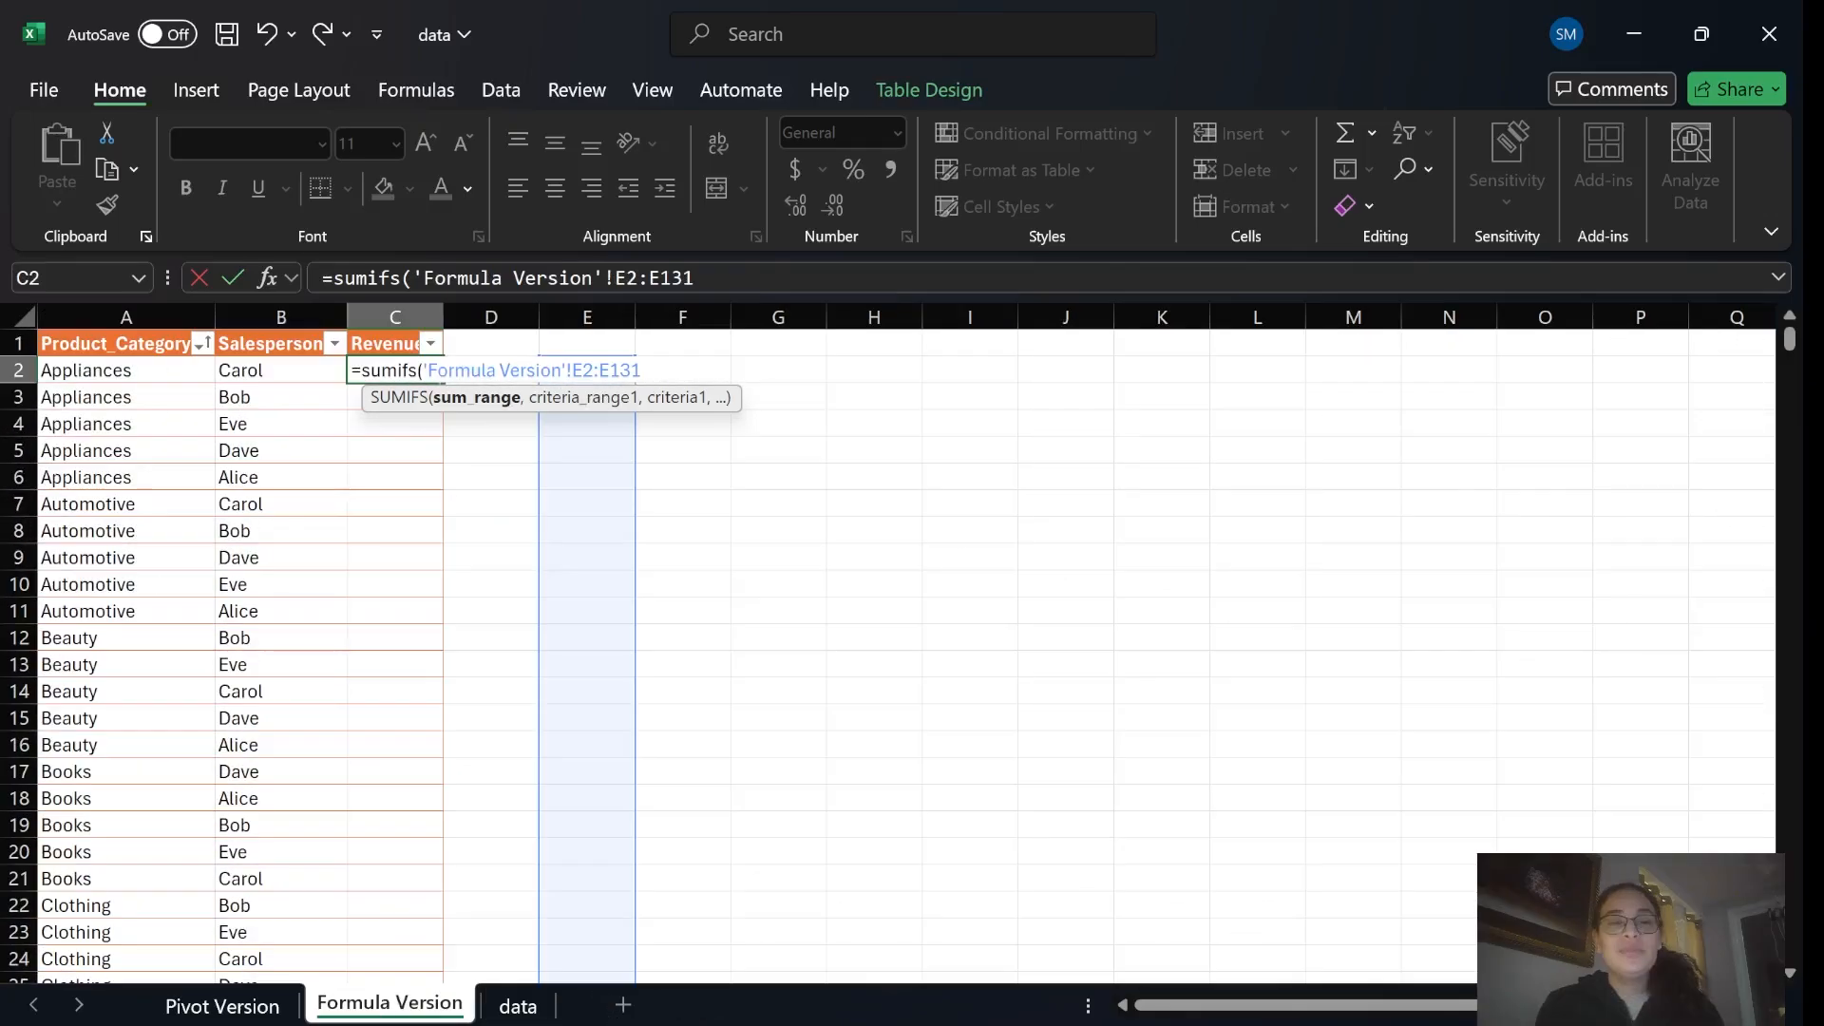
drag(572, 371, 620, 370)
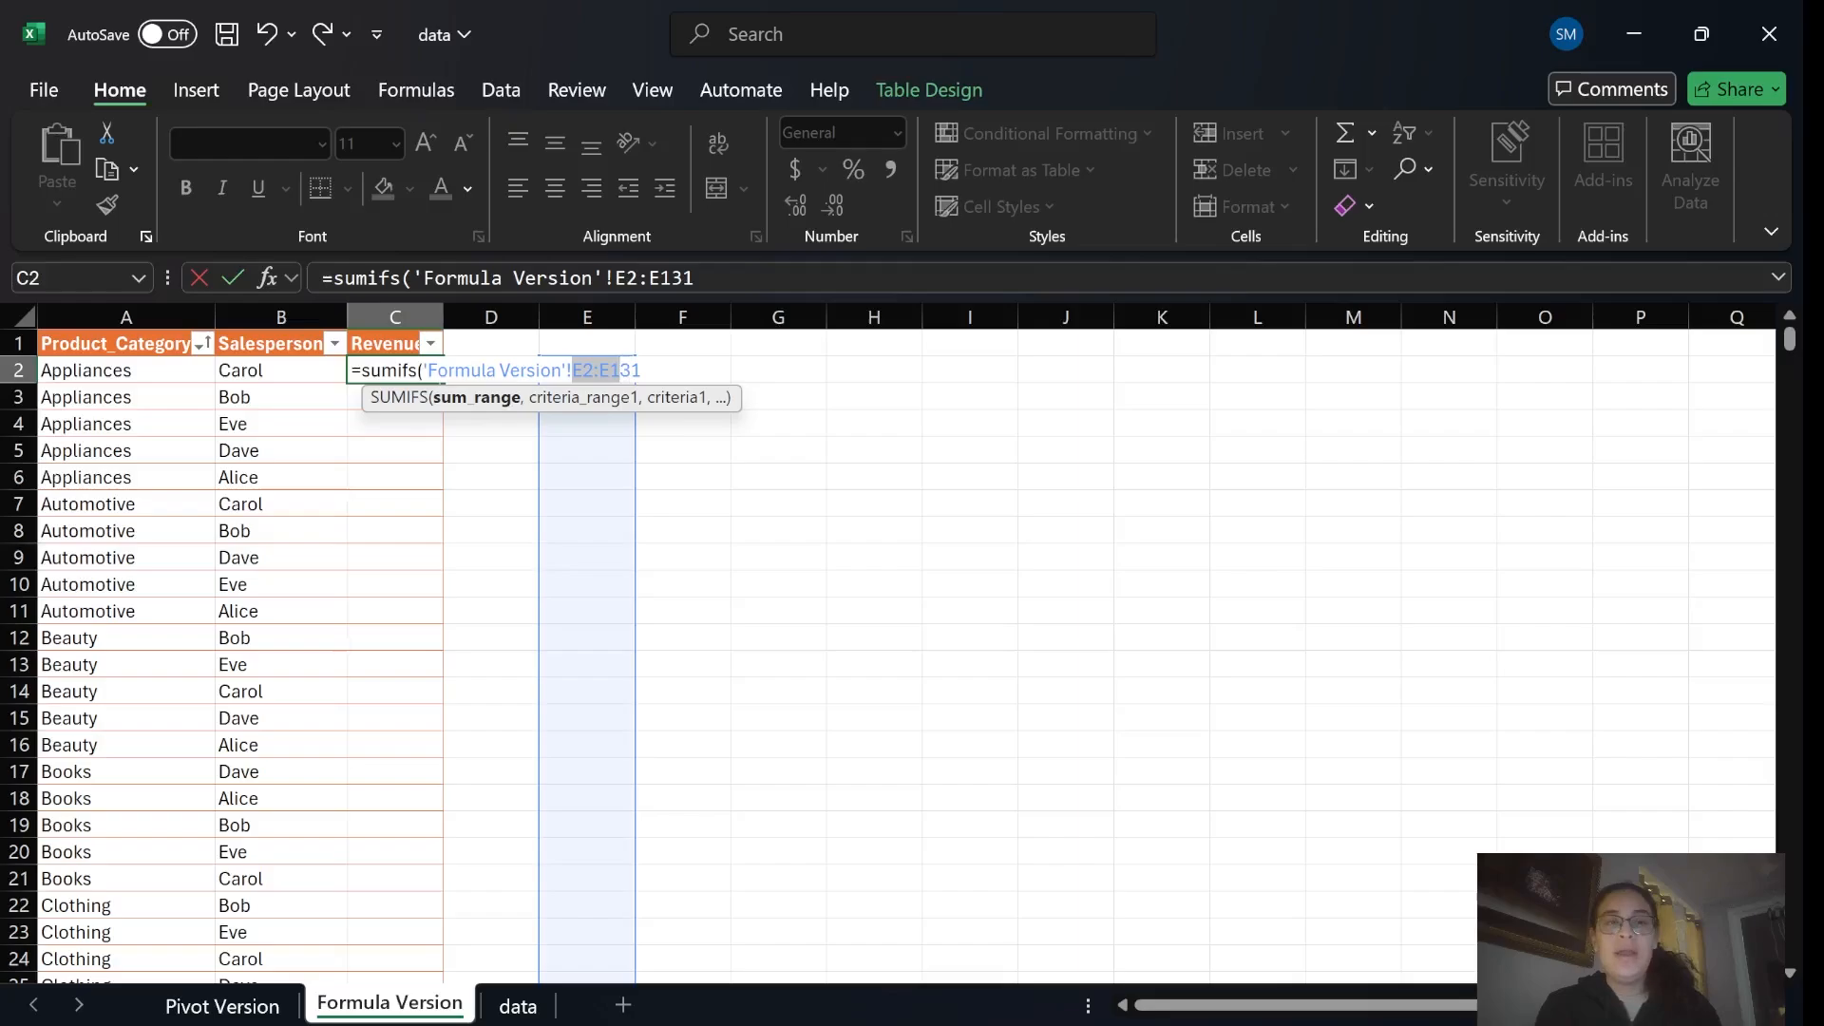
drag(448, 371, 553, 371)
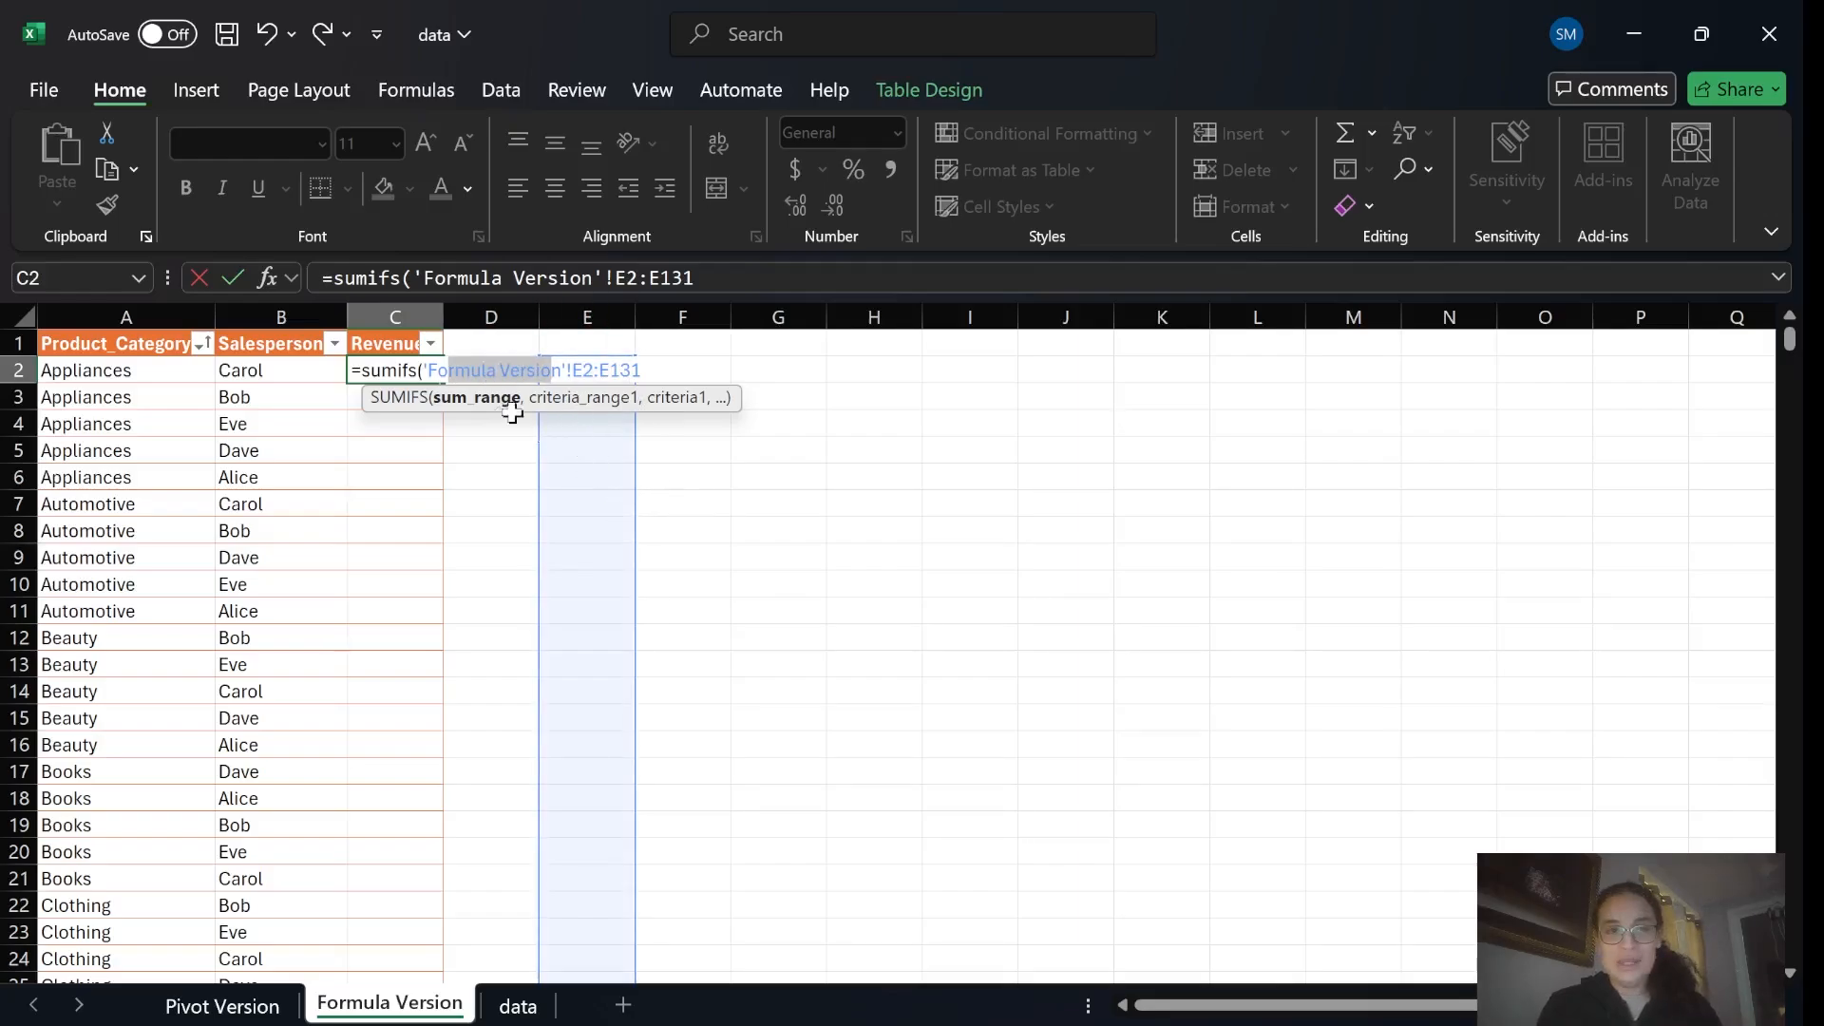
drag(427, 370, 553, 370)
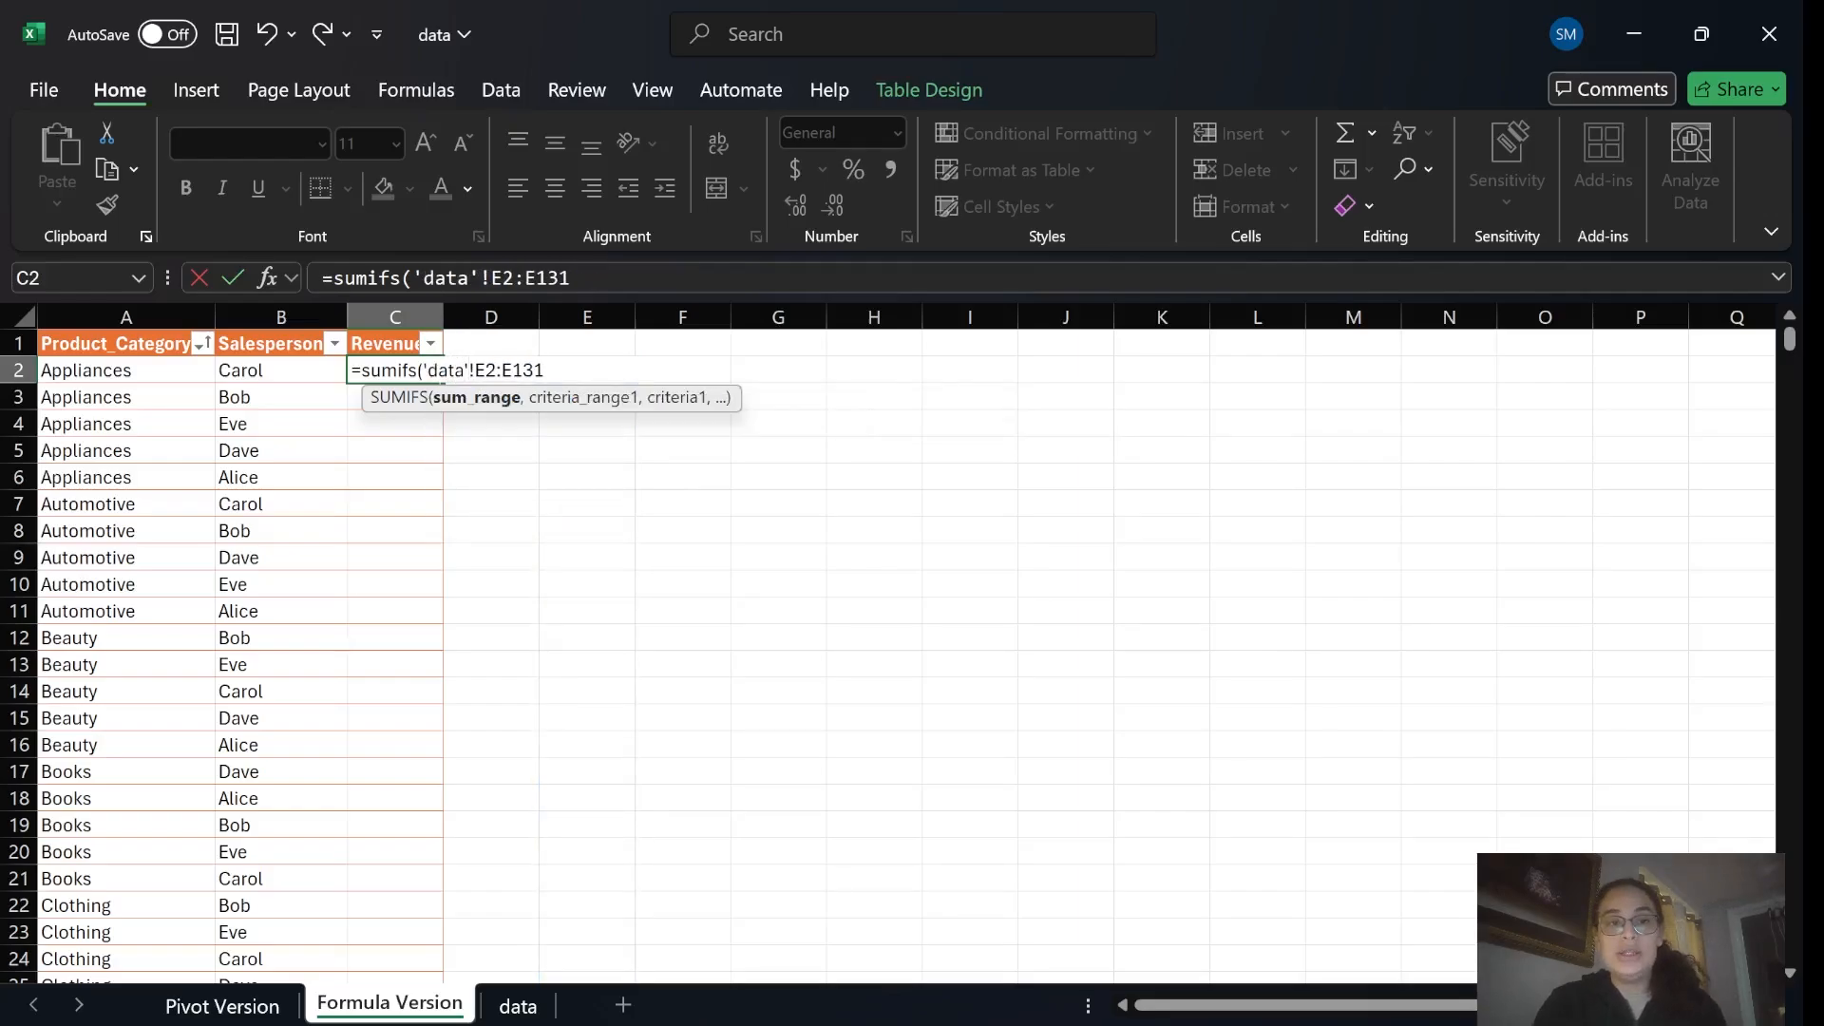
key(BackSpace)
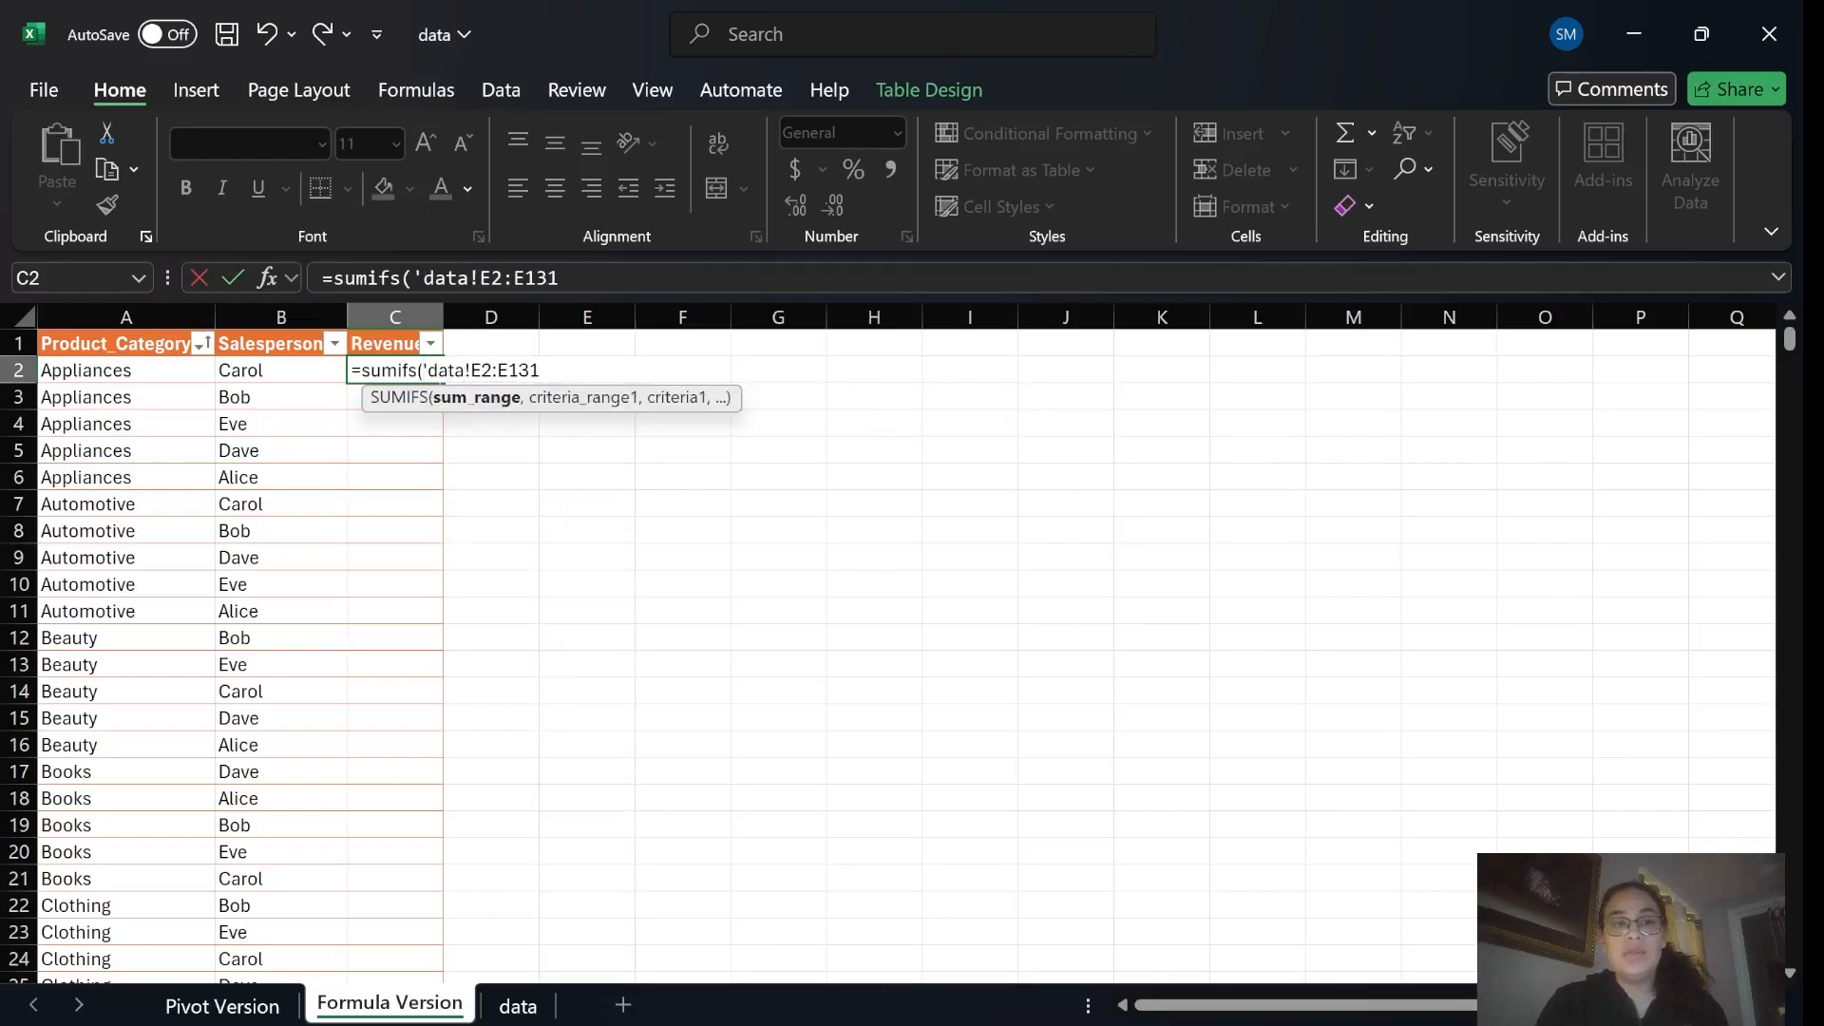
key(BackSpace)
key(End)
text(,)
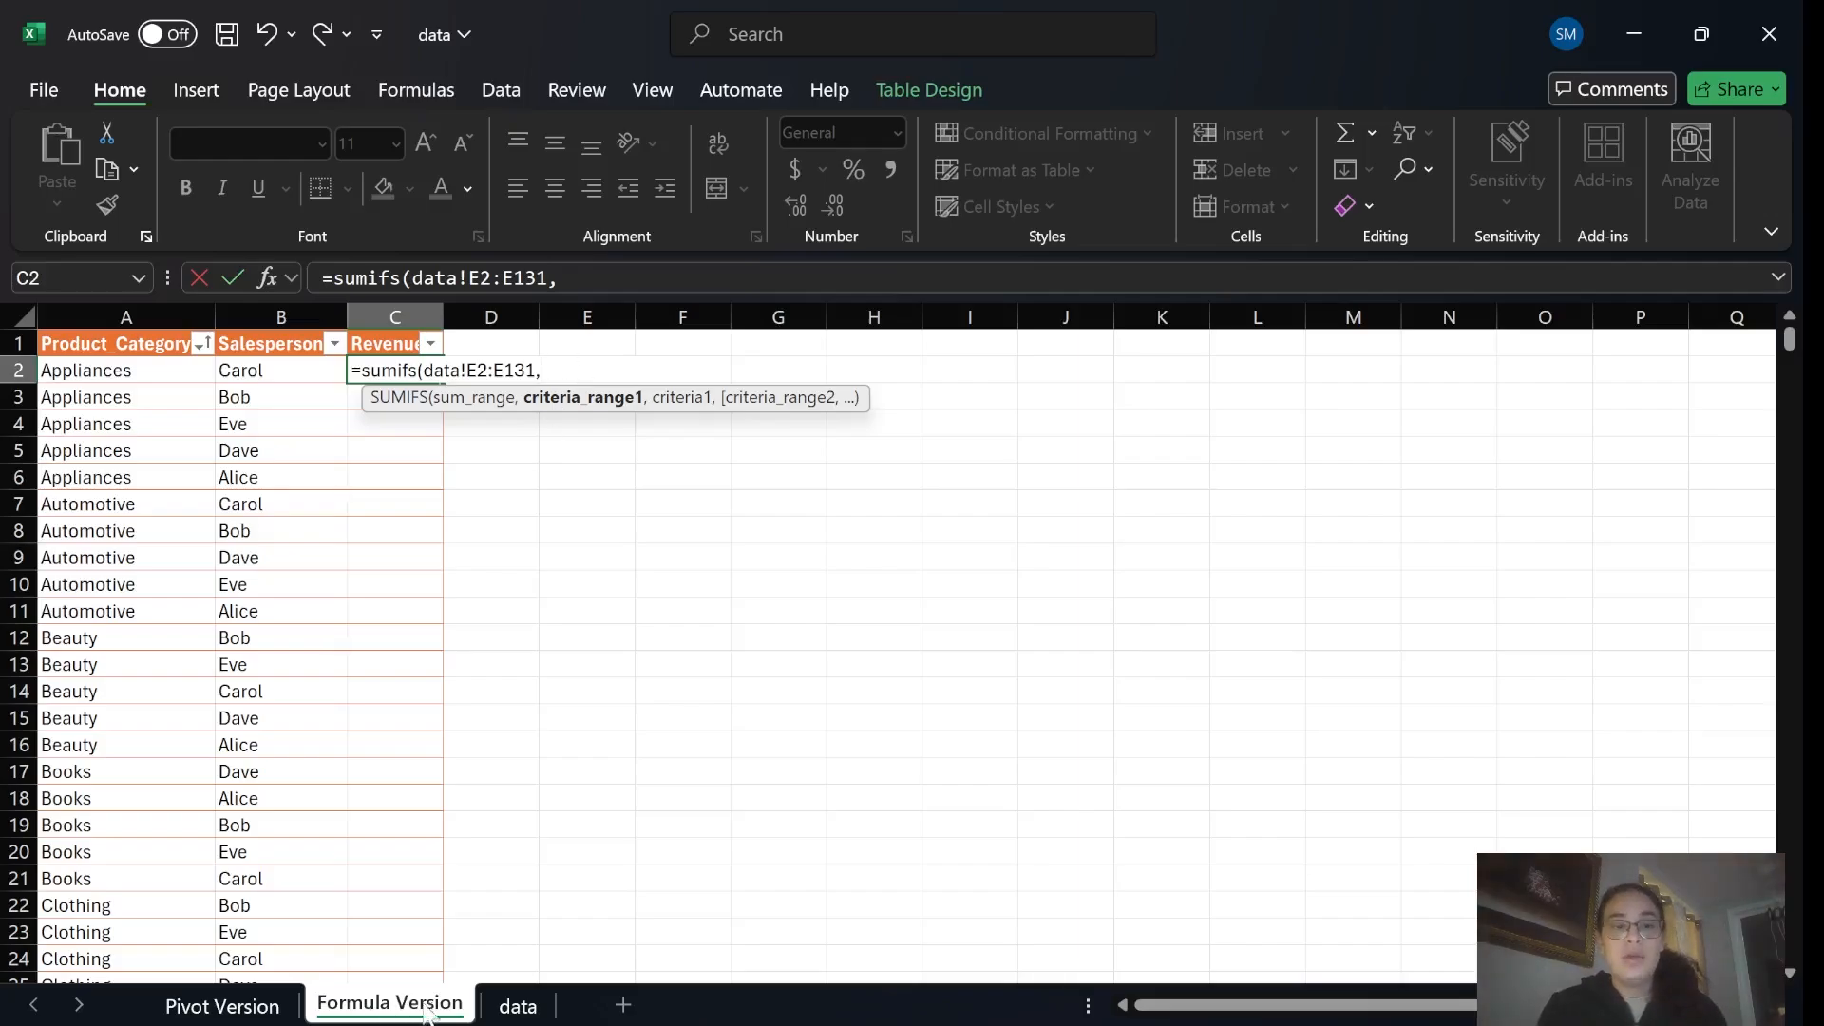
Add the first SUMIFS condition, matching data!A2:A131 to the current row's [@[Product_Category]].
click(518, 1005)
scroll(187, 442, up, 7)
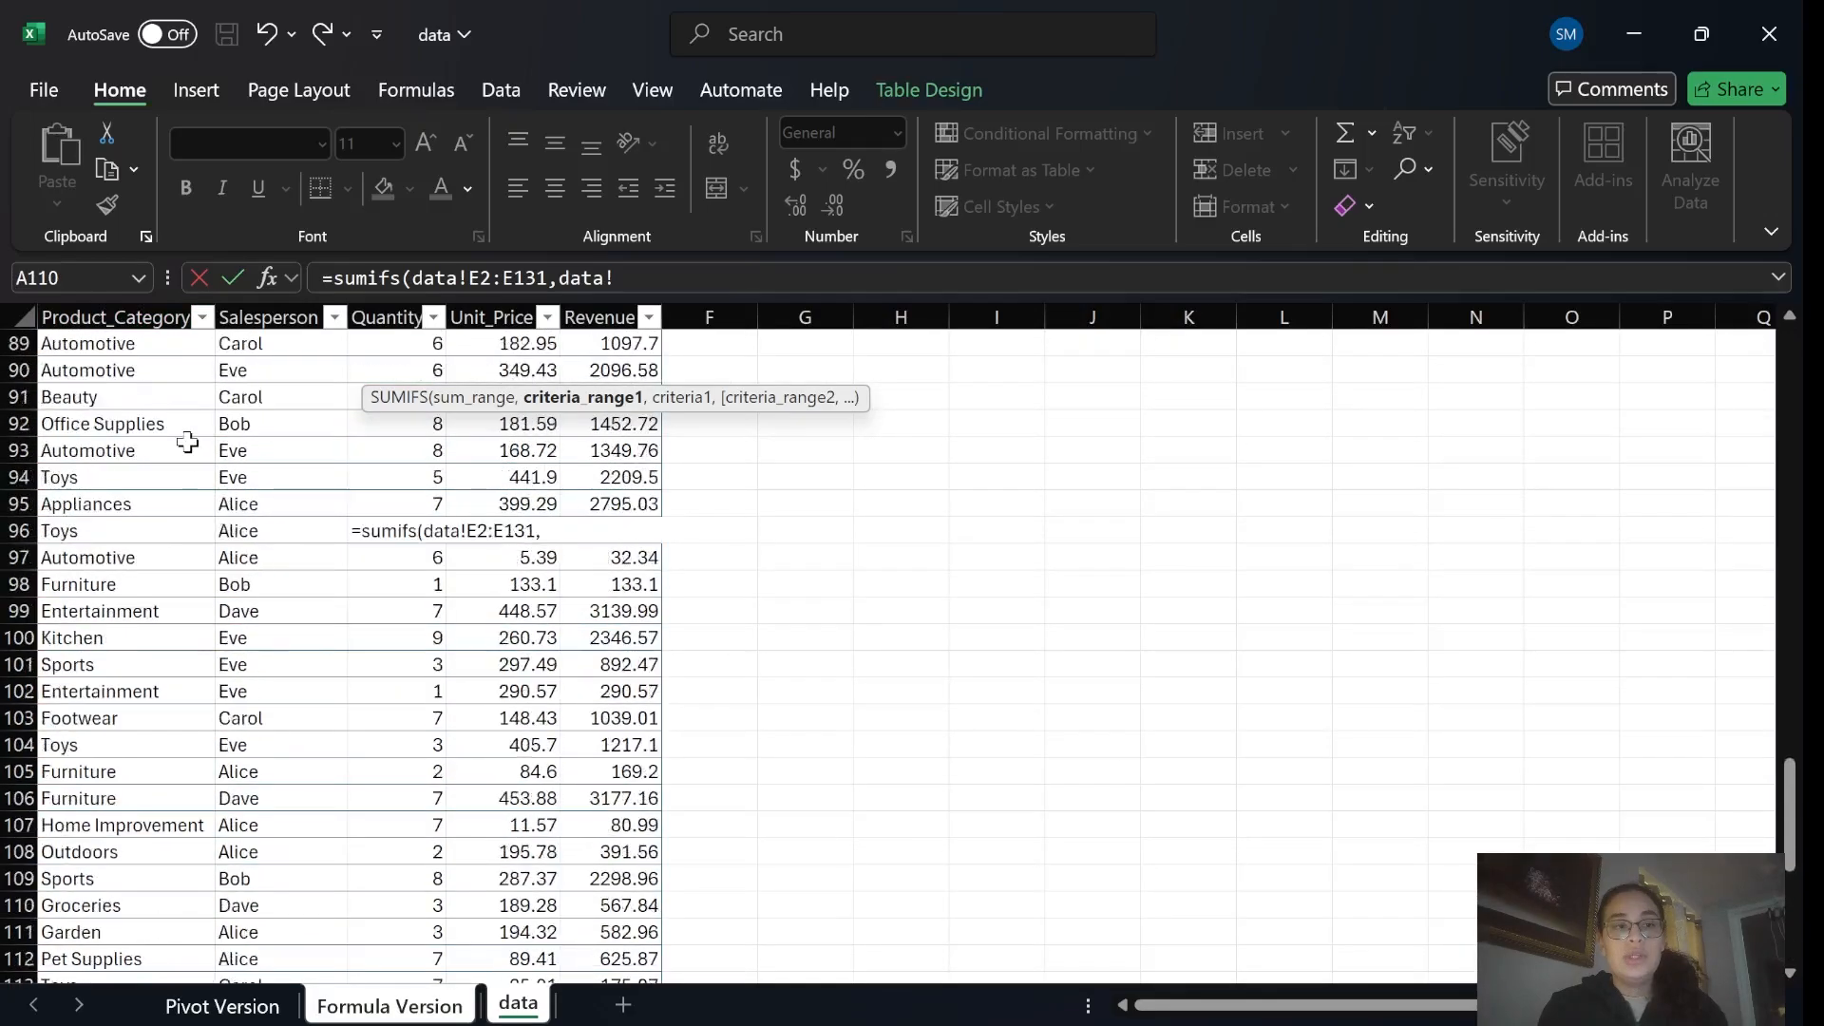
scroll(187, 442, up, 20)
drag(104, 373, 131, 657)
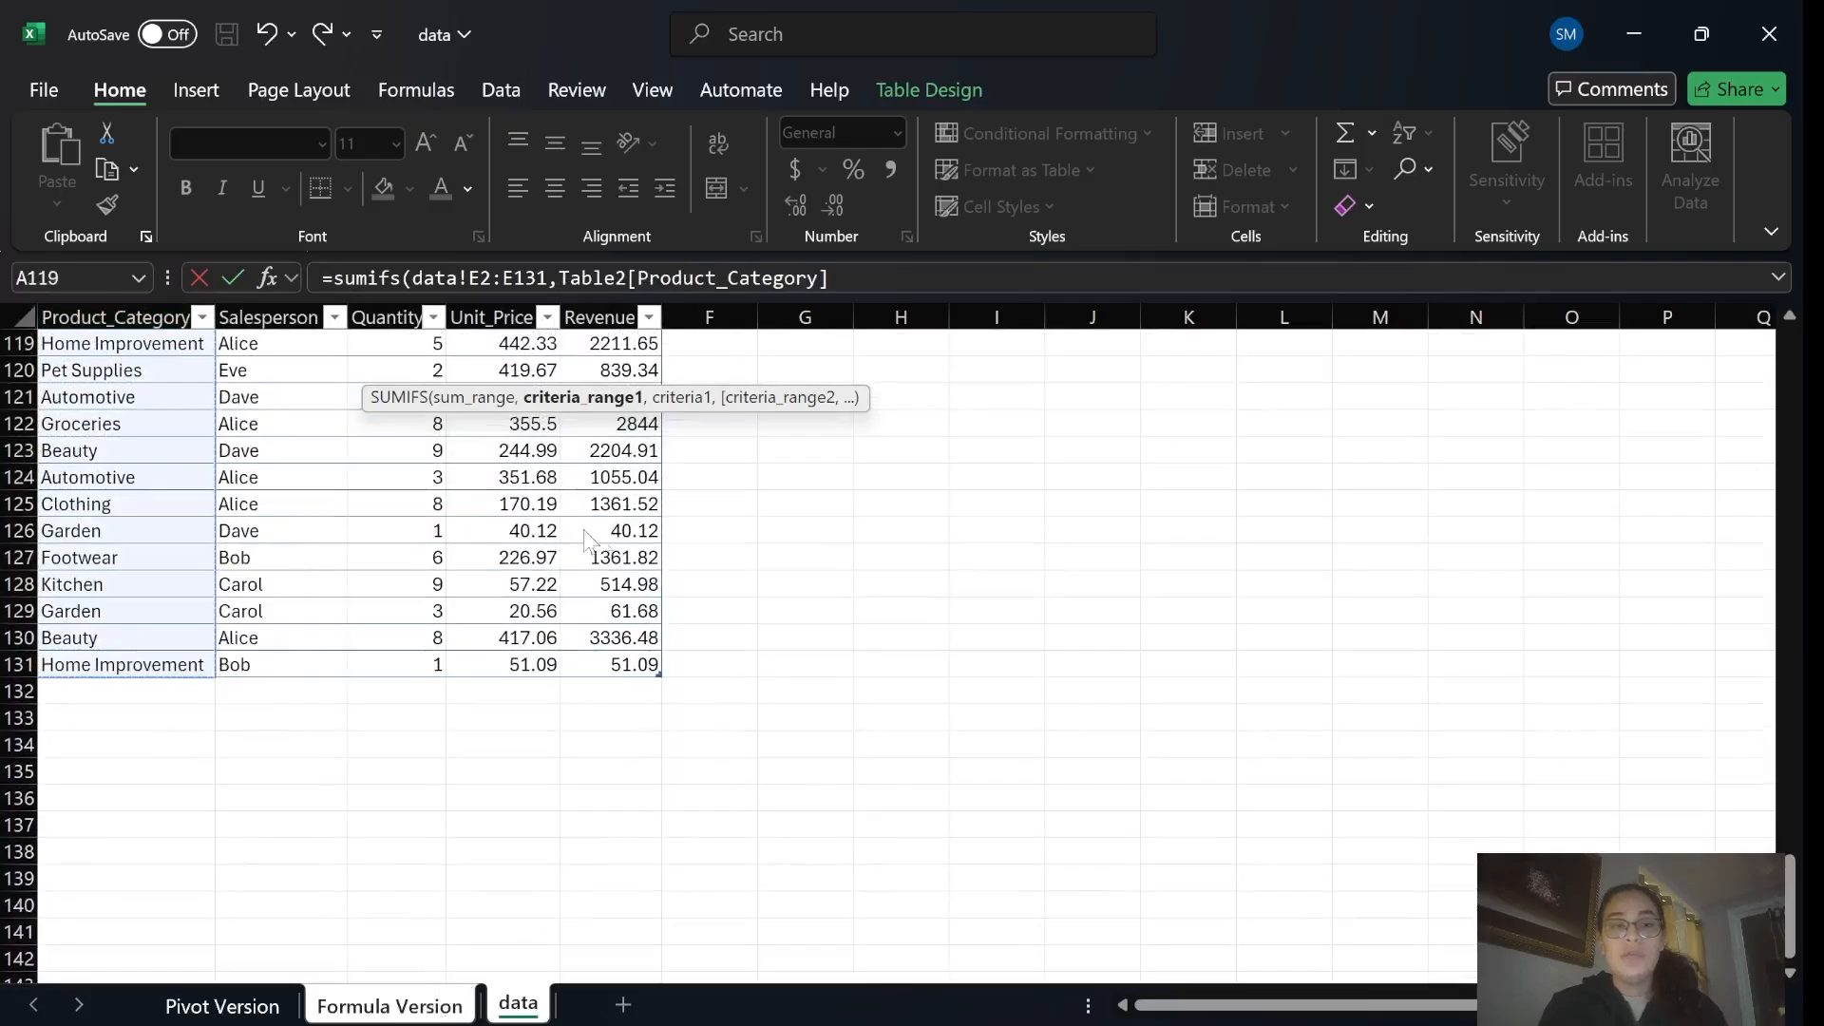
click(397, 1005)
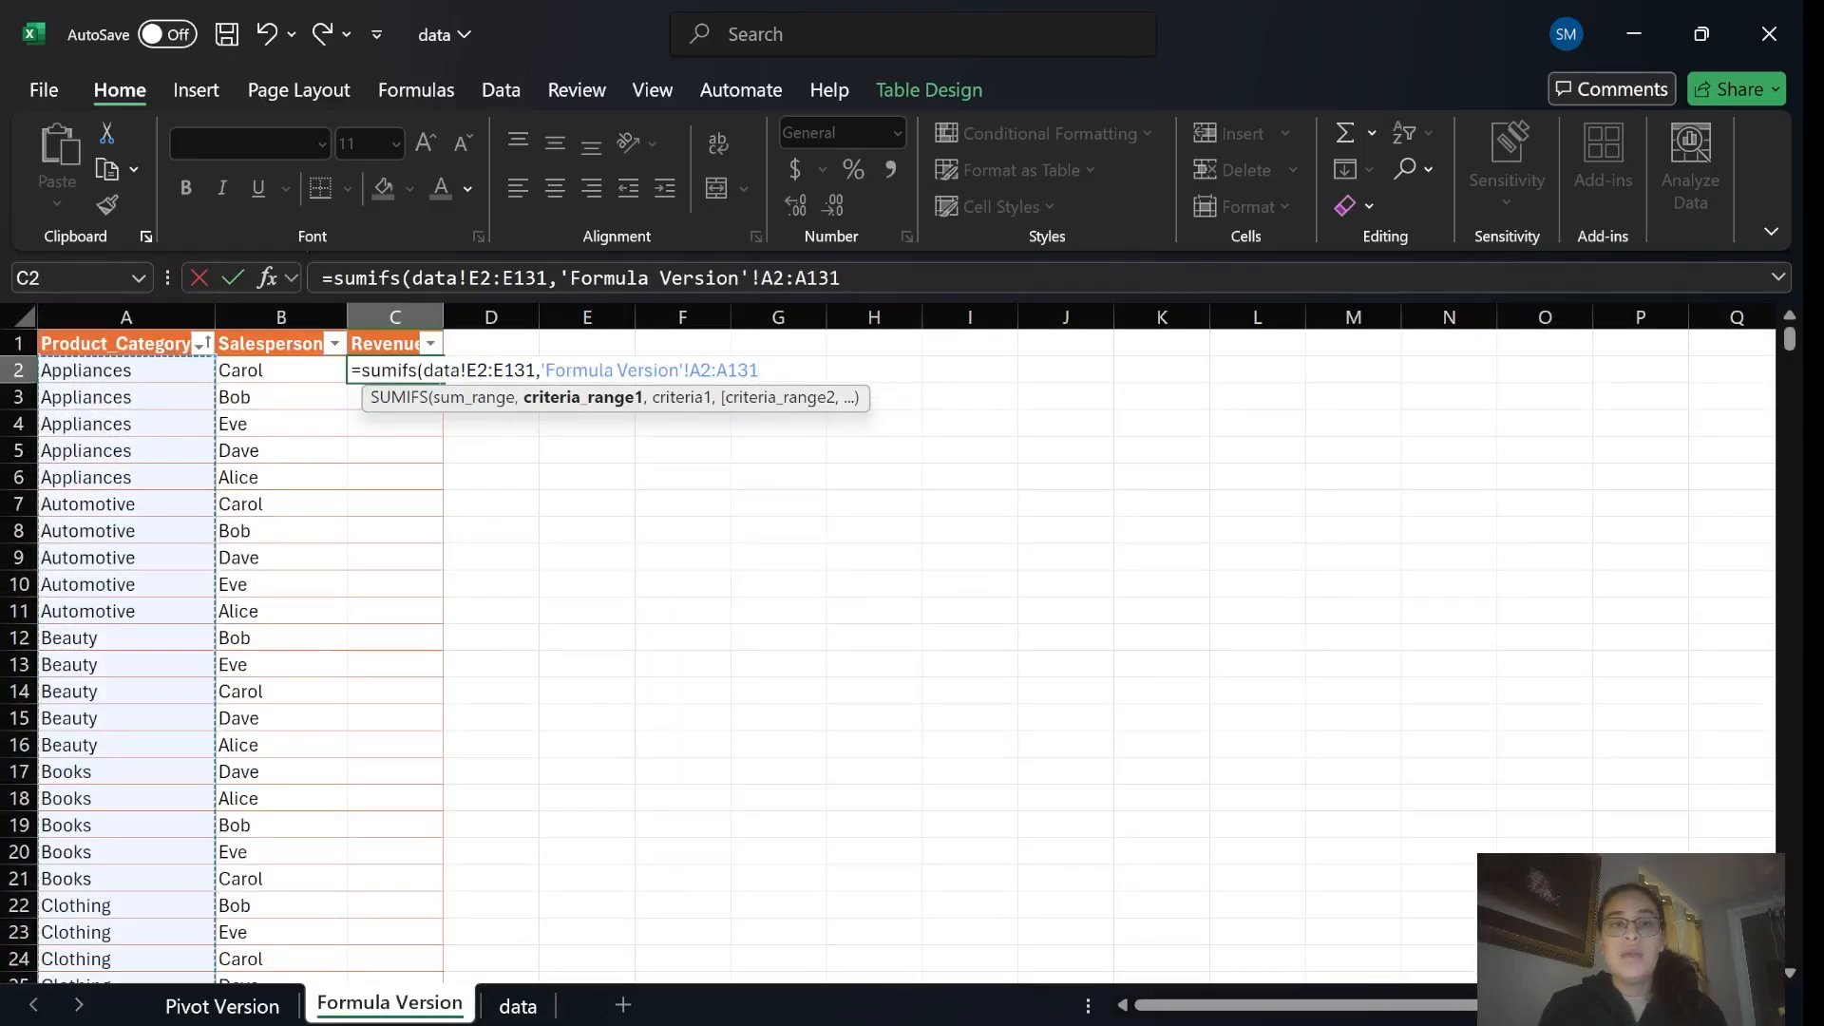
drag(700, 371, 760, 371)
drag(544, 370, 682, 370)
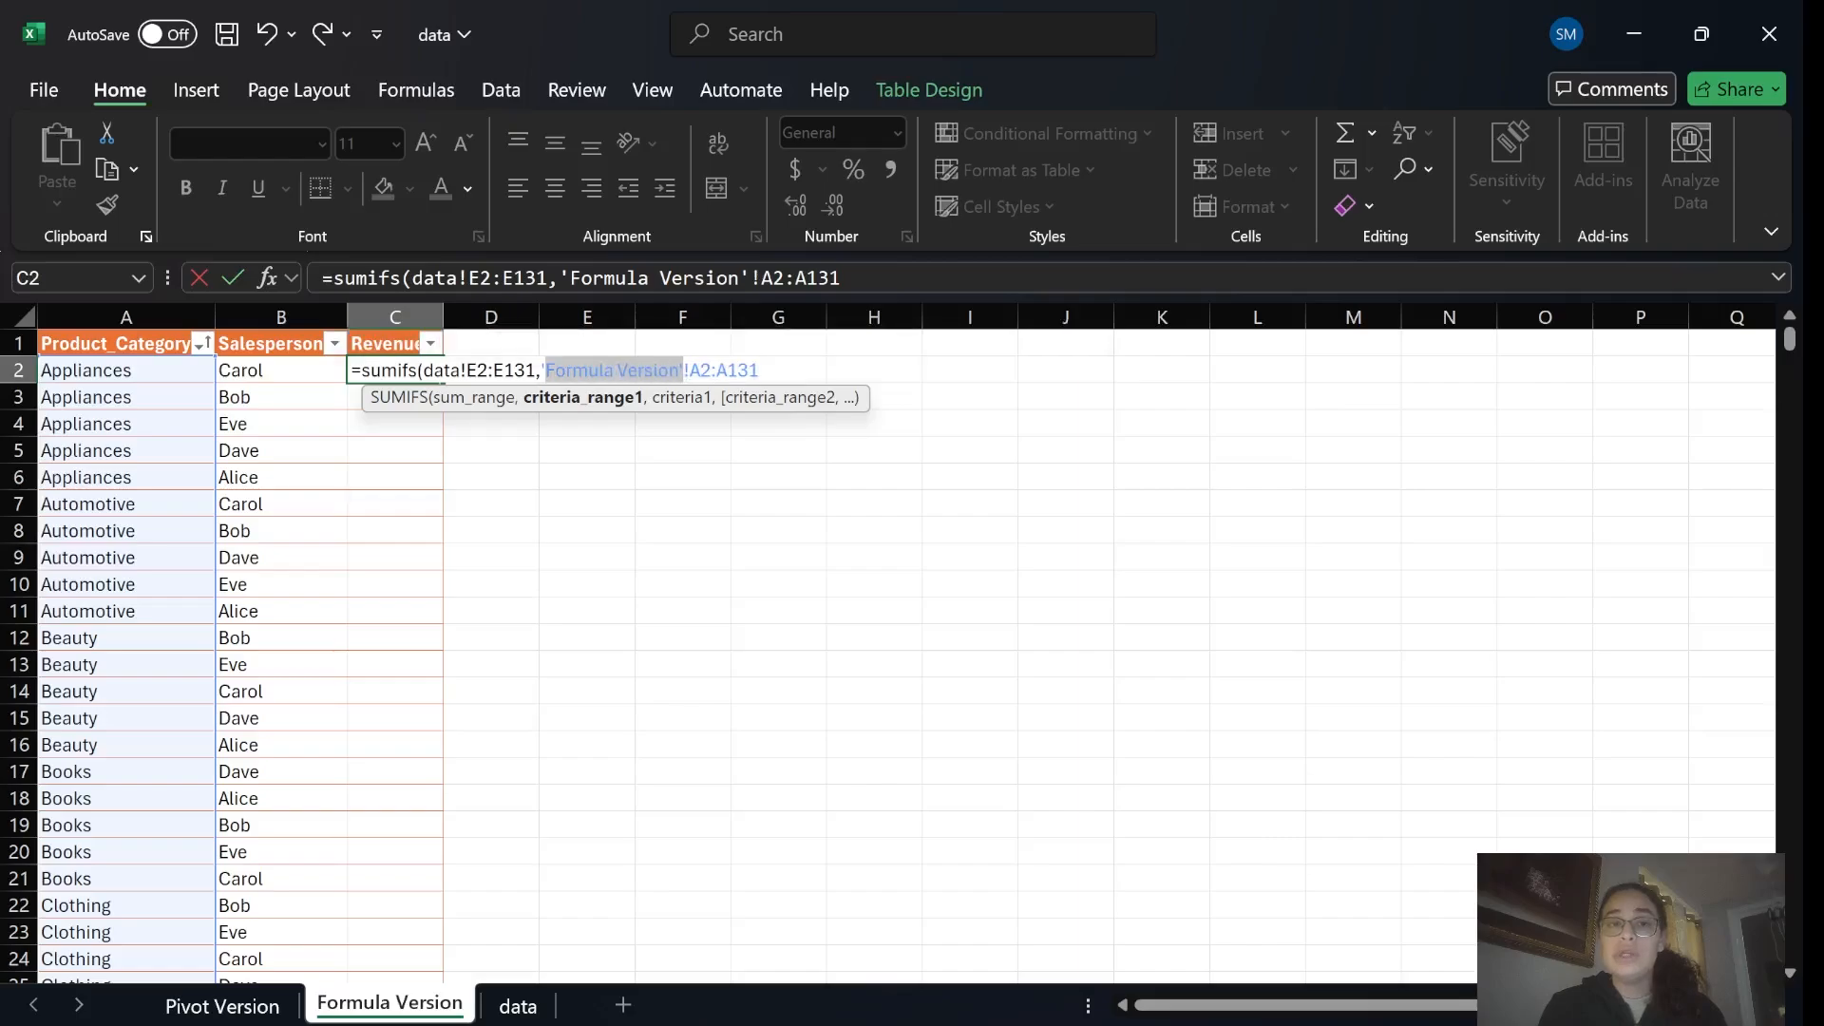
key(BackSpace)
key(BackSpace)
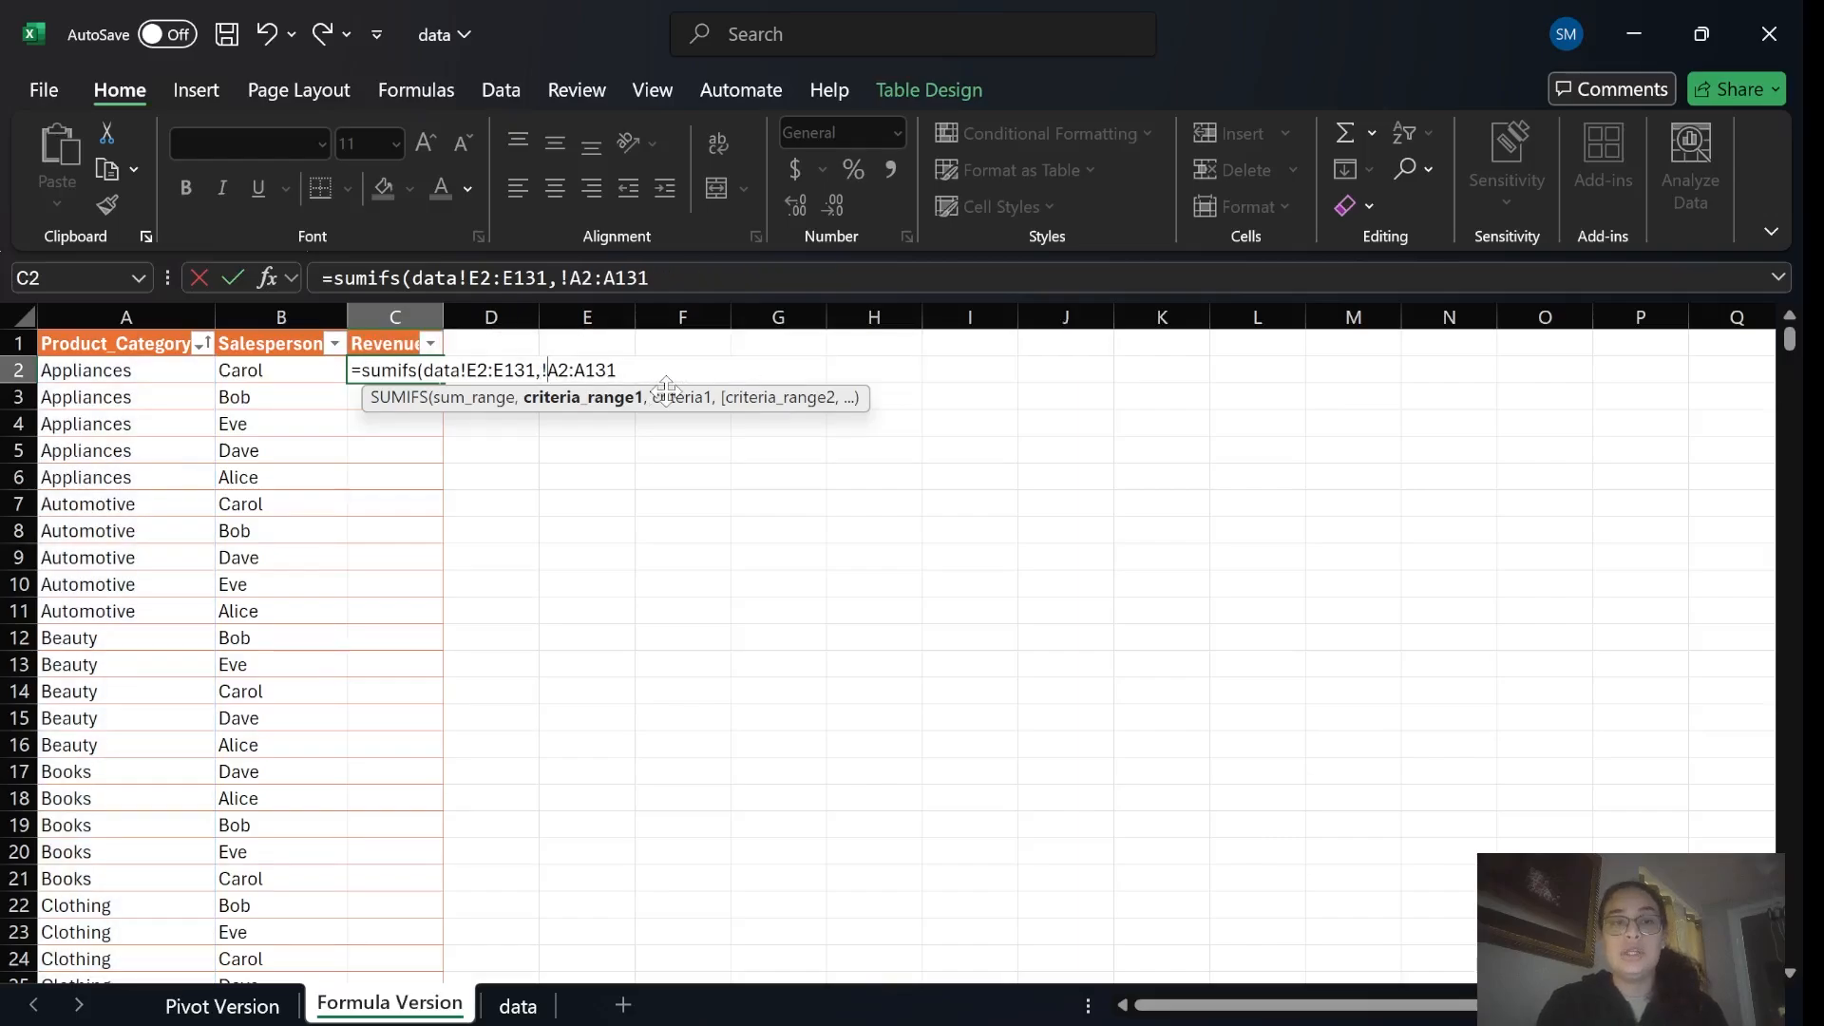
text(data)
key(End)
text(,)
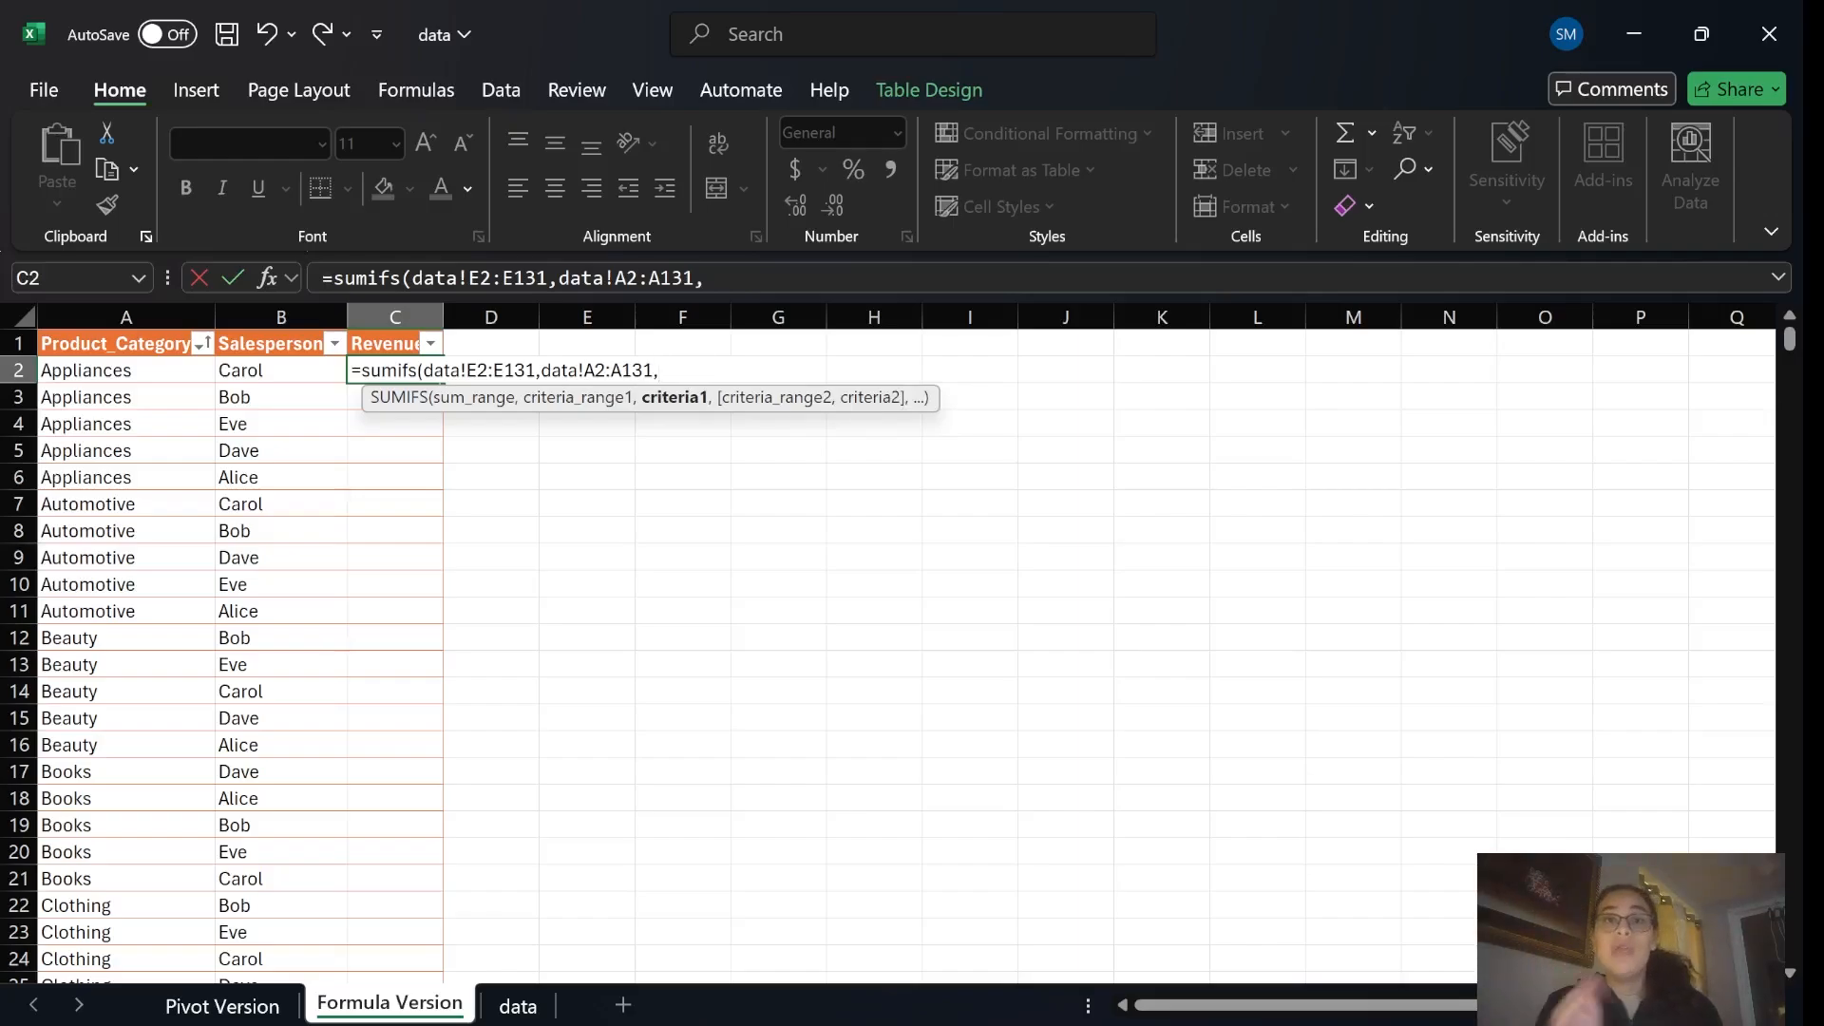
click(156, 373)
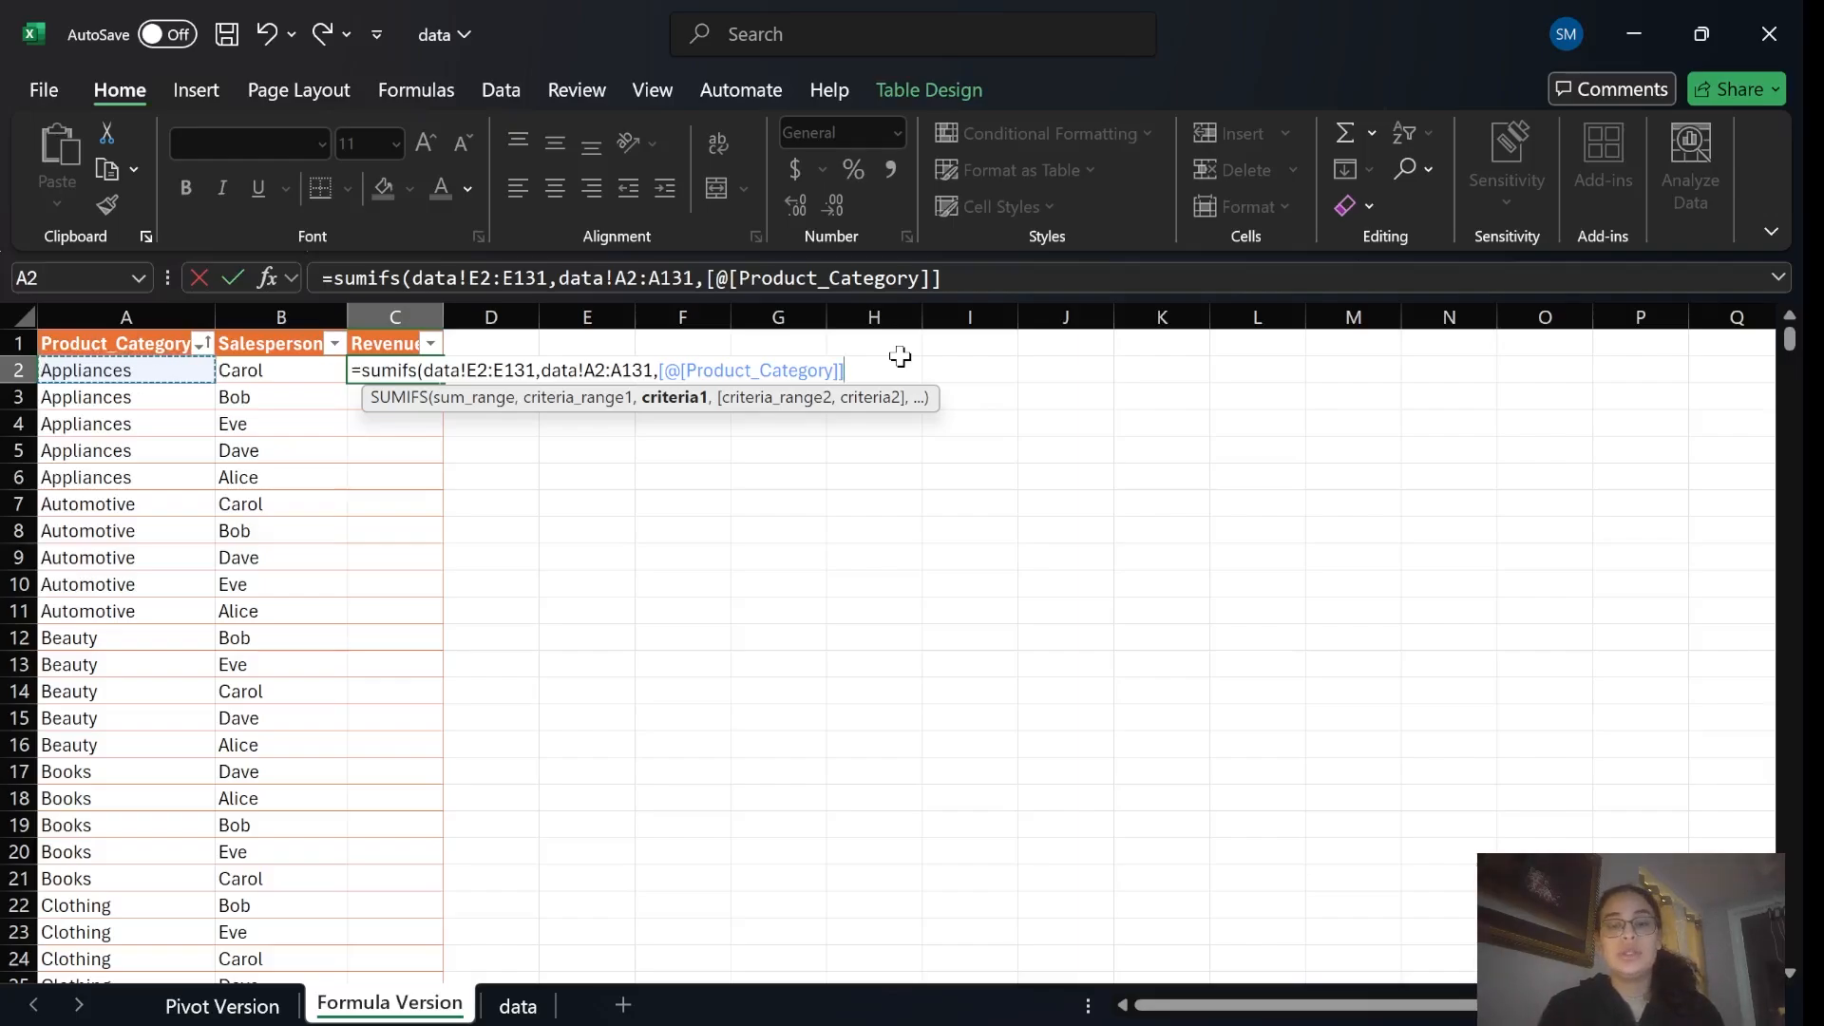
text(,)
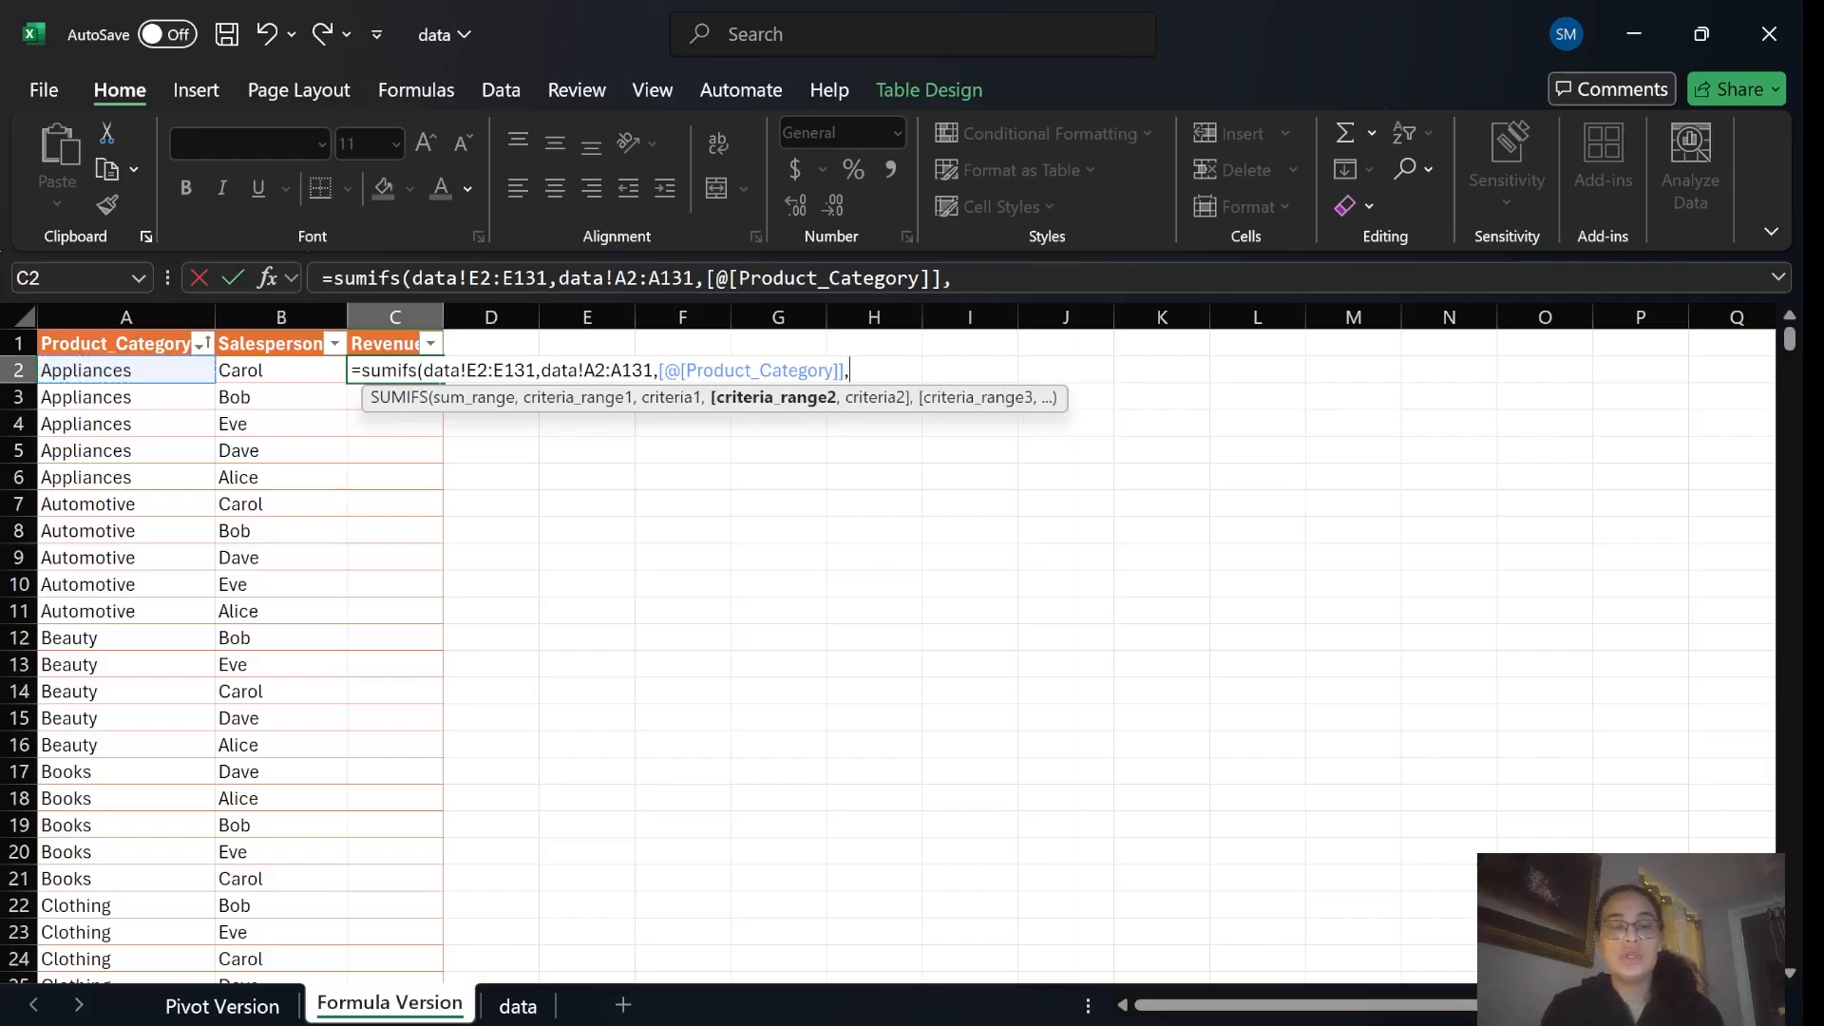
click(518, 1006)
drag(1790, 874, 1790, 328)
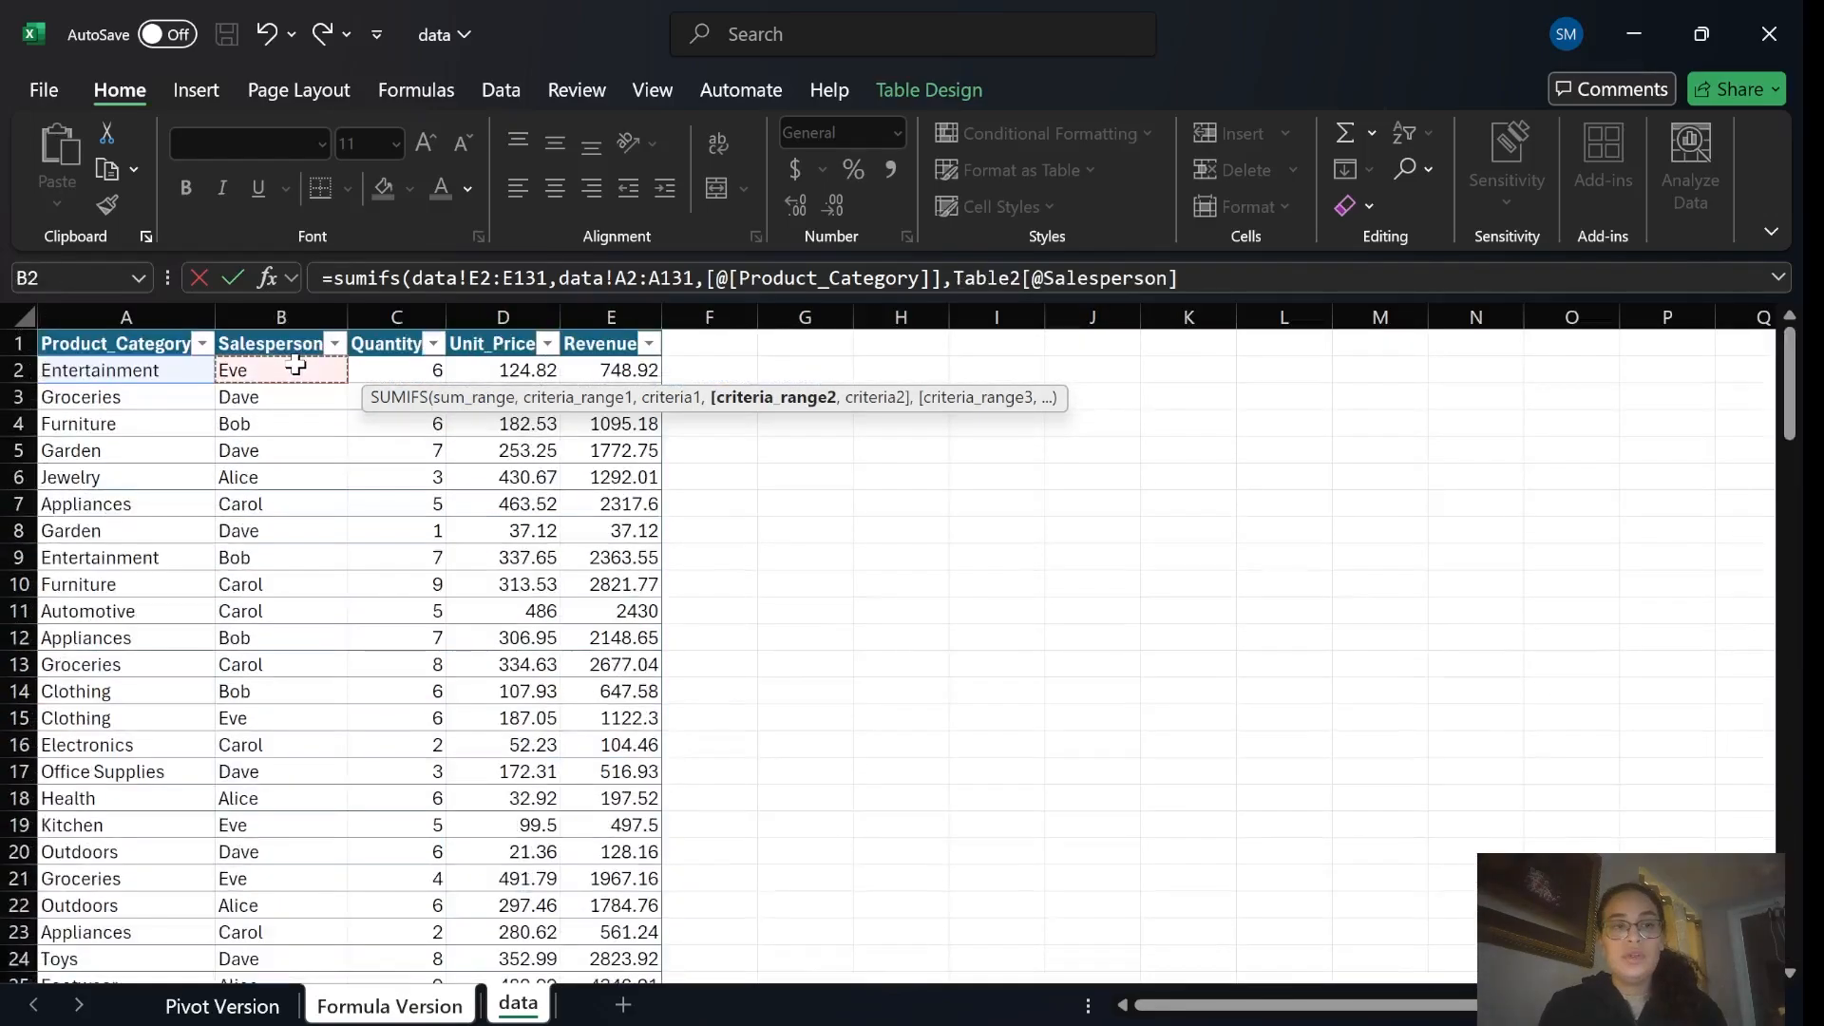
drag(305, 367, 285, 424)
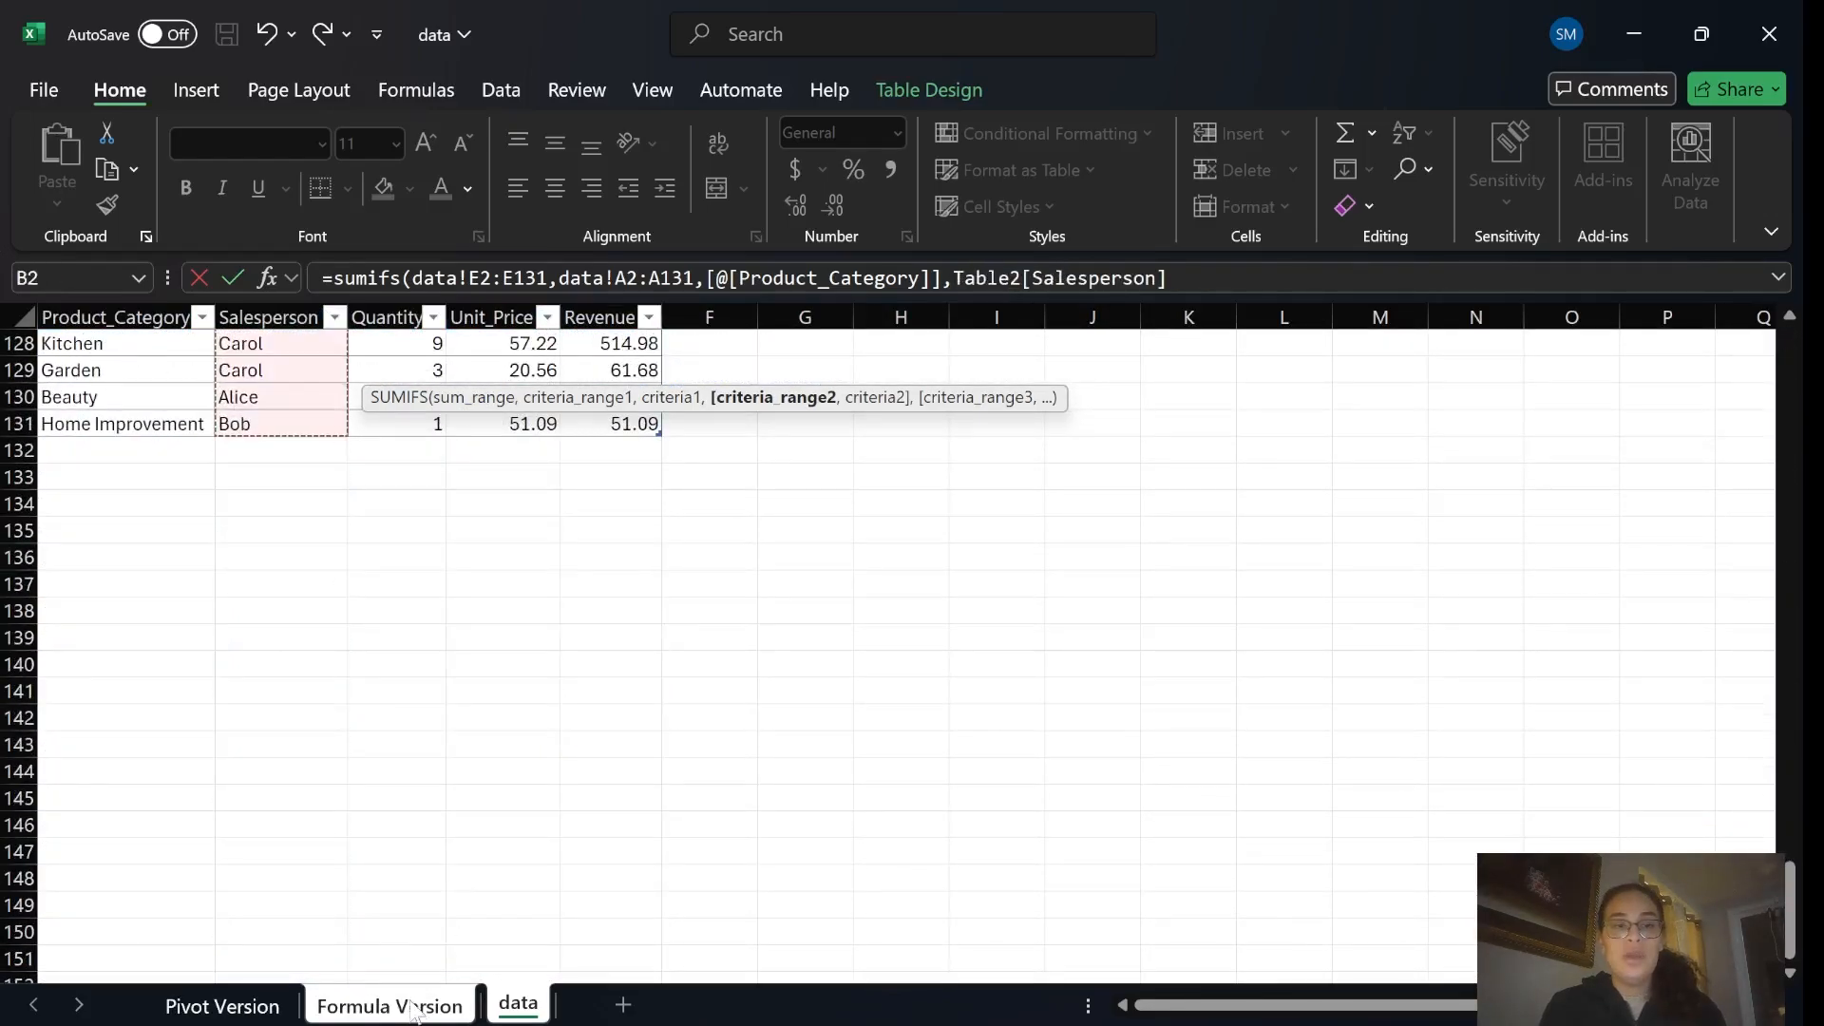
click(408, 1004)
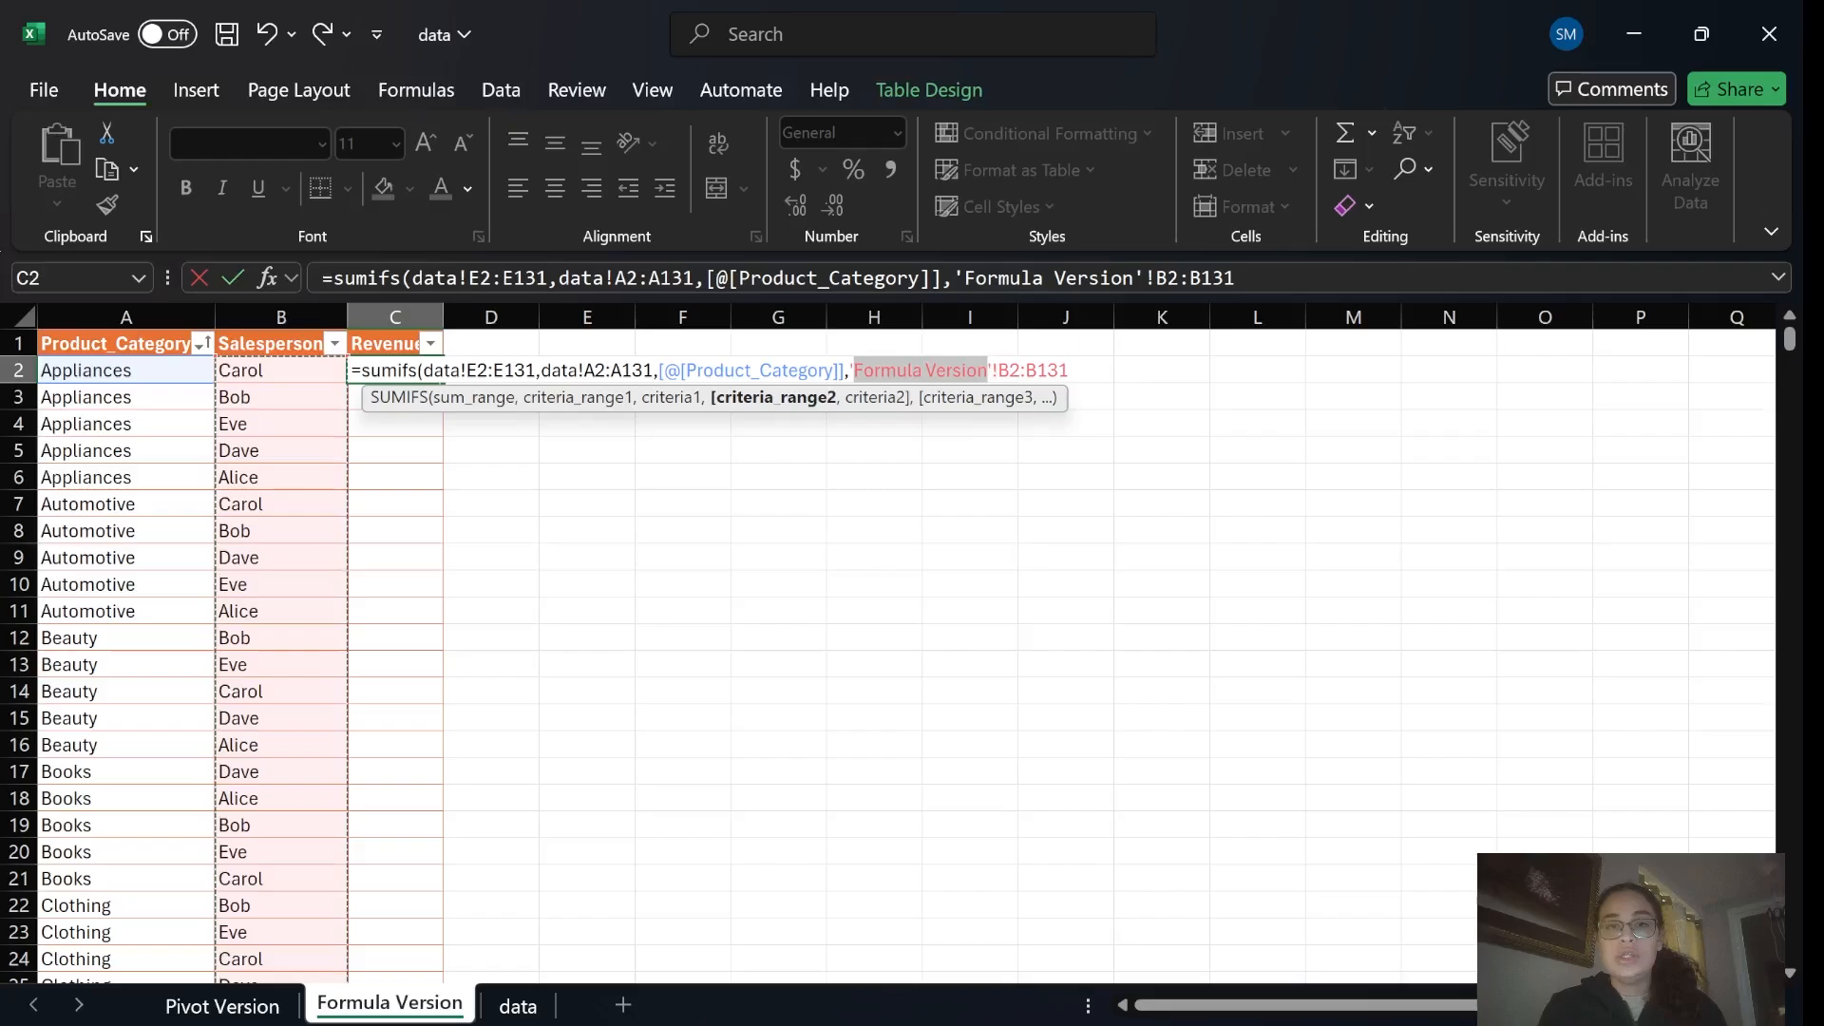
key(ctrl+z)
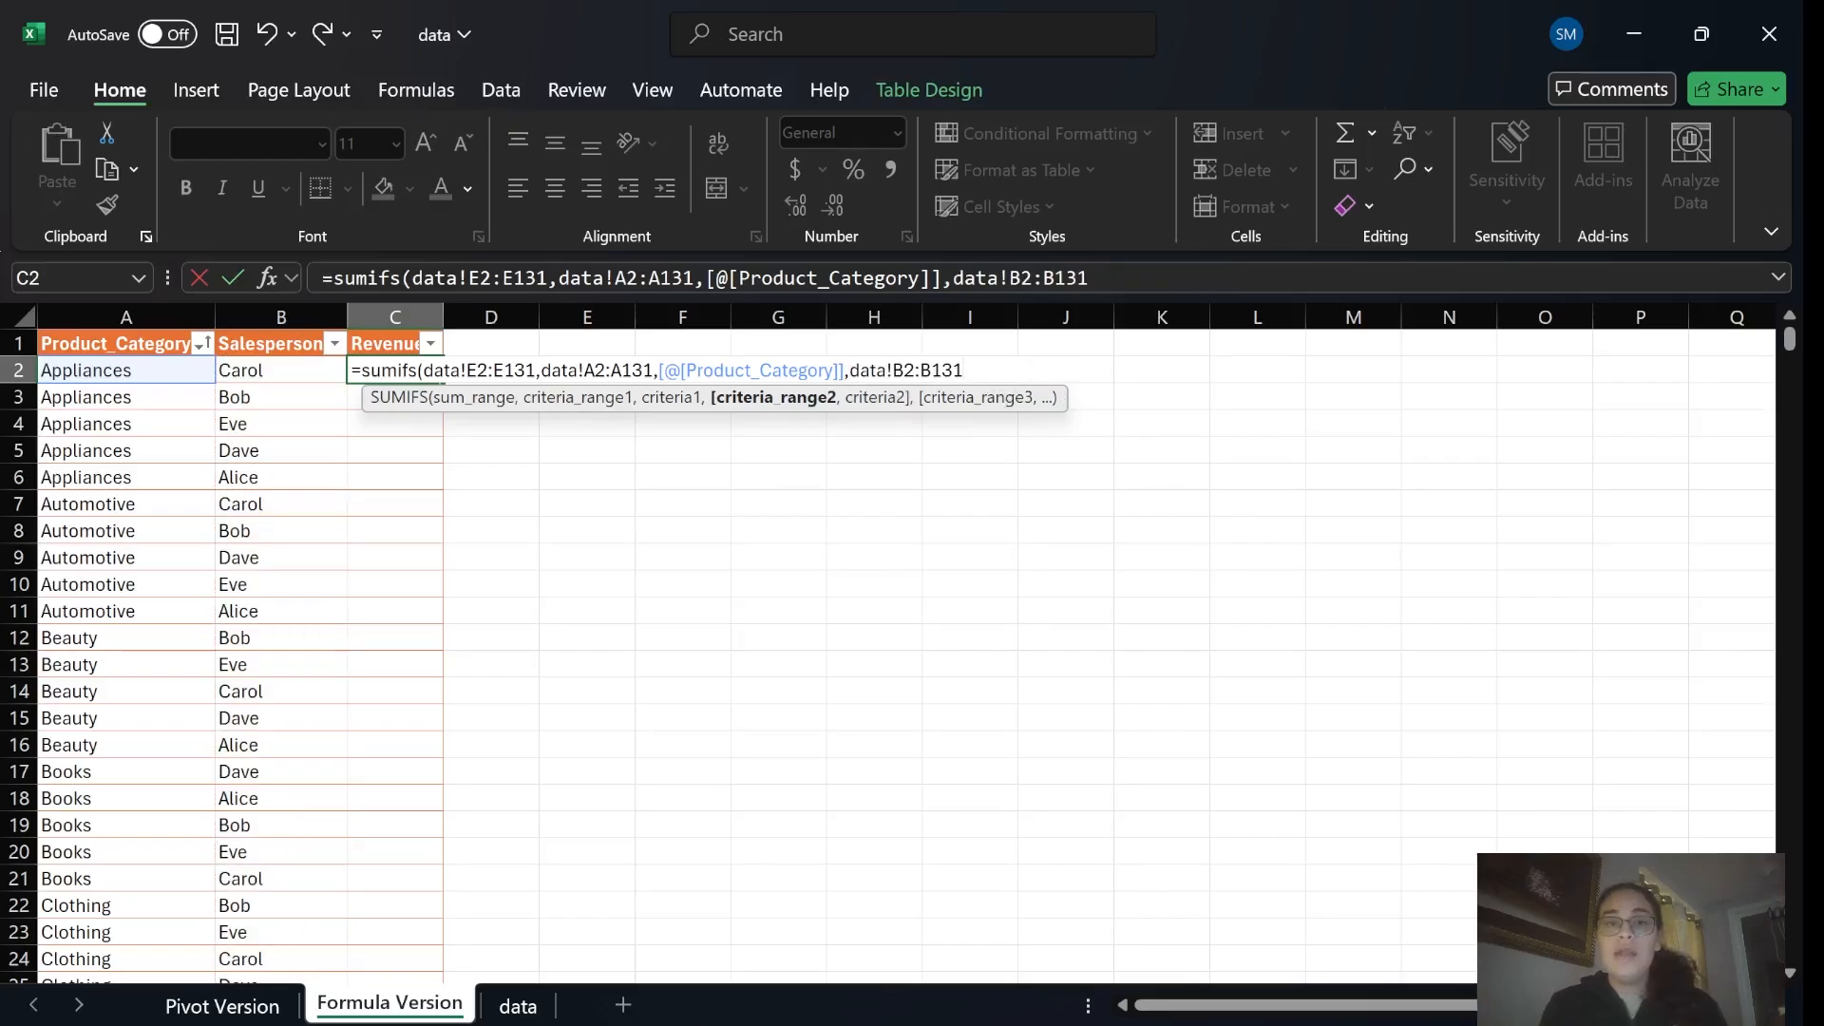
text(,)
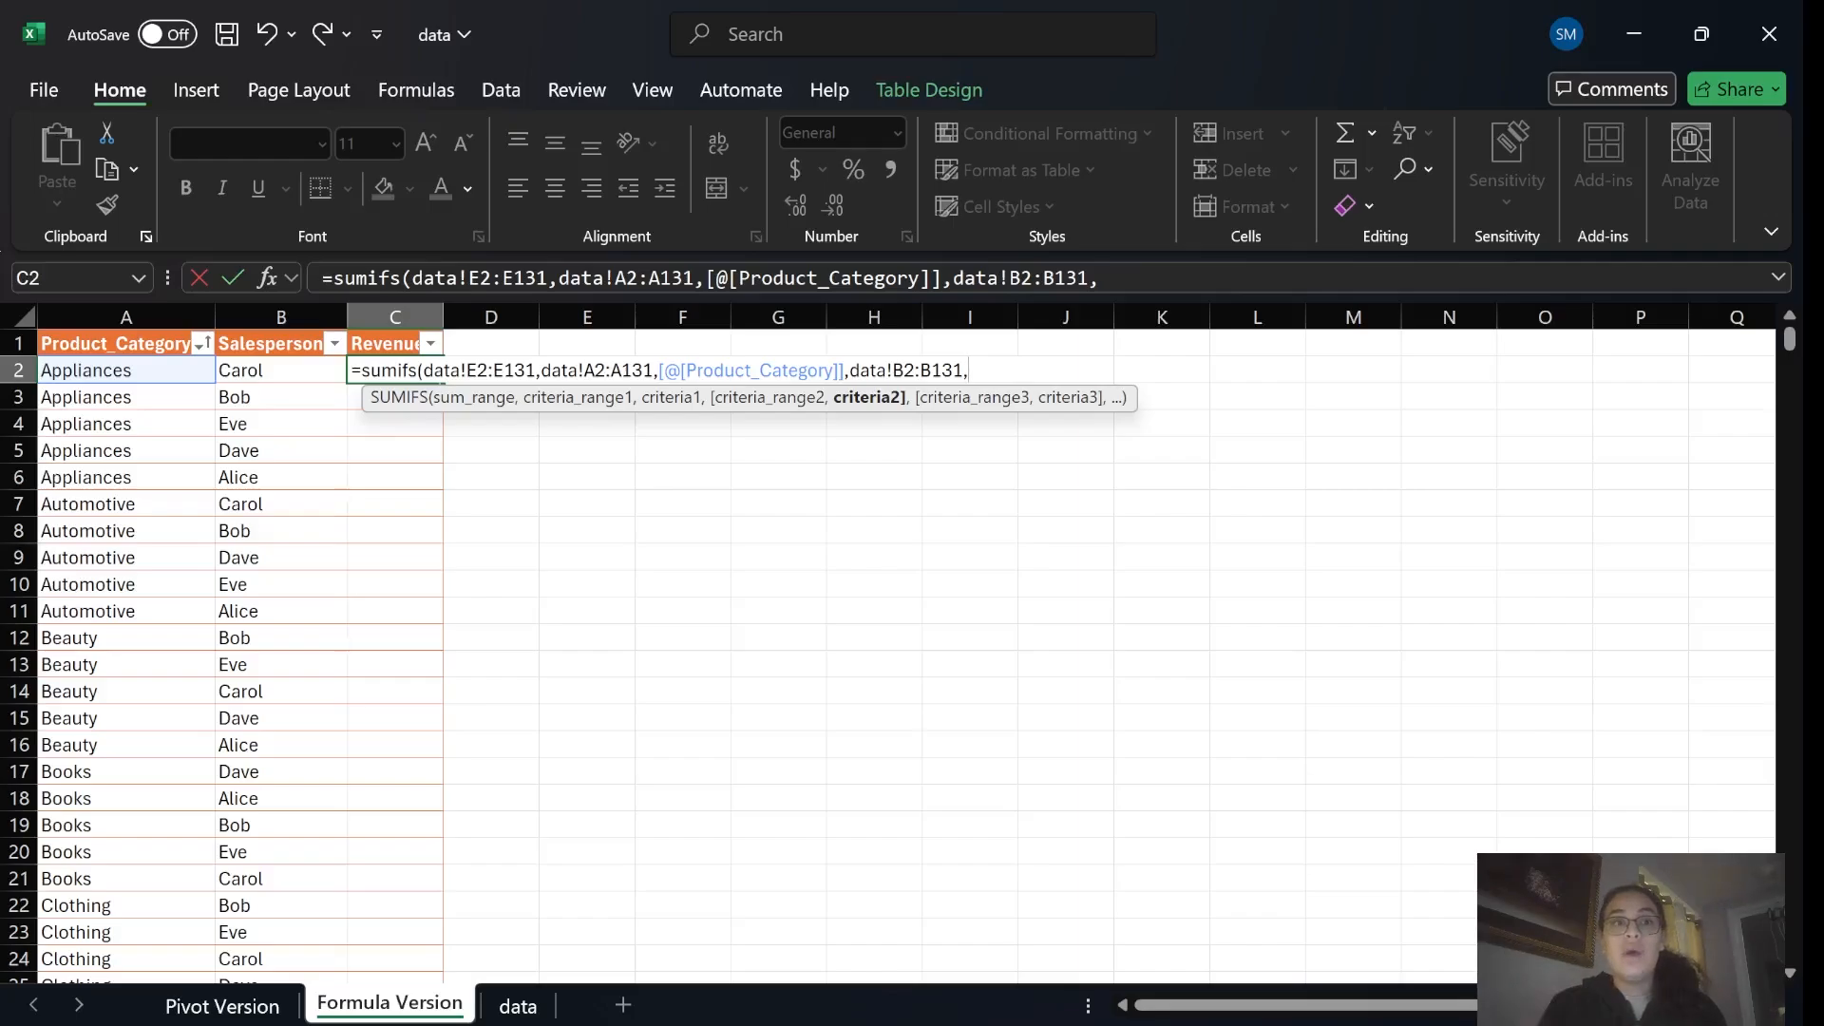
click(287, 371)
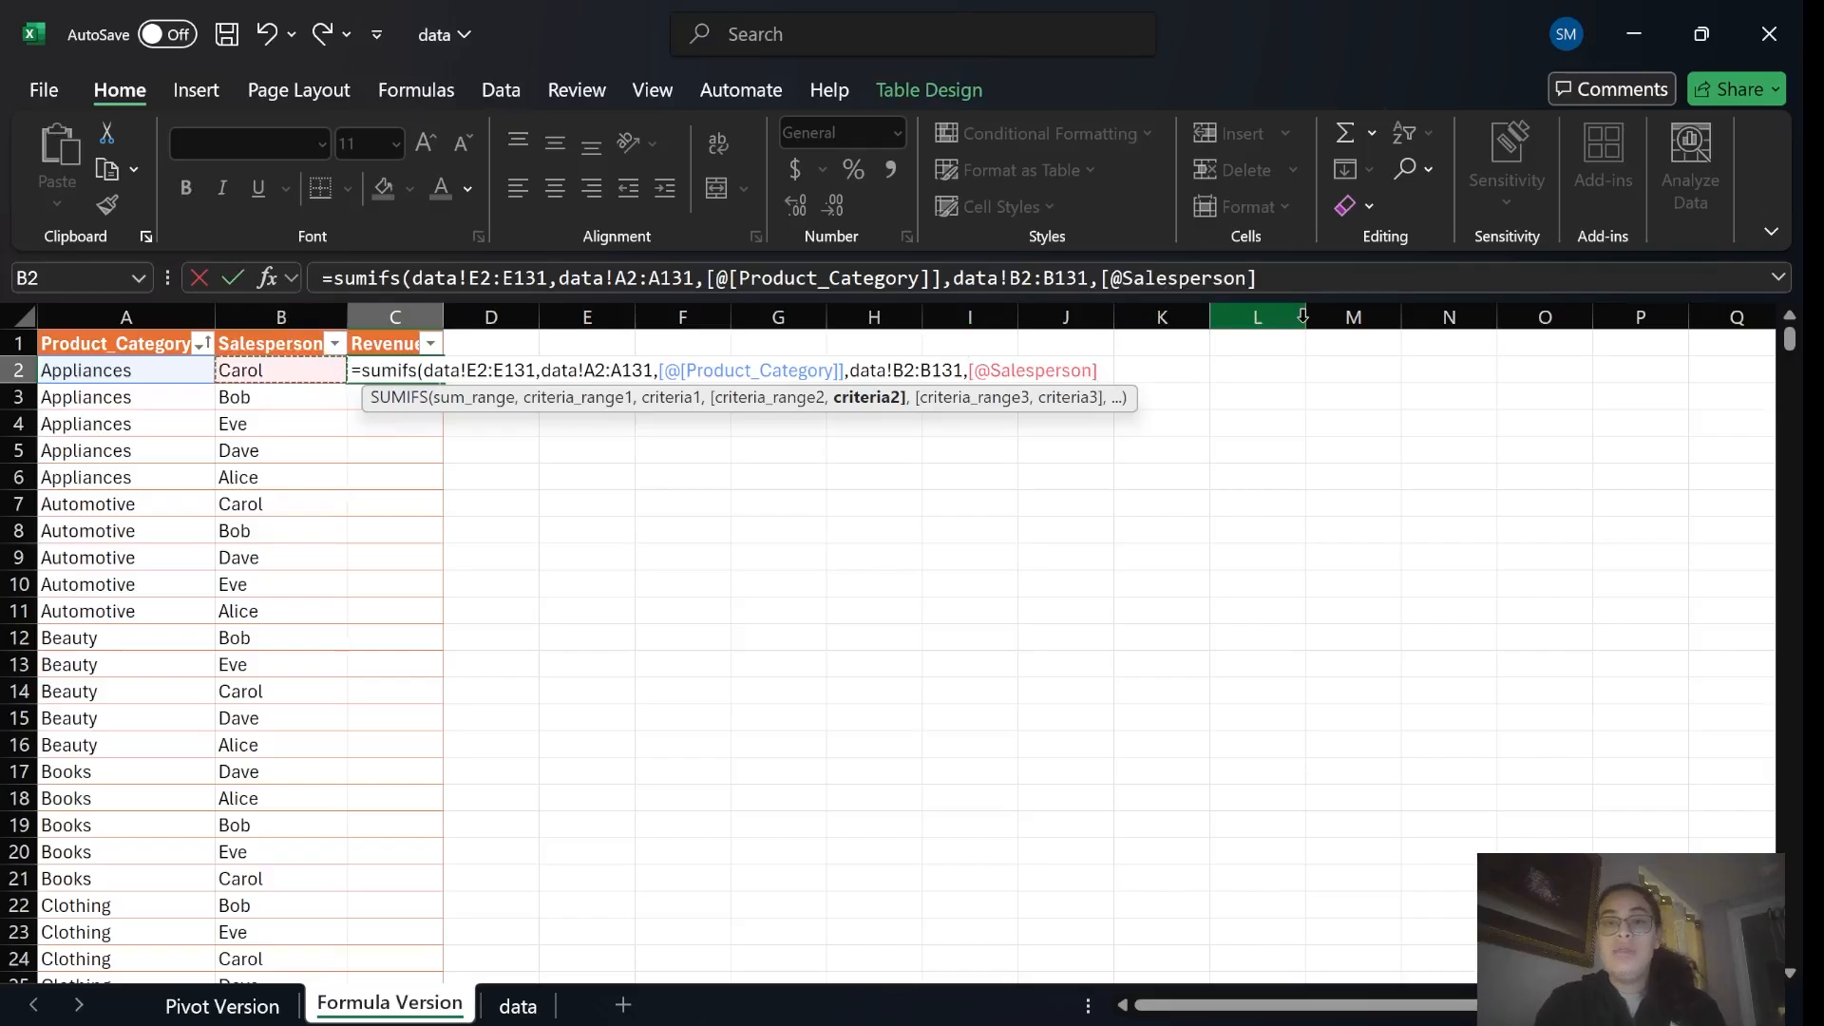
text())
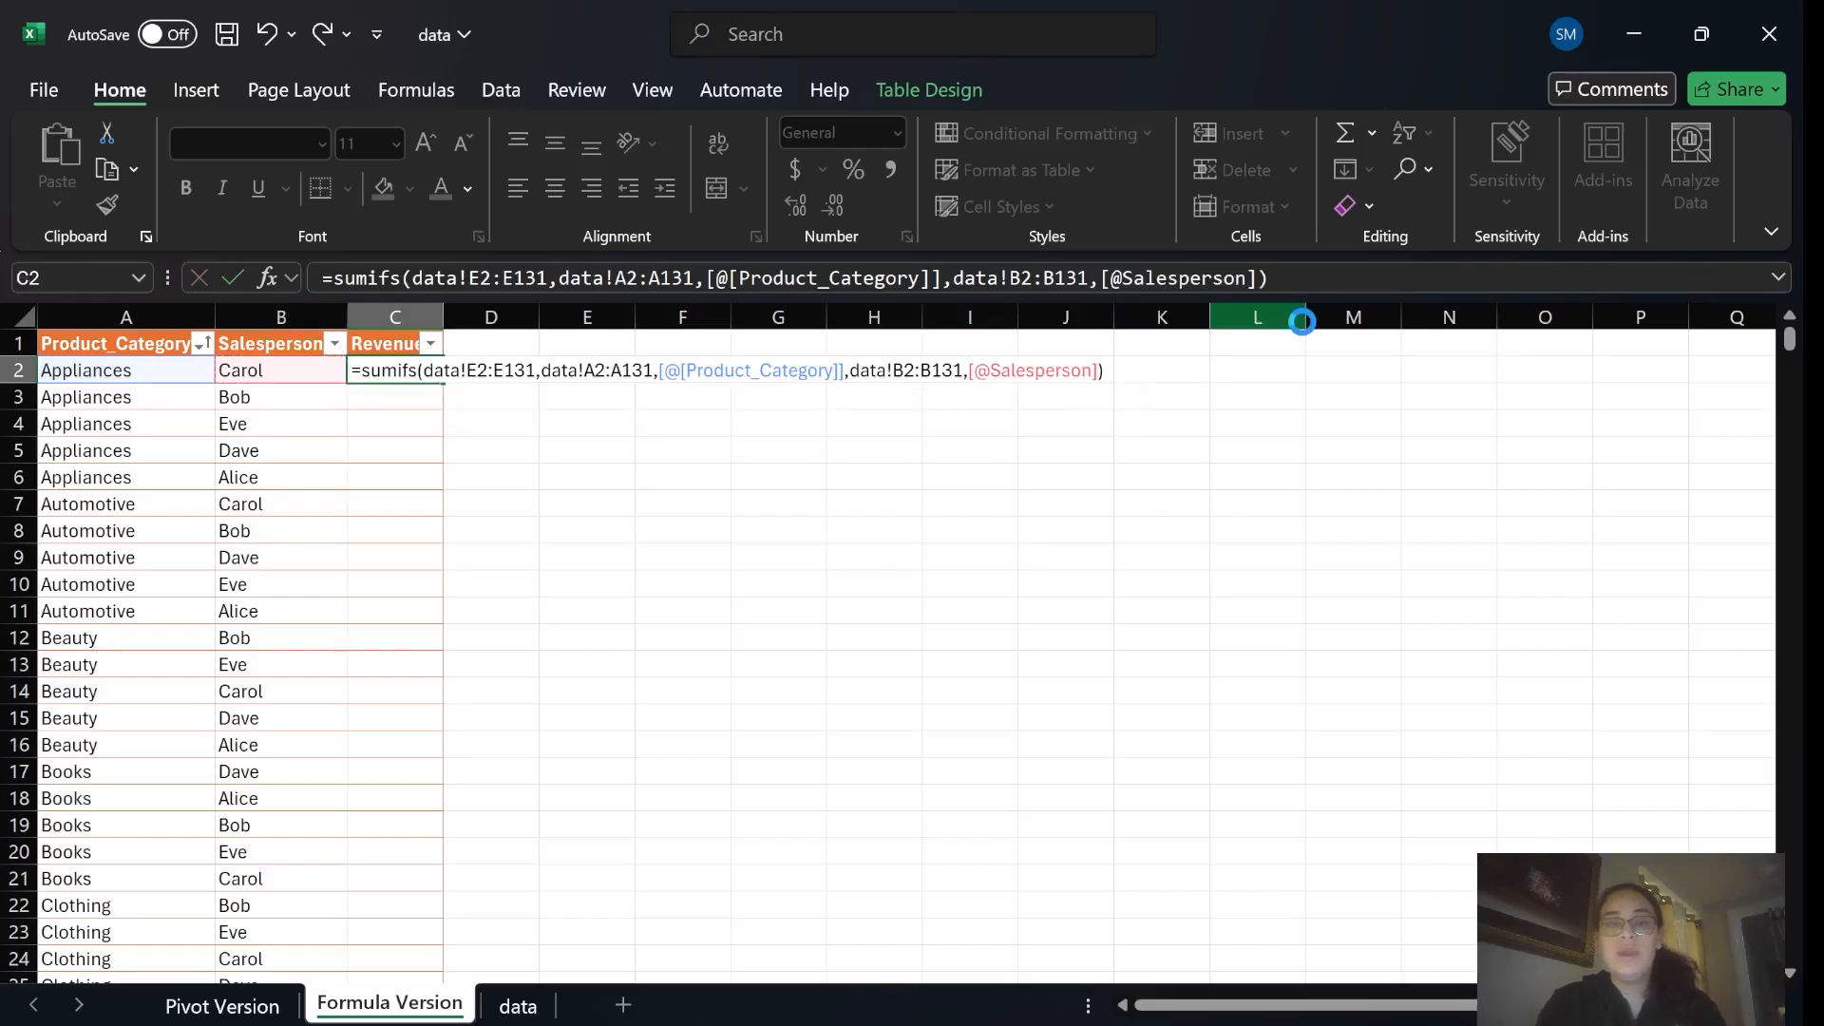
key(Return)
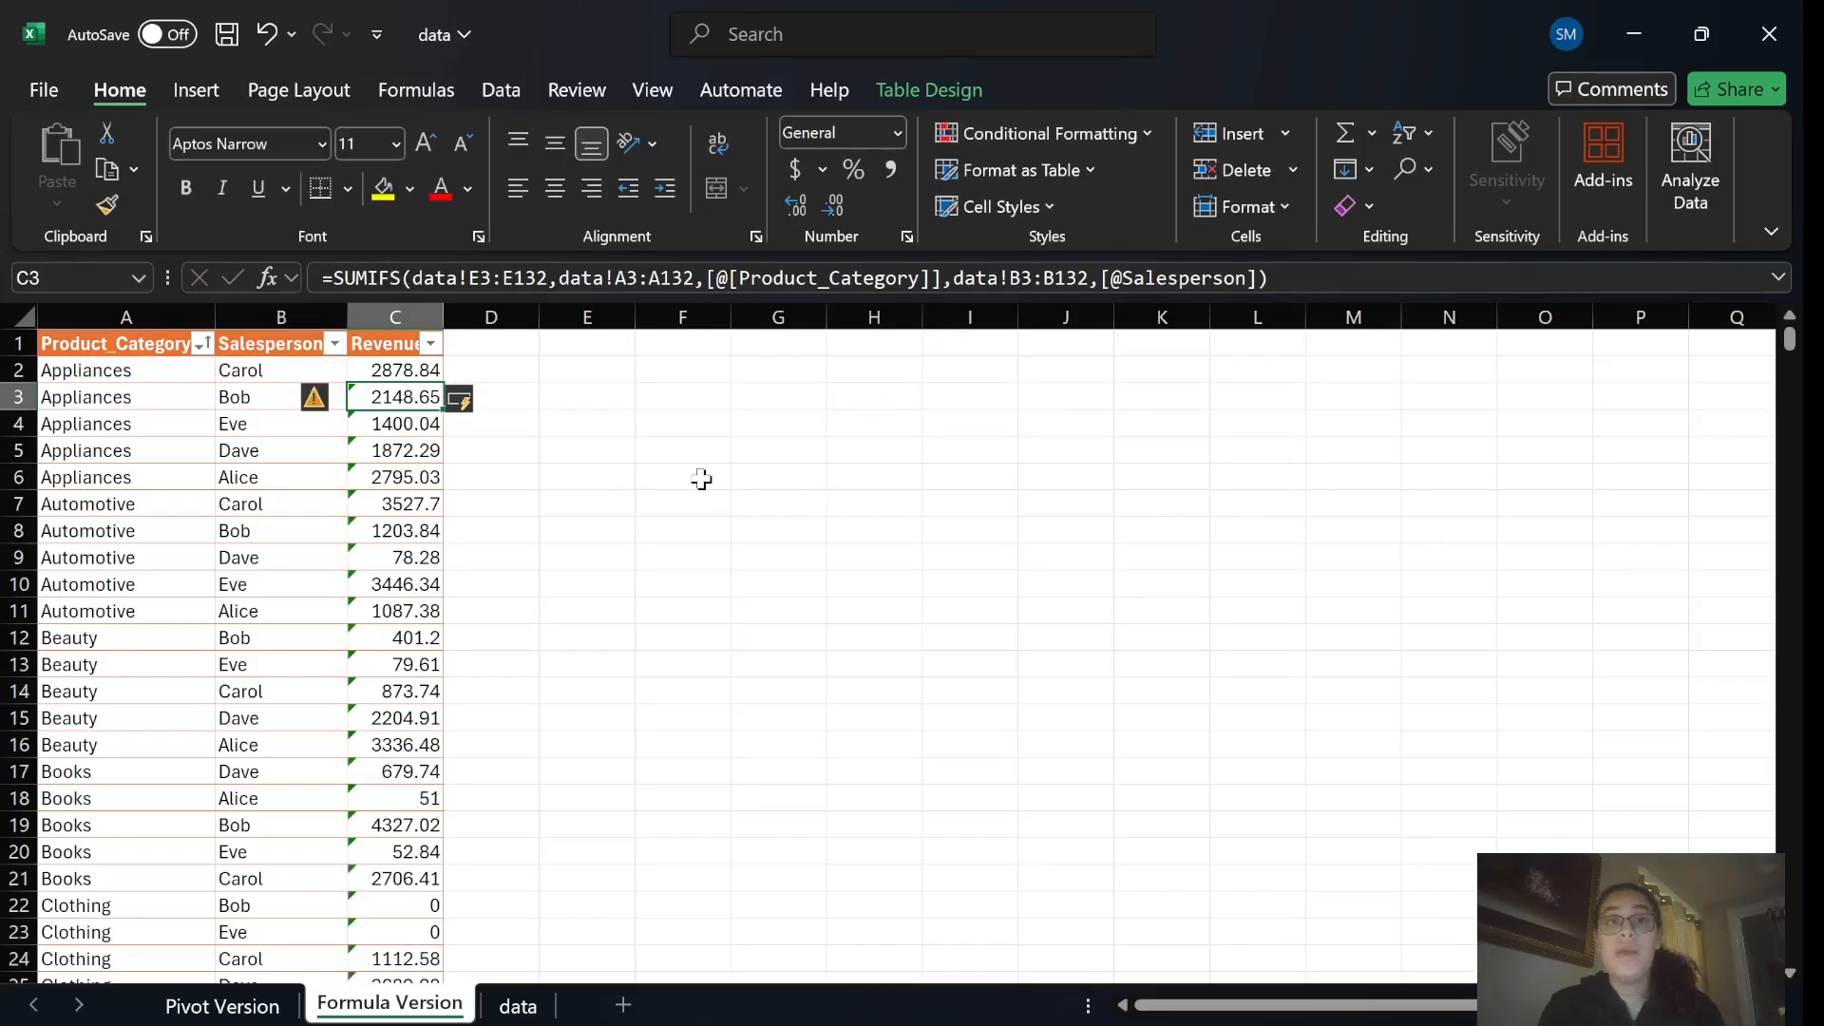
Copy the Appliances salespeople and revenues from B2:C6 of Formula Version to the Pivot Version sheet, starting at H3.
drag(257, 372, 375, 476)
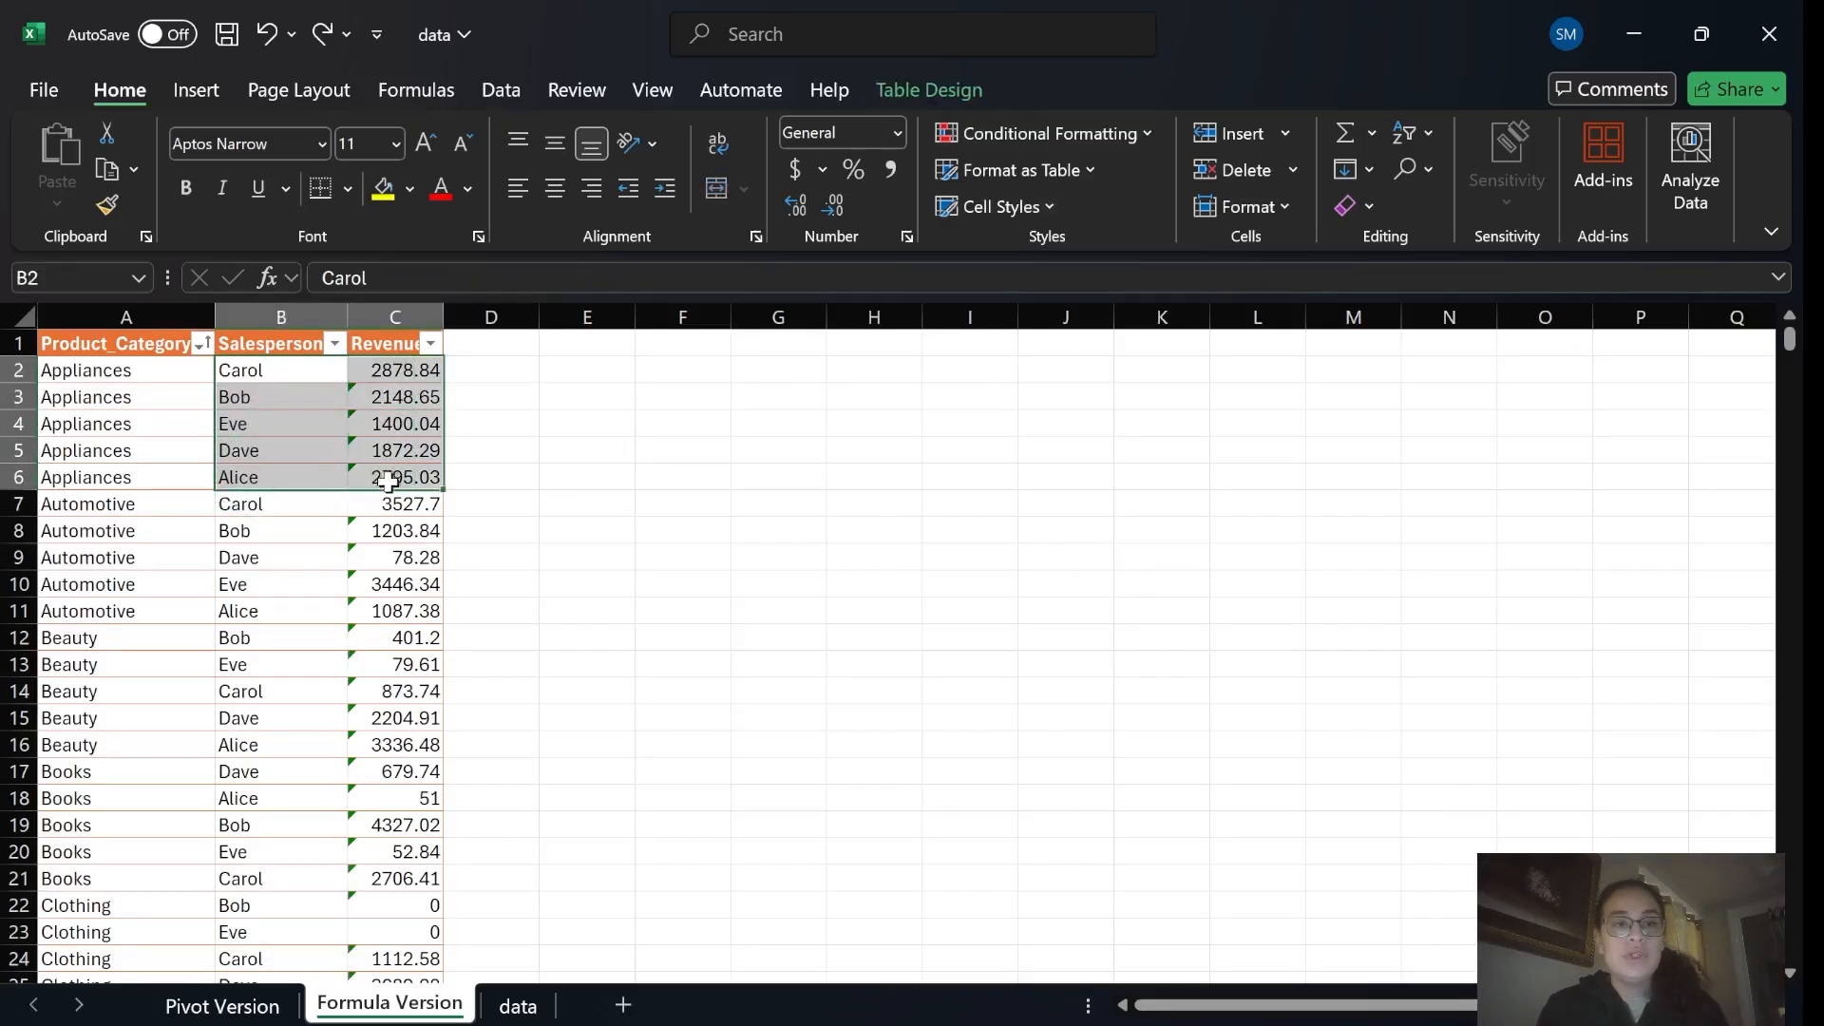
key(ctrl+c)
click(242, 1004)
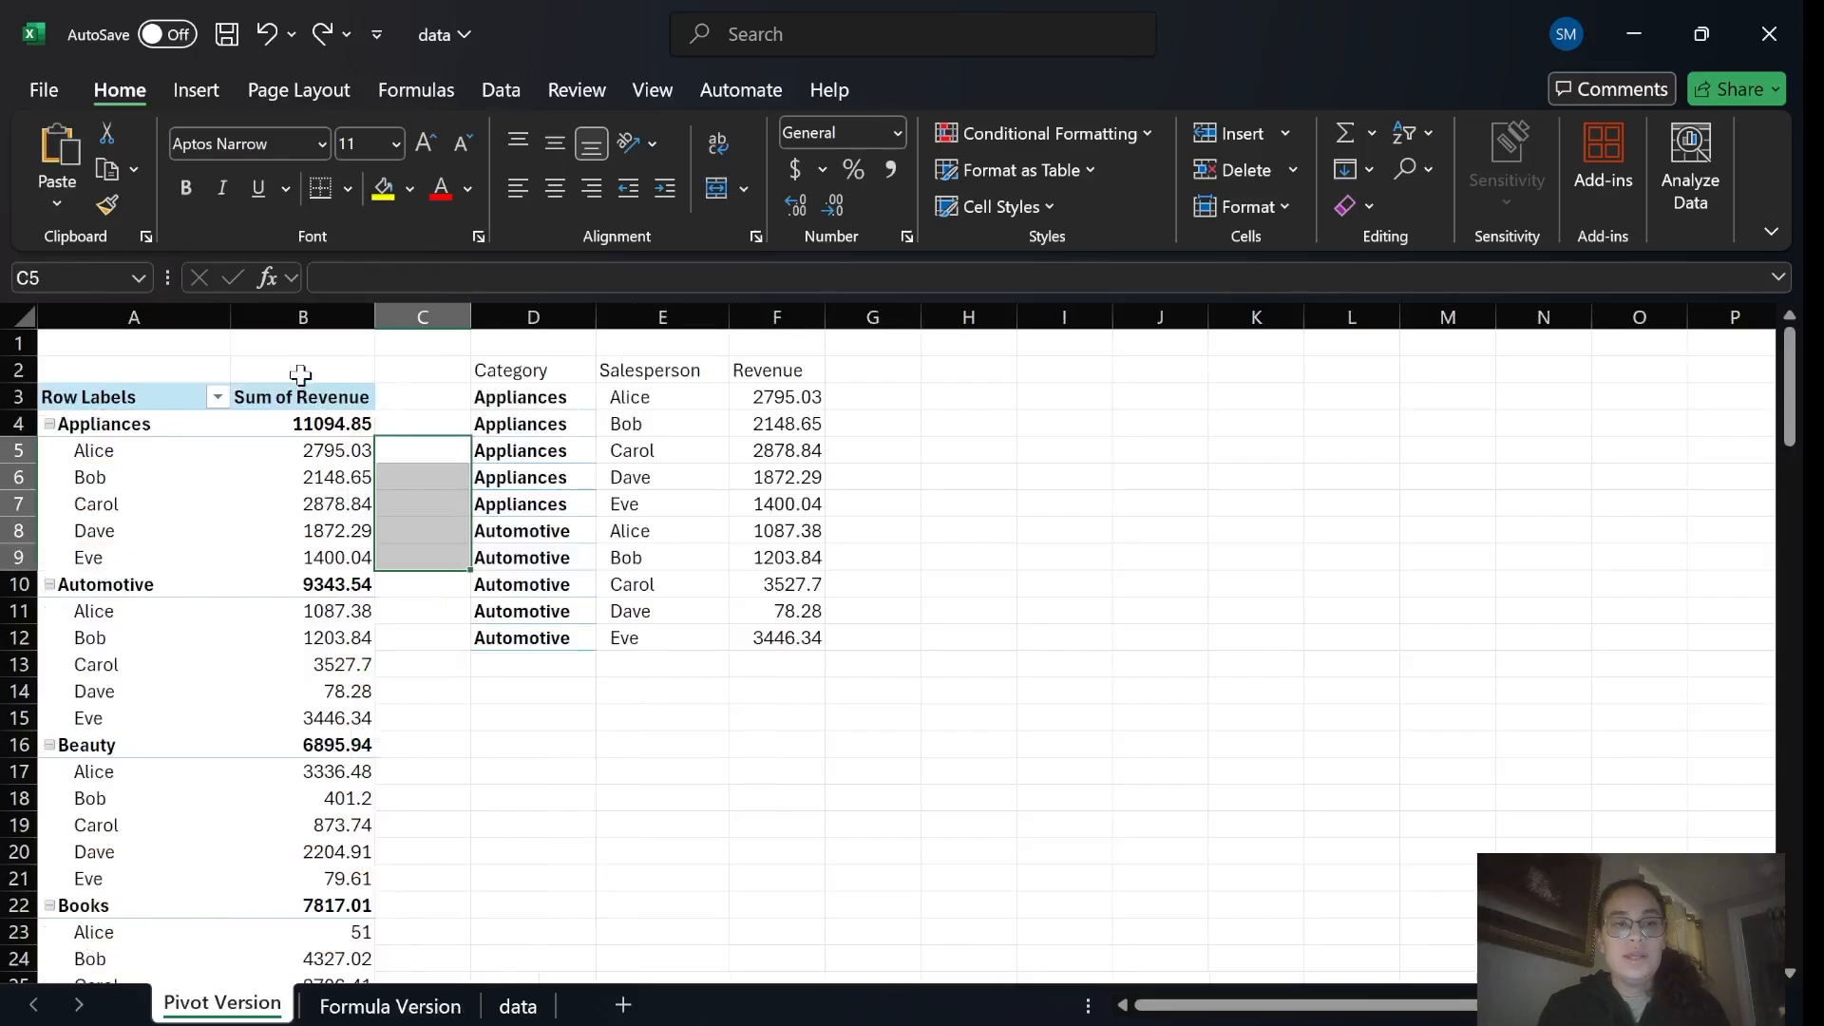
drag(969, 422, 914, 418)
click(965, 387)
key(ctrl+v)
click(1130, 425)
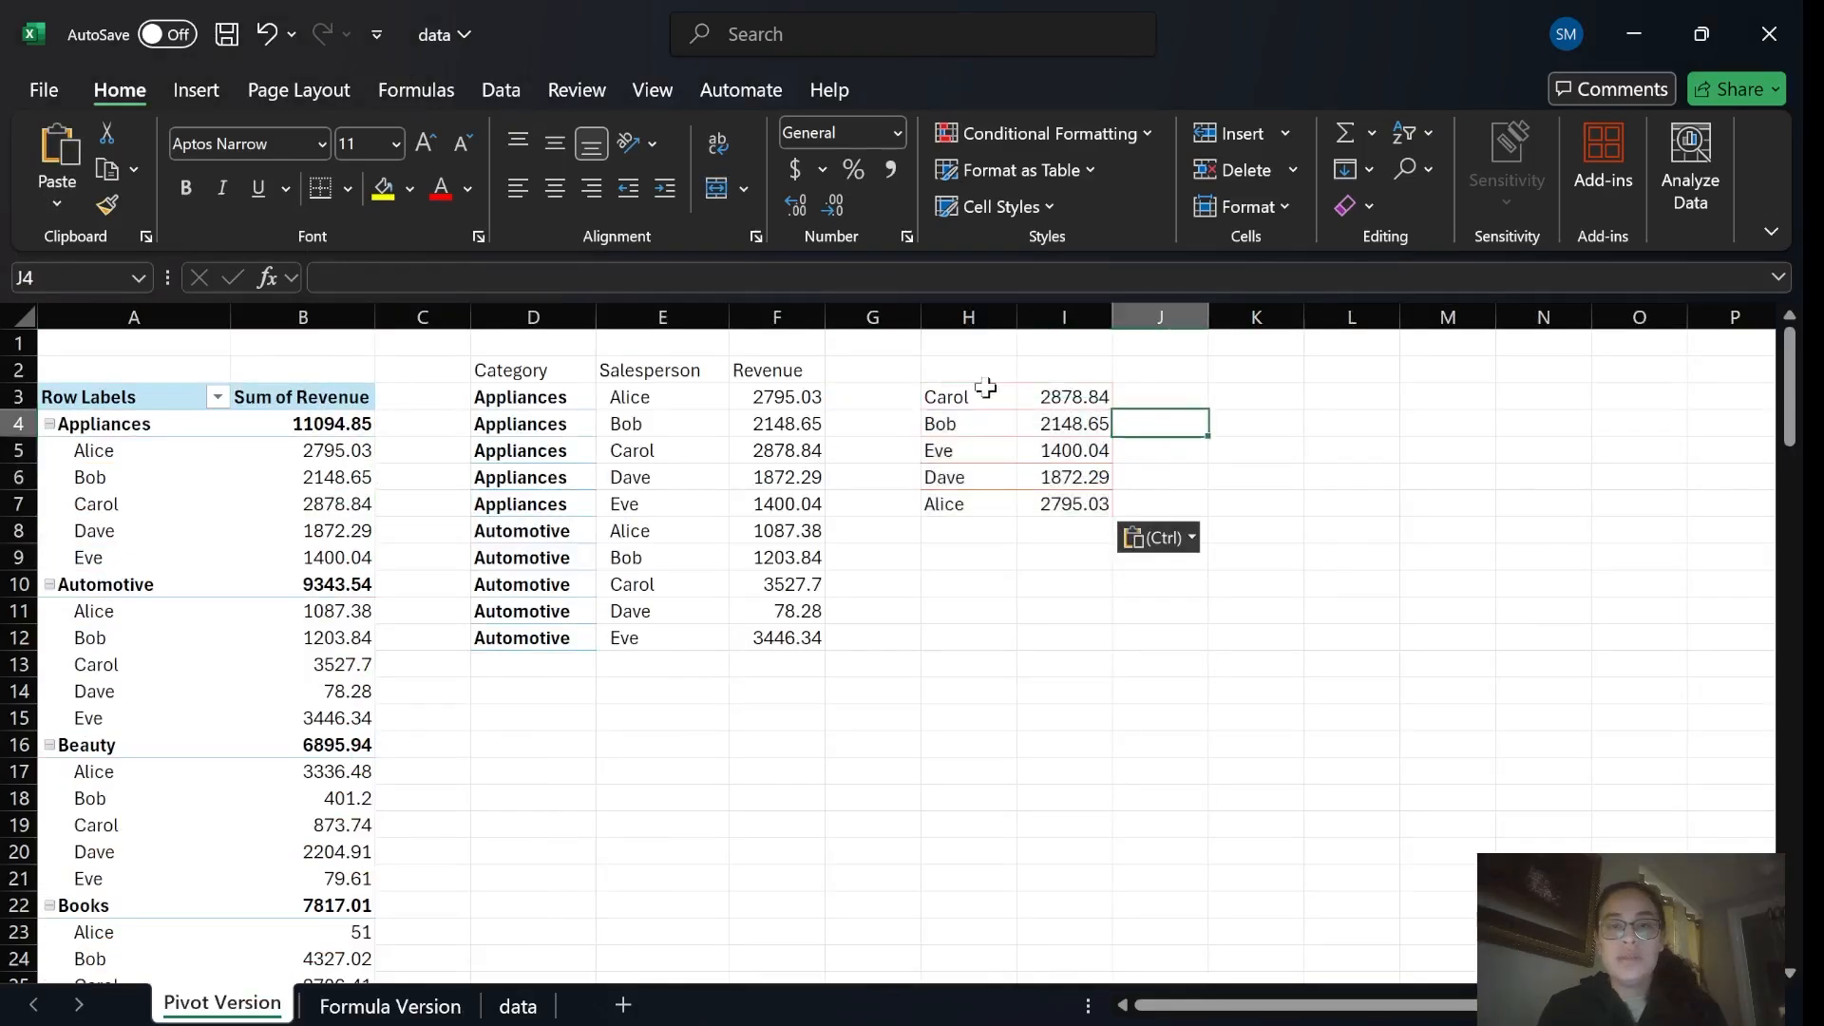
Compare the pasted salesperson and revenue in H3:I3 with the matching Appliances entry in E5:F5.
click(927, 388)
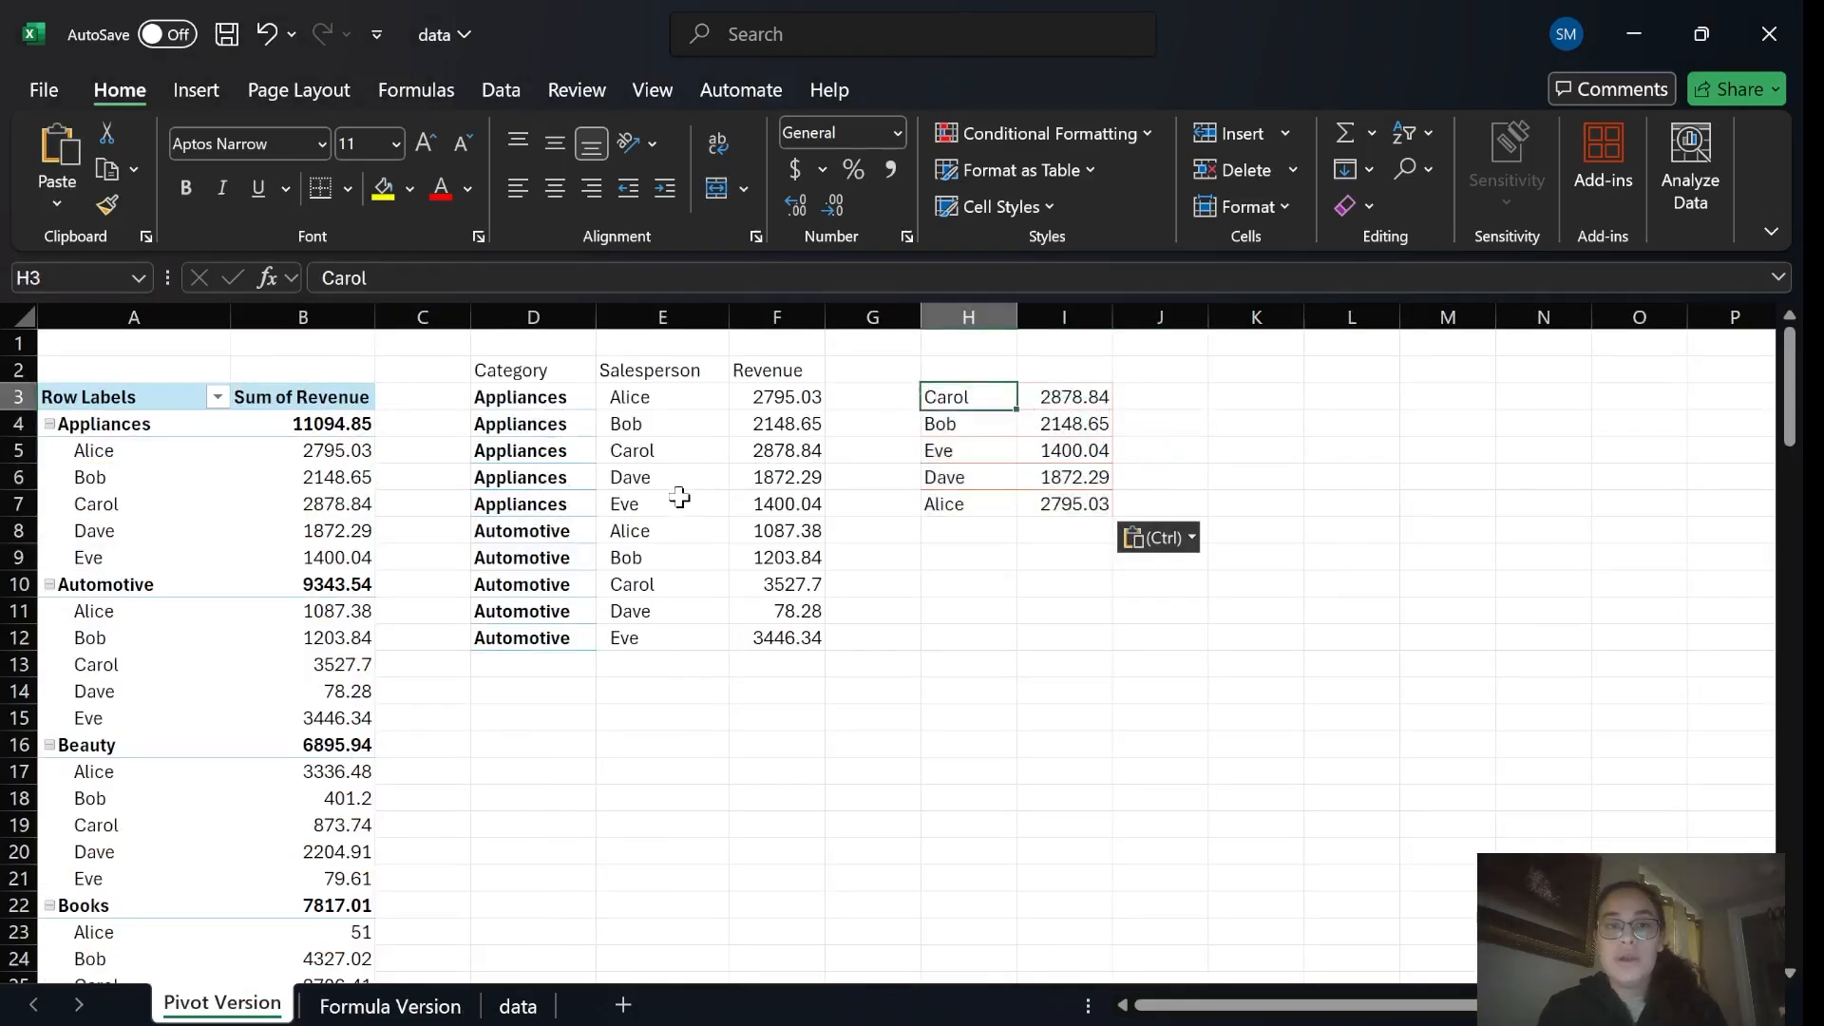
click(665, 450)
click(814, 456)
click(1069, 399)
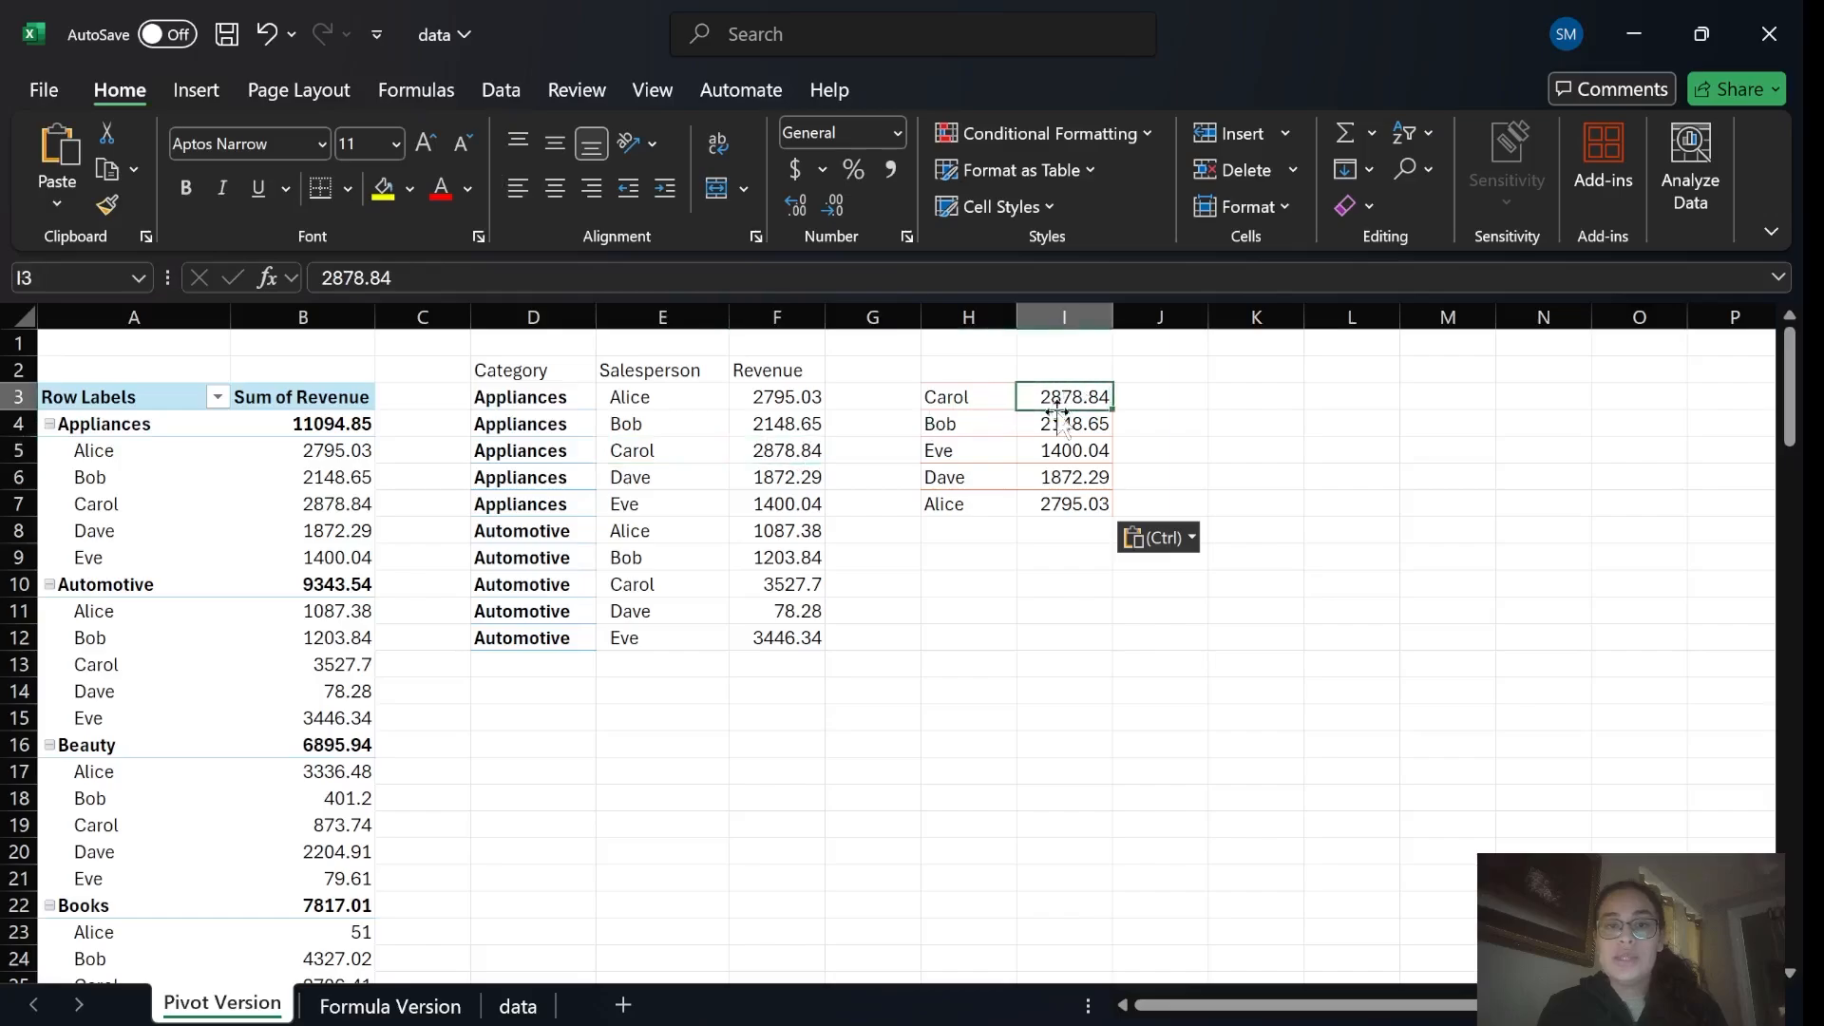
Highlight the matching Appliances entries in yellow: E4:F4 with H4:I4, E6:F6 with H6:I6, and E7:F7 with H5:I5.
click(1289, 579)
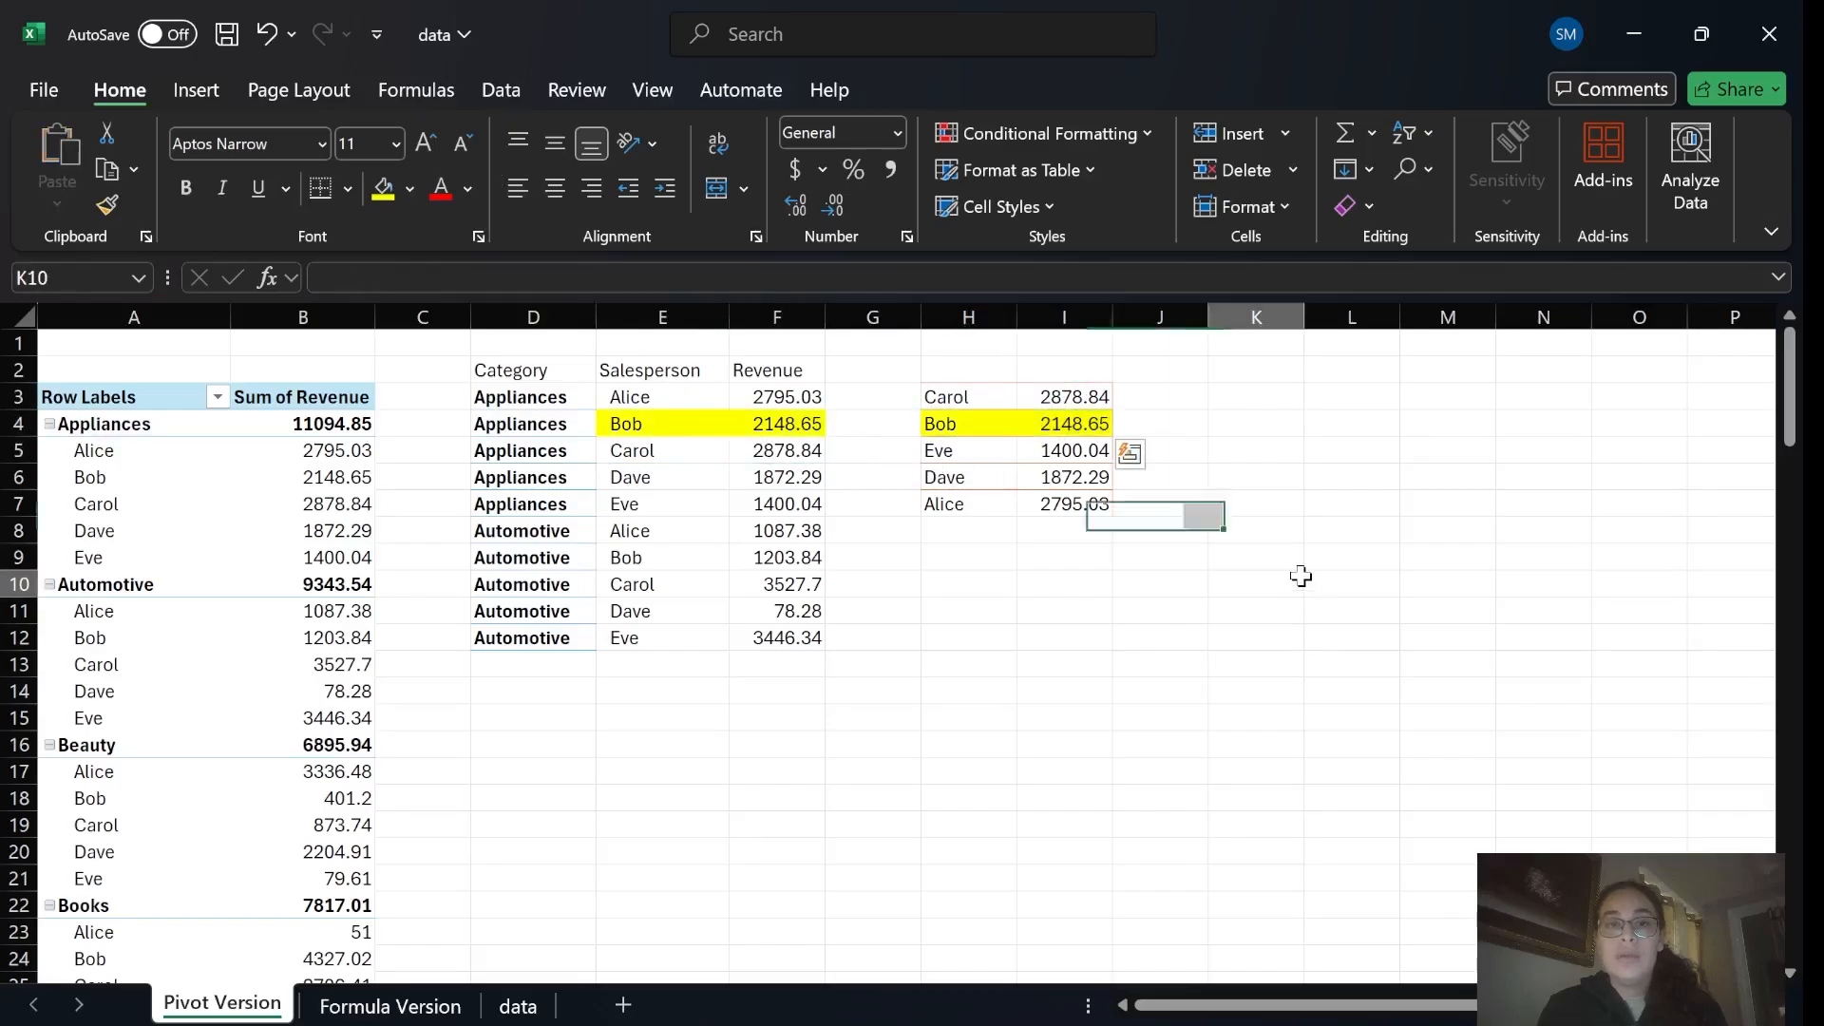
drag(692, 475, 692, 476)
drag(693, 475, 774, 477)
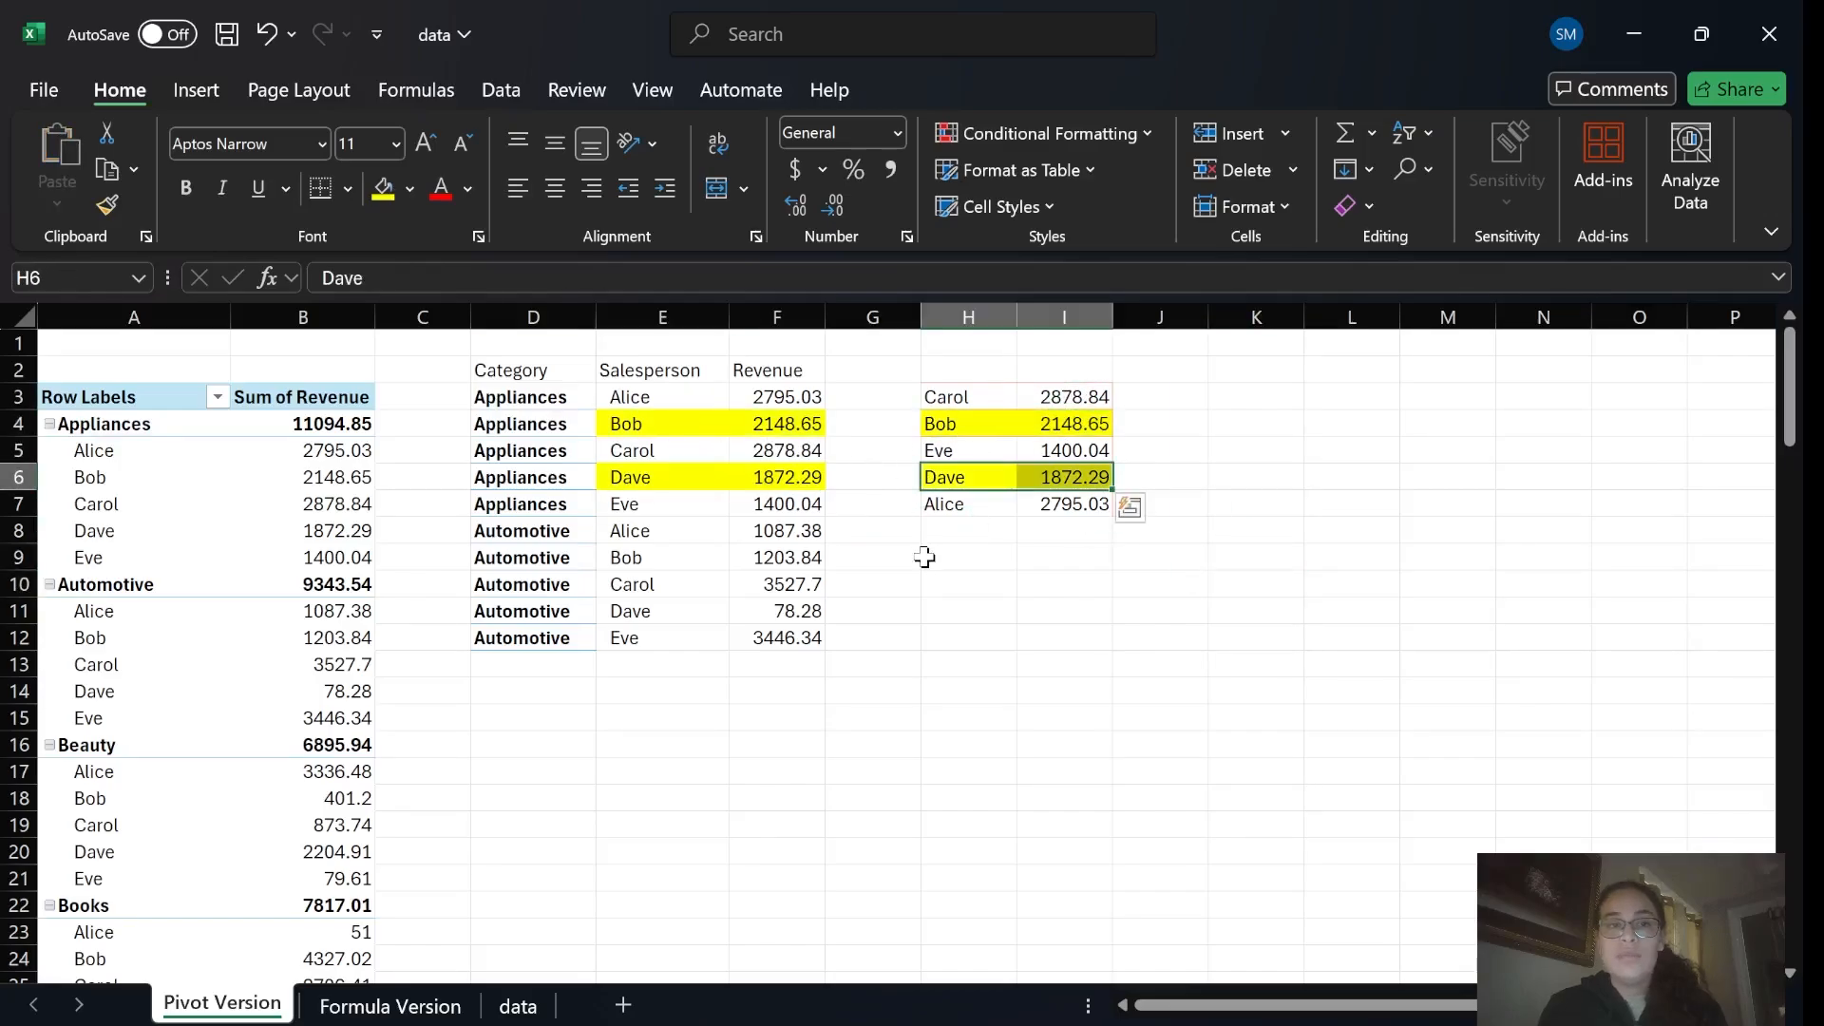
click(928, 557)
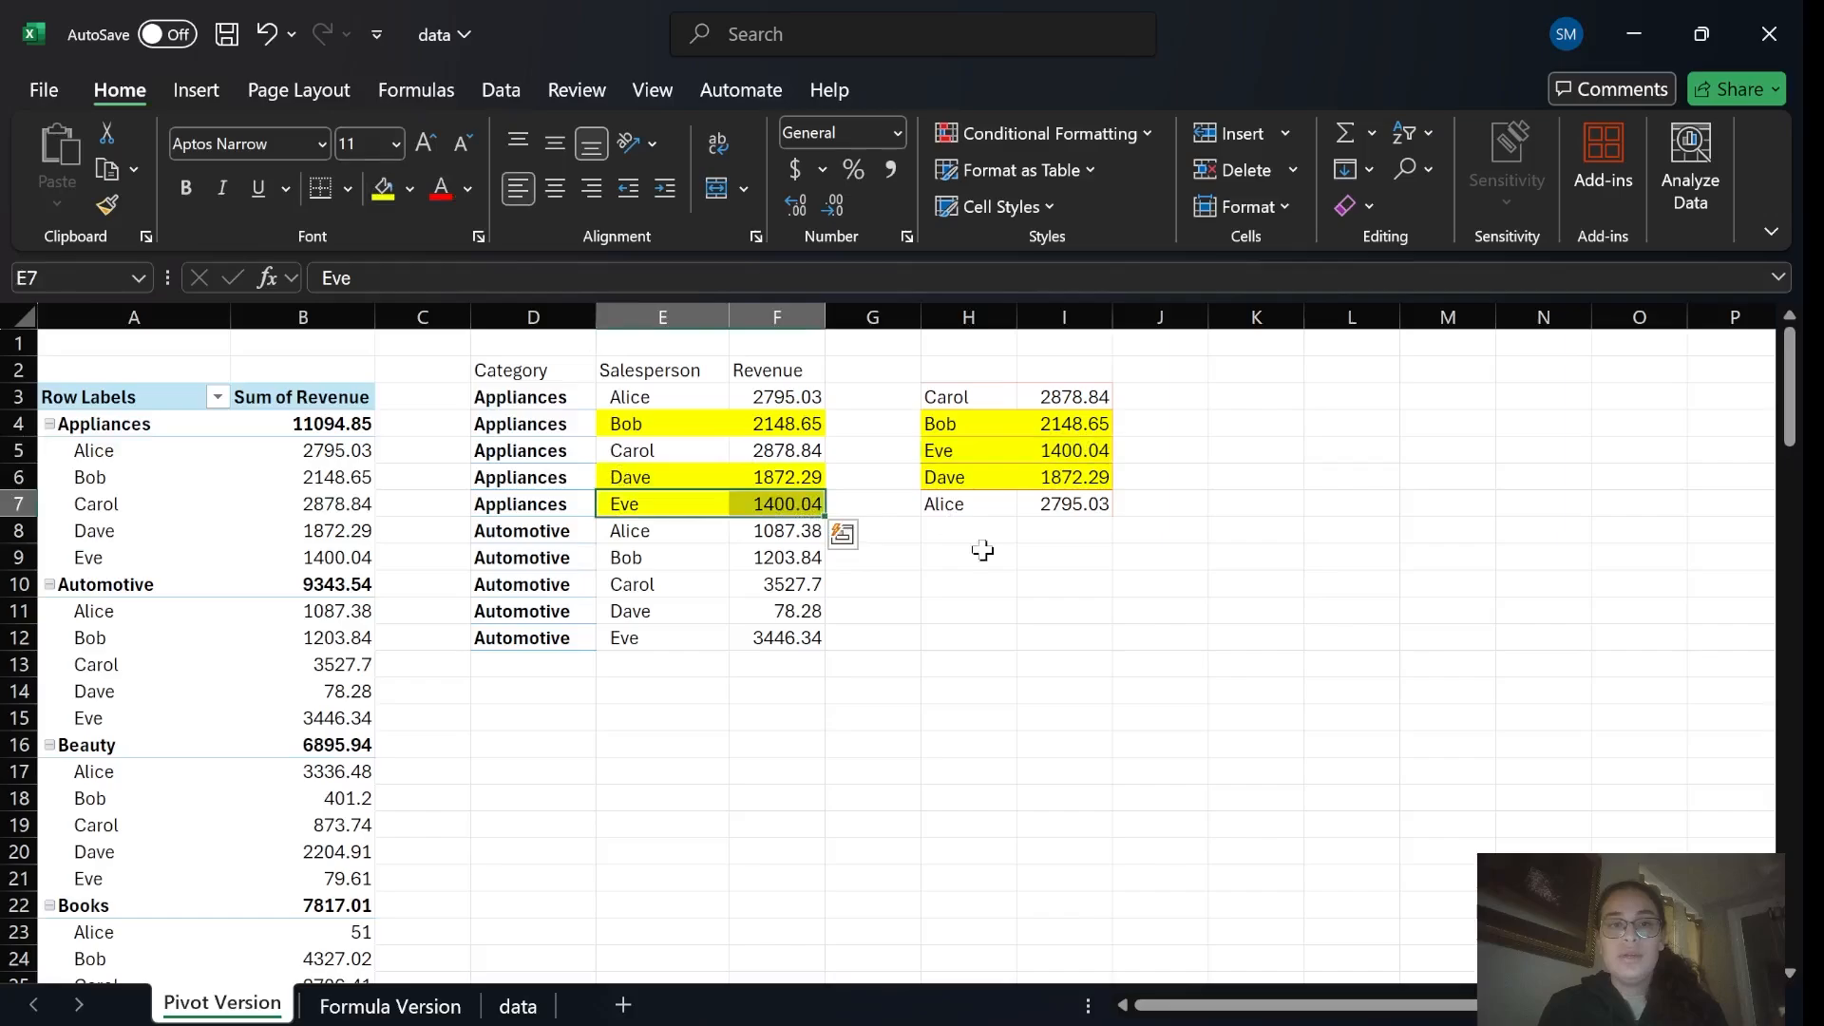
click(982, 550)
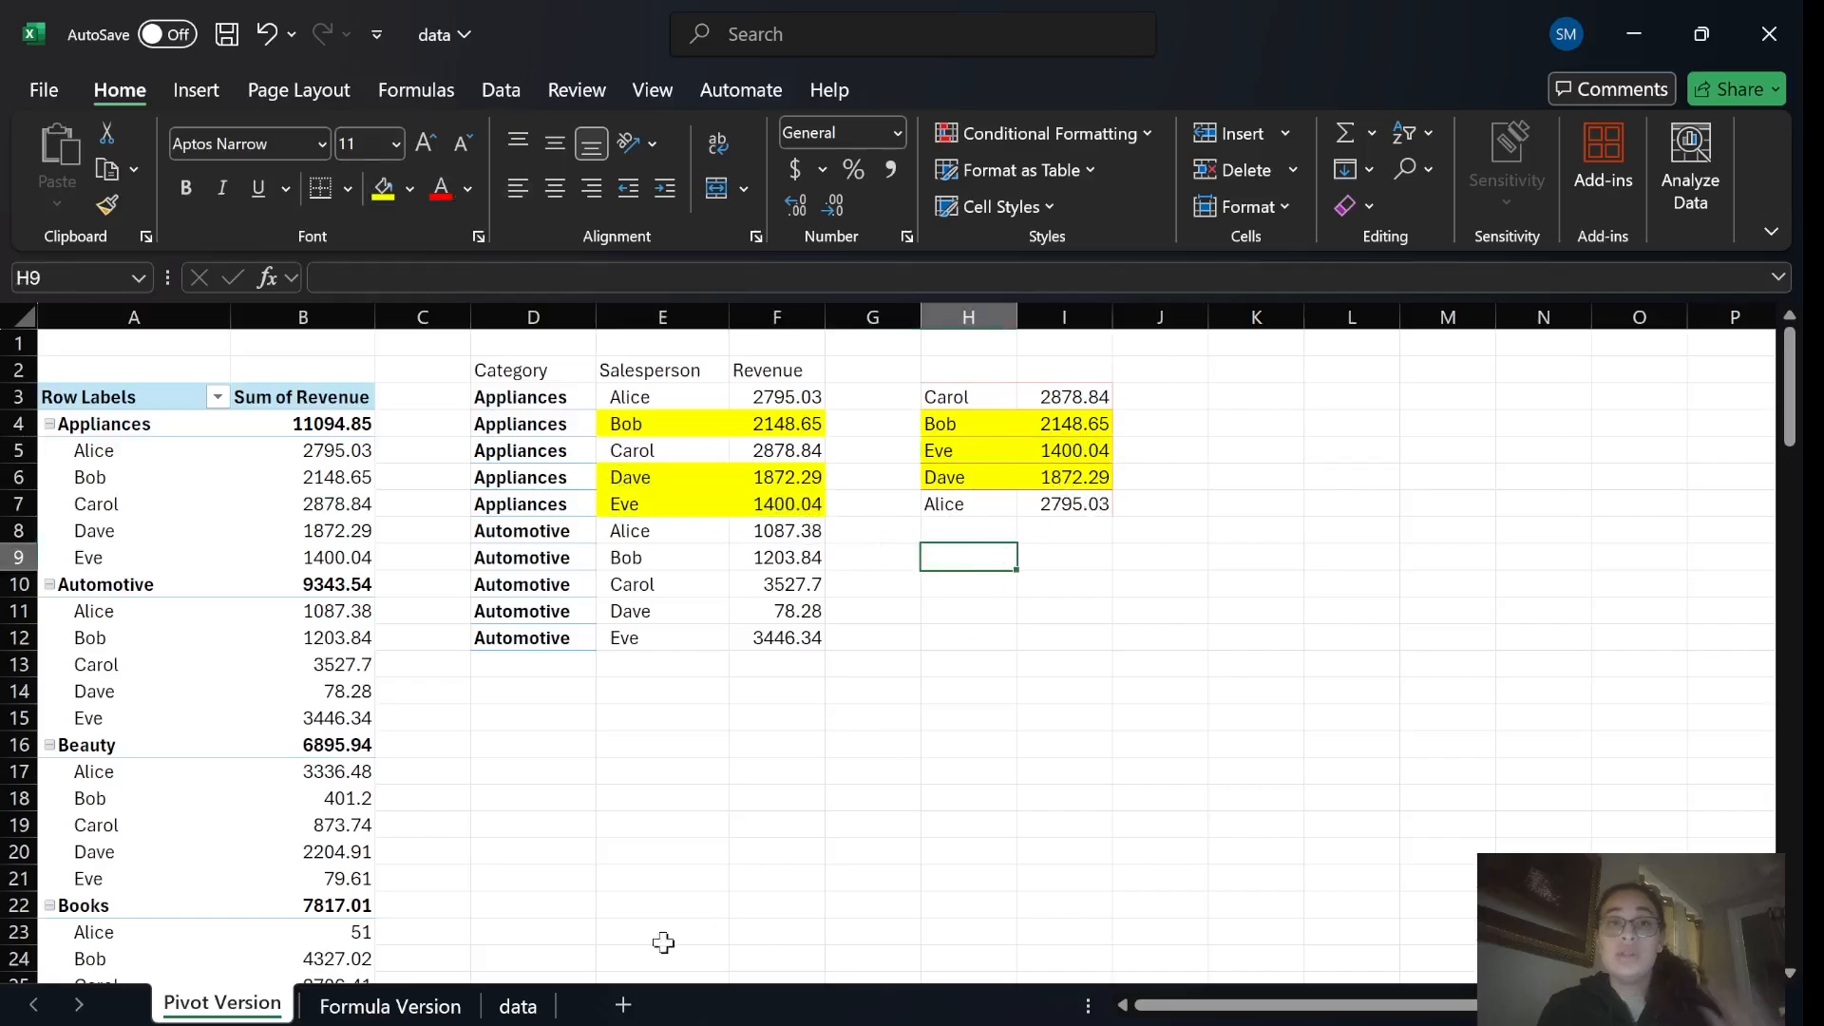
Return to the Formula Version sheet and select cell D2 beside the first Revenue value.
click(452, 1005)
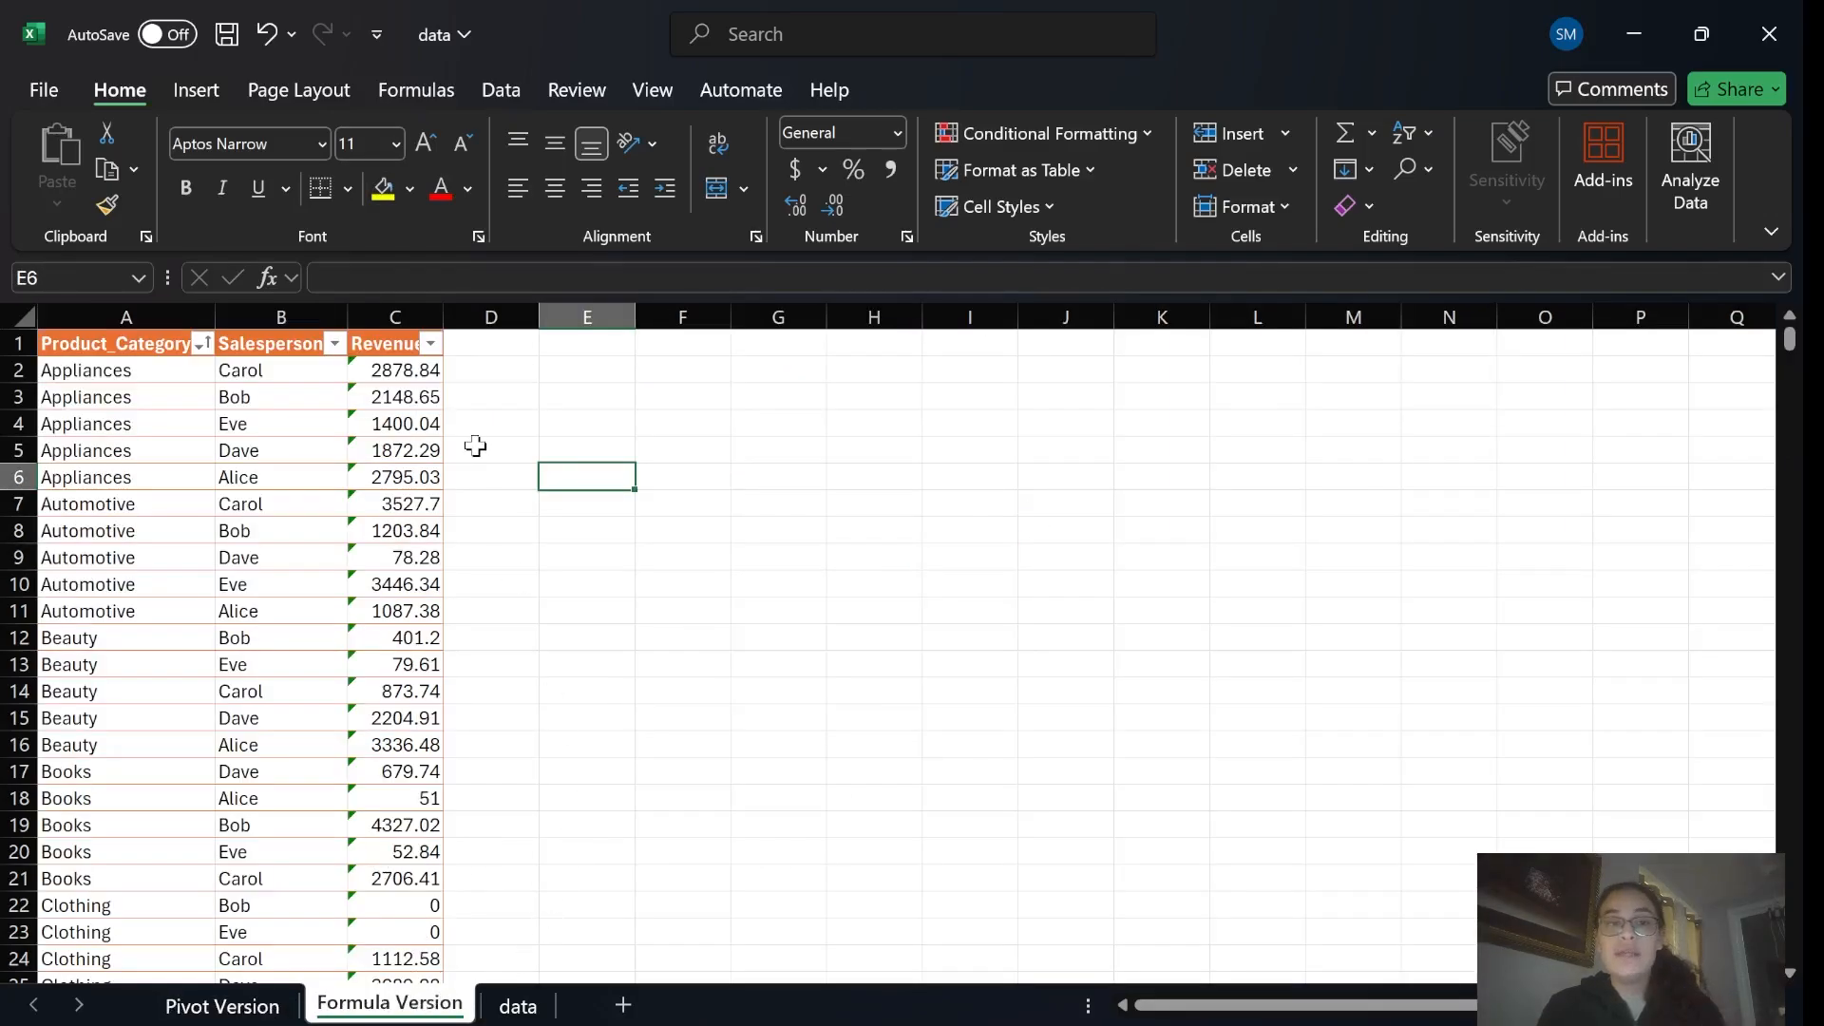
click(518, 370)
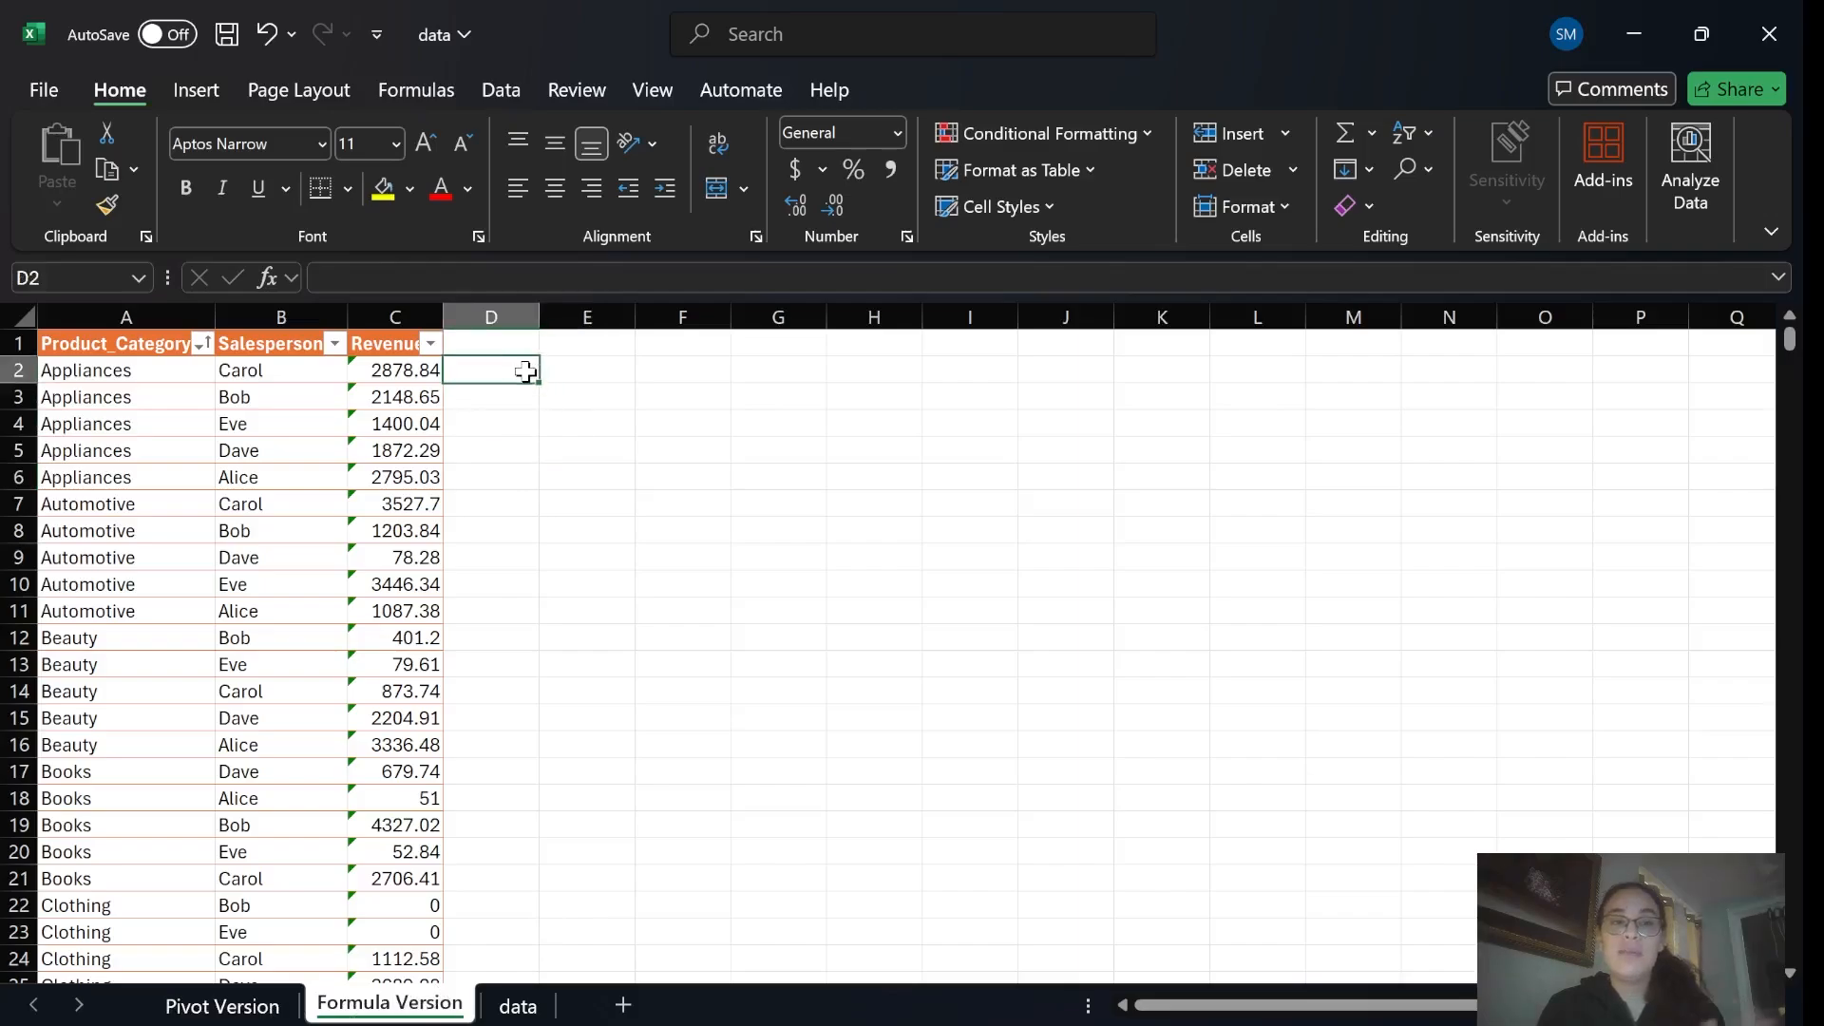